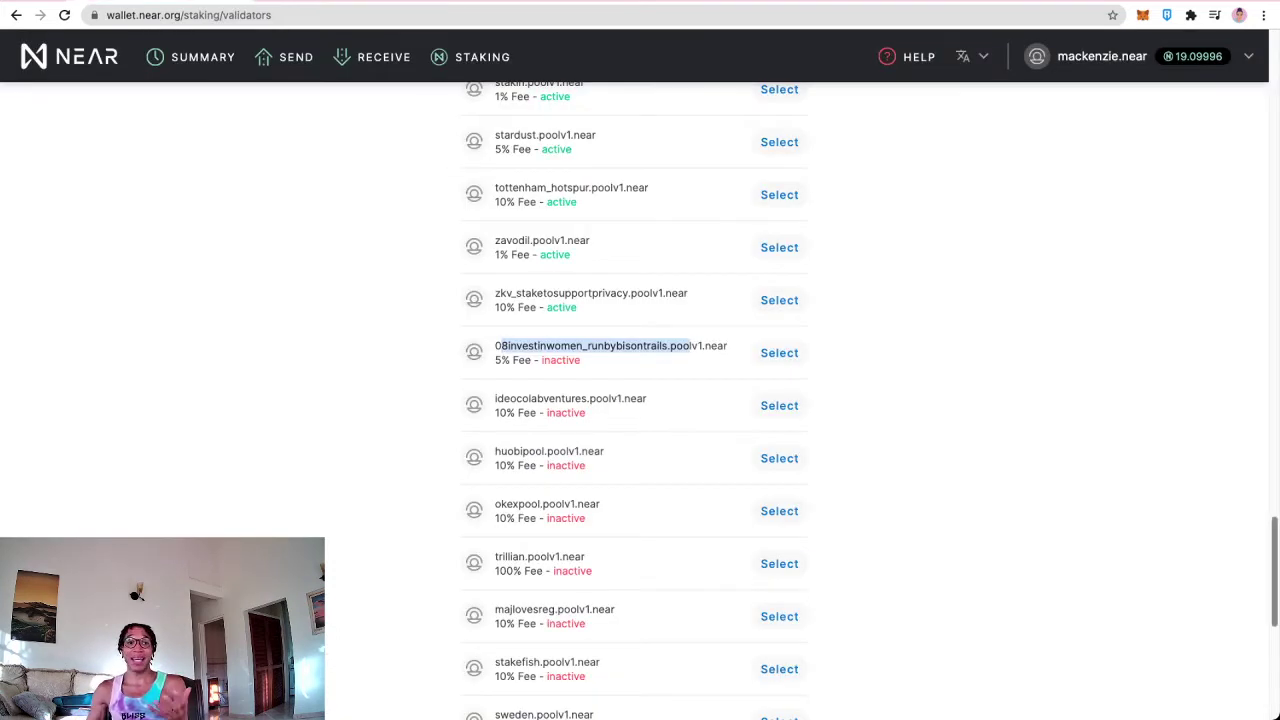
Step: Scroll the wallet's validator list back to the top, then switch to the near-staking.com stats page
scroll(640, 400, "up", 4)
scroll(634, 400, "up", 7)
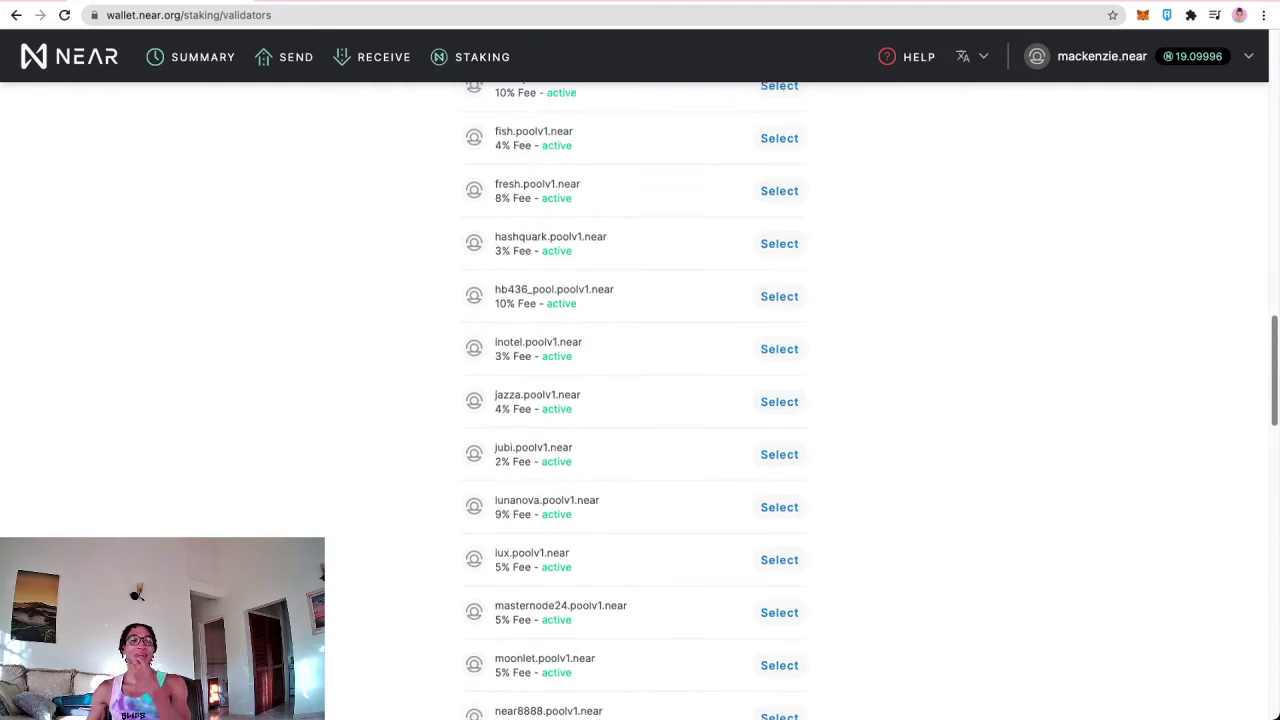
scroll(640, 400, "up", 15)
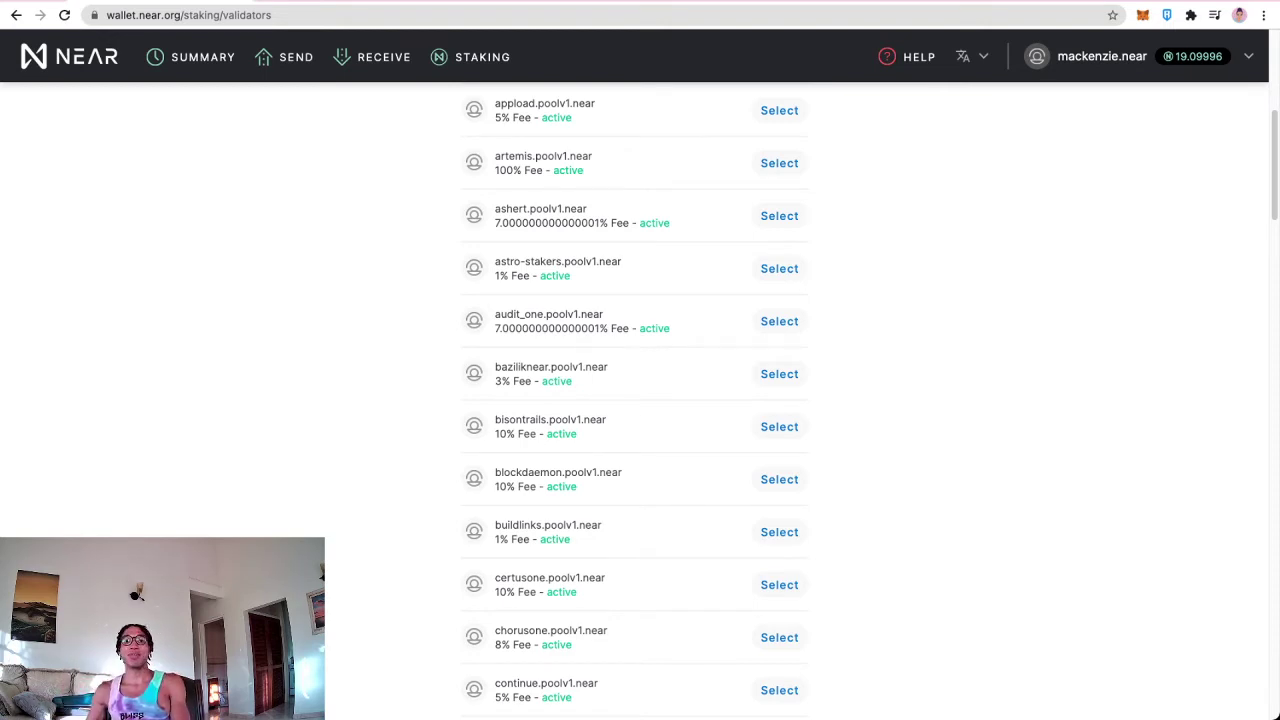
left_click(342, 2)
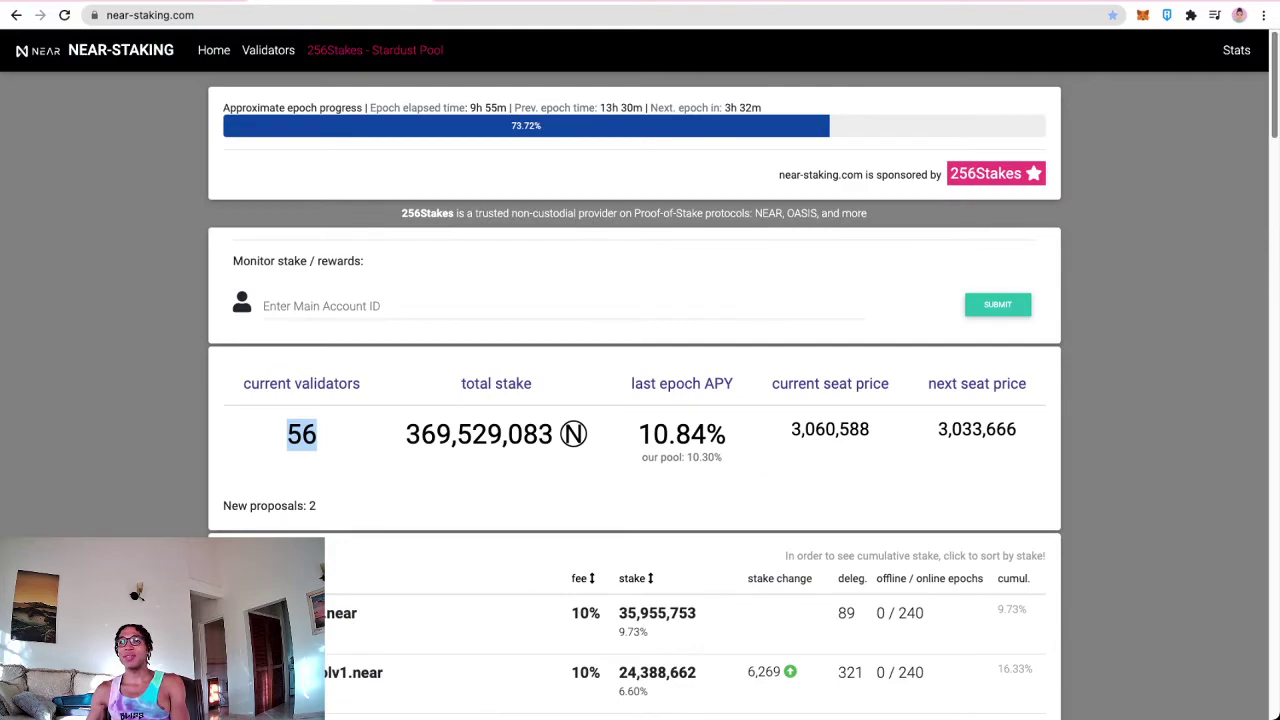
Step: Highlight astro-stakers.poolv1.near and its 170,046 stake change in the validator table
scroll(640, 400, "down", 9)
scroll(640, 400, "up", 1)
scroll(635, 374, "up", 2)
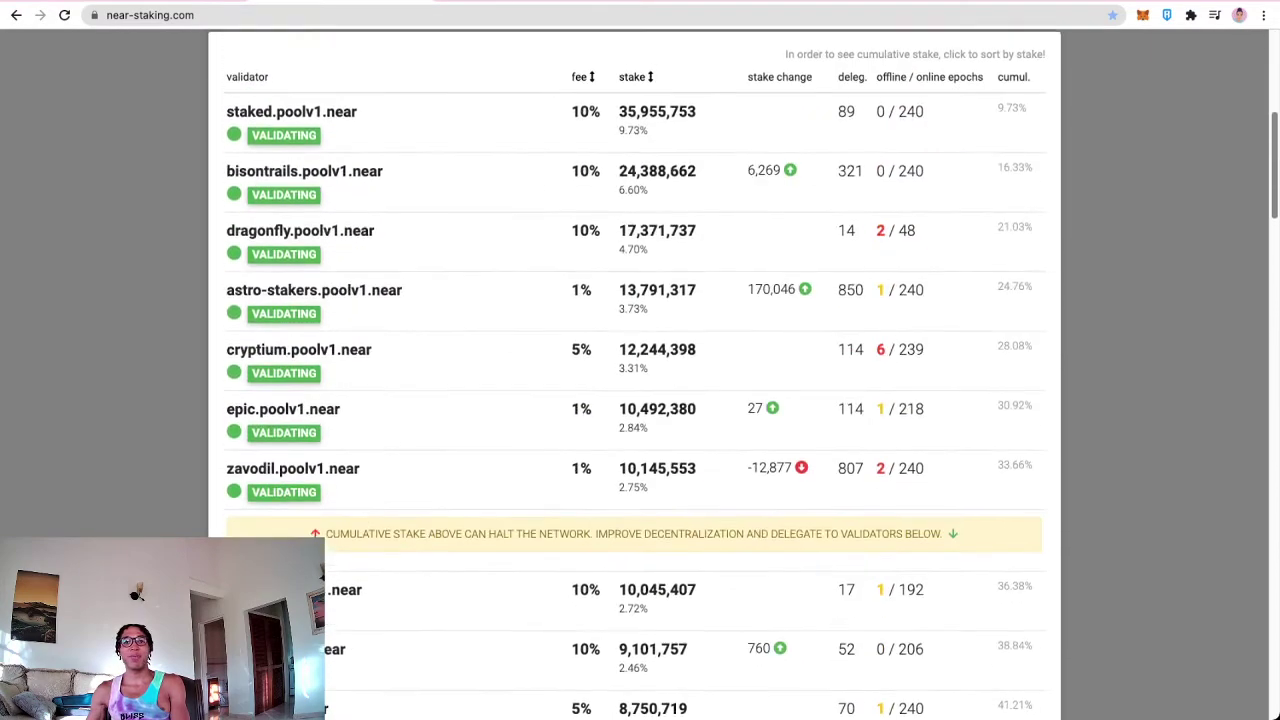
left_click_drag(748, 289, 796, 289)
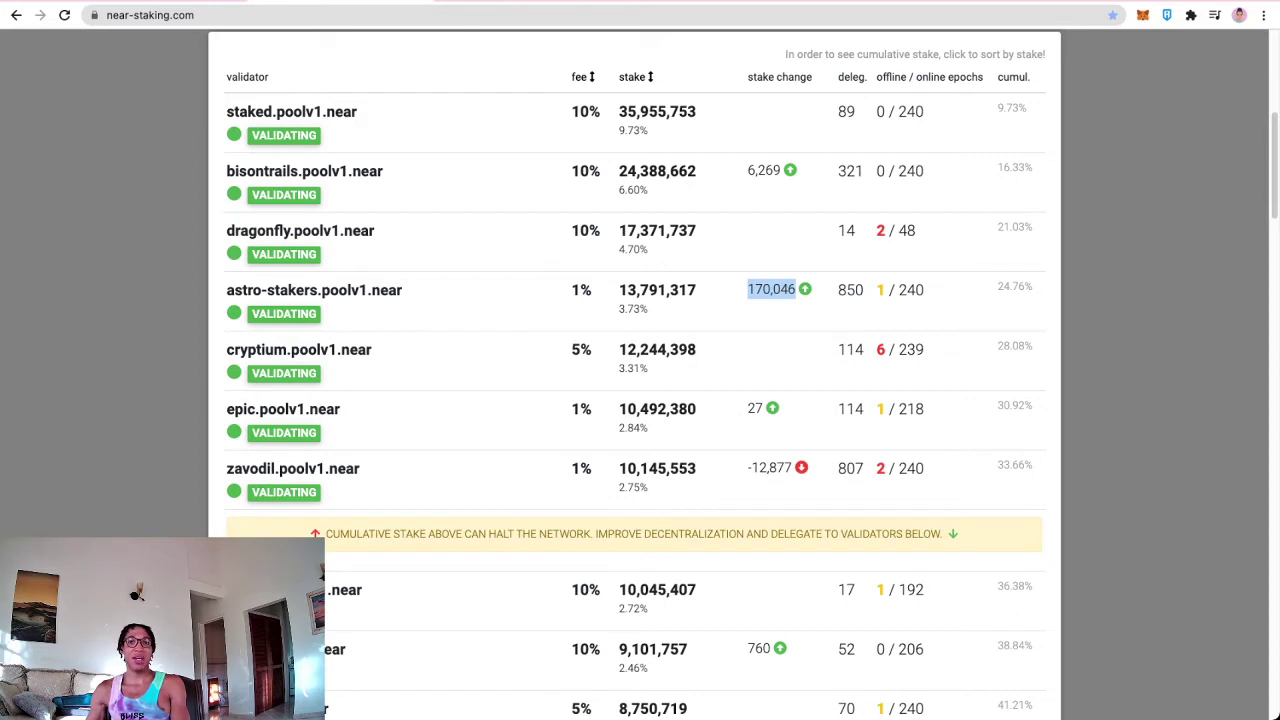
left_click_drag(227, 289, 402, 289)
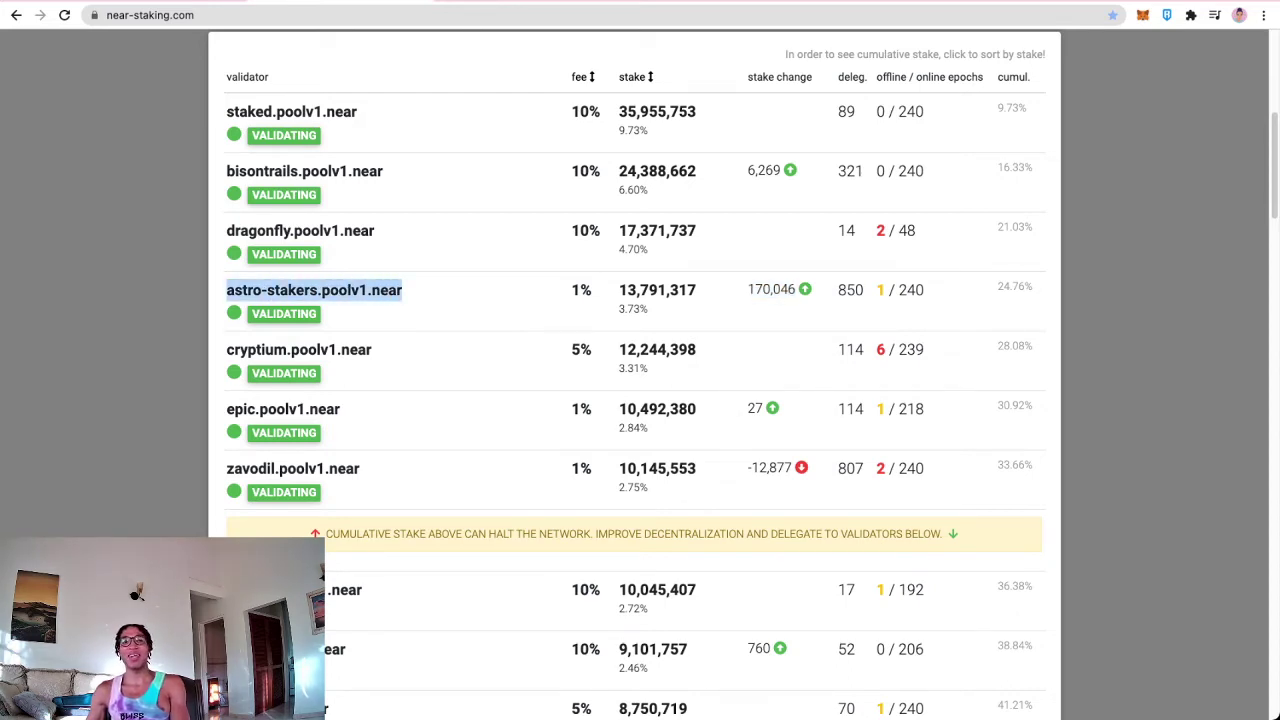
left_click_drag(748, 289, 796, 289)
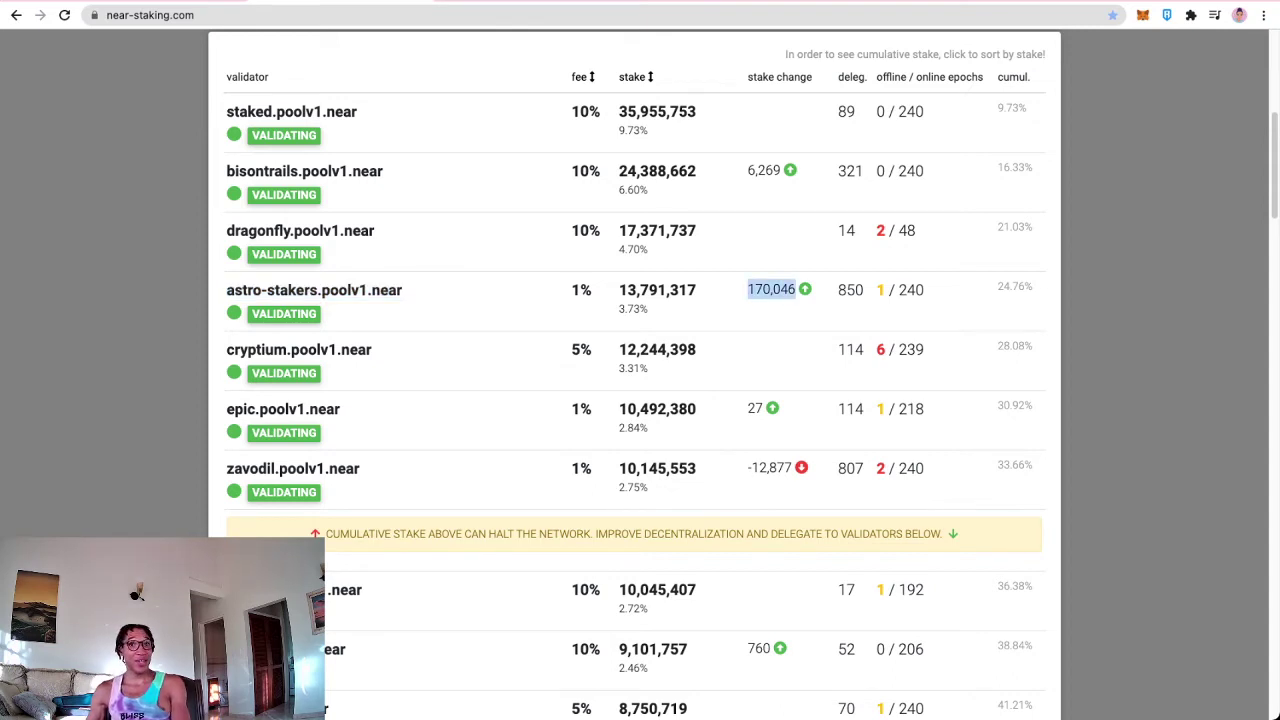
left_click_drag(748, 77, 812, 77)
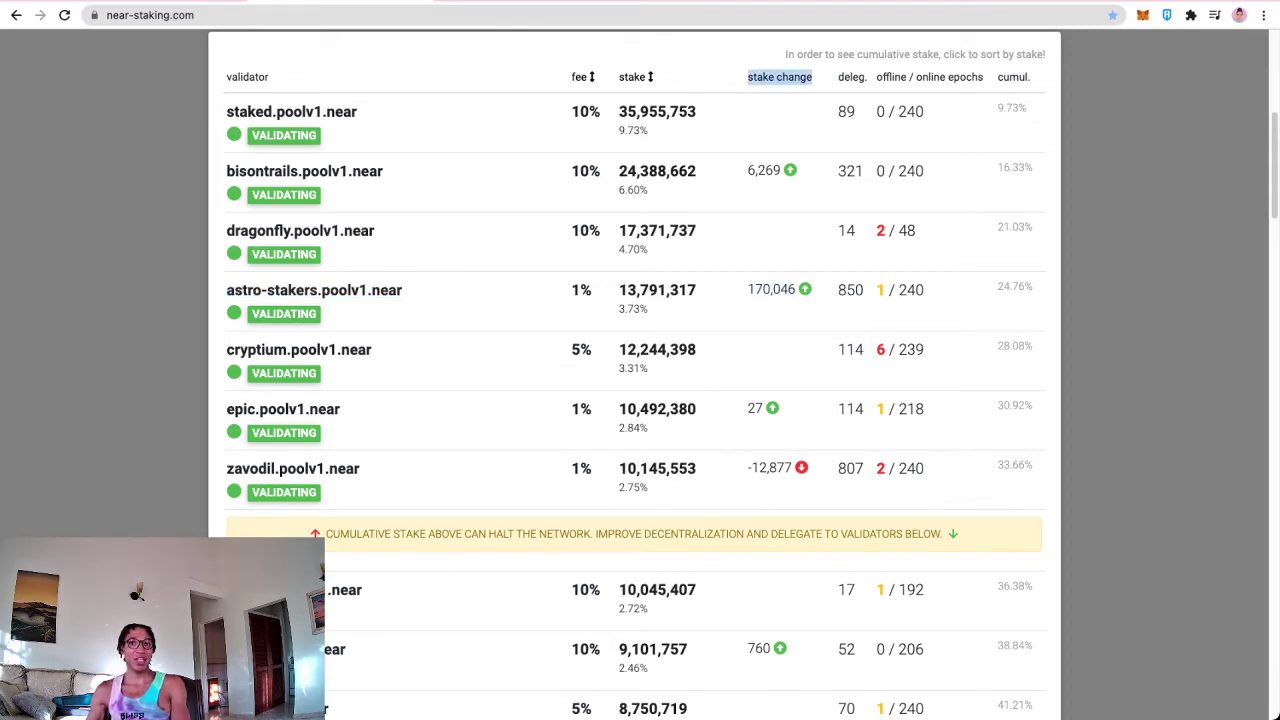
left_click_drag(748, 289, 796, 289)
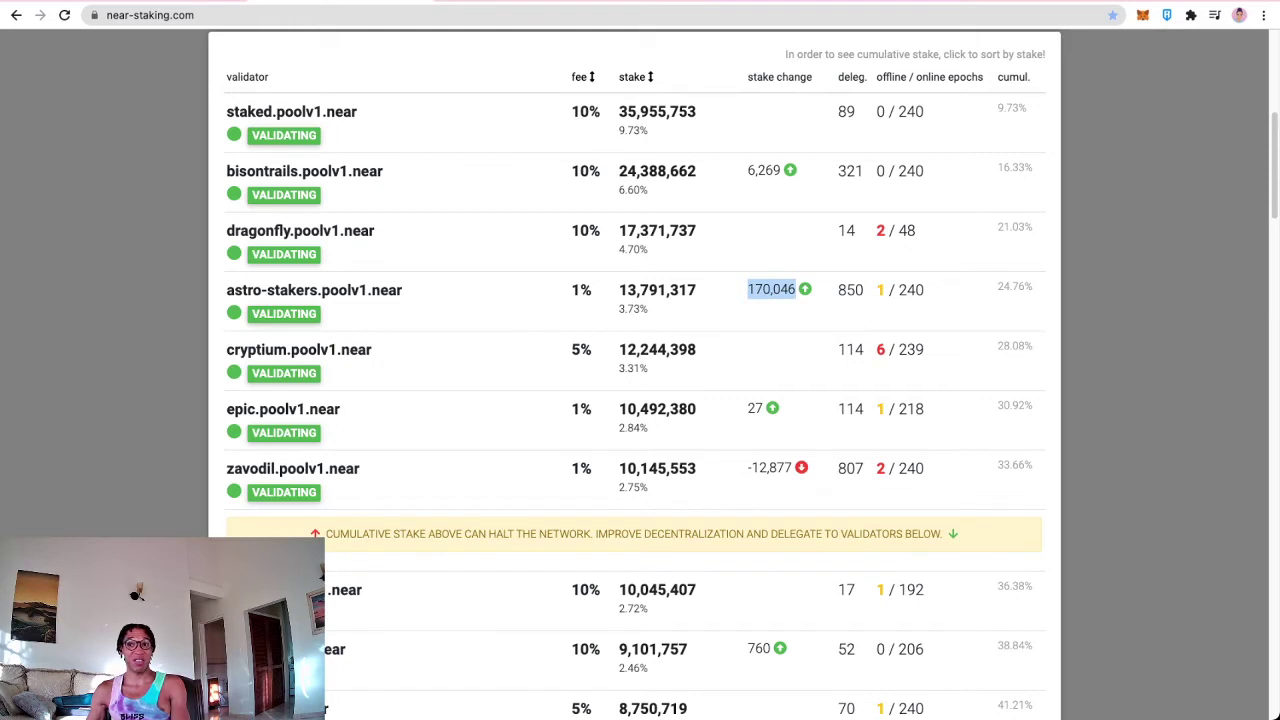
Step: Highlight zavodil's -12,877 stake change, then return to the wallet's validator list
scroll(635, 373, "down", 3)
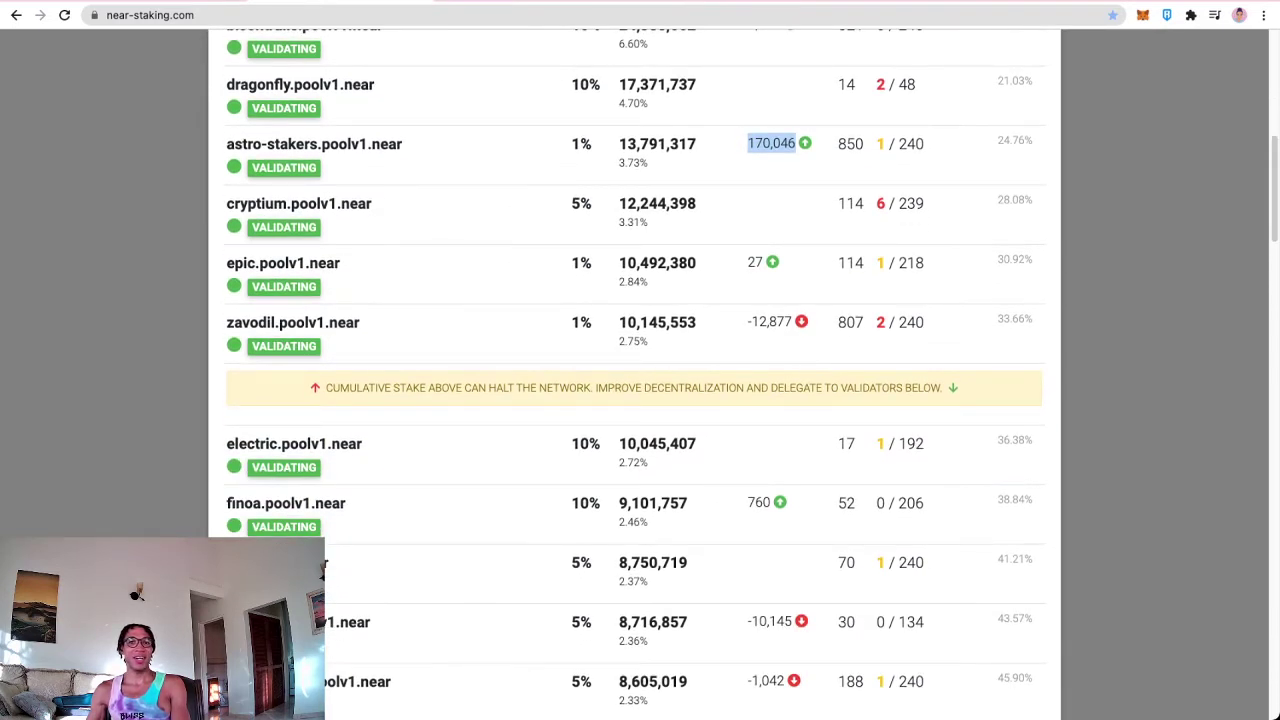
left_click_drag(571, 322, 792, 321)
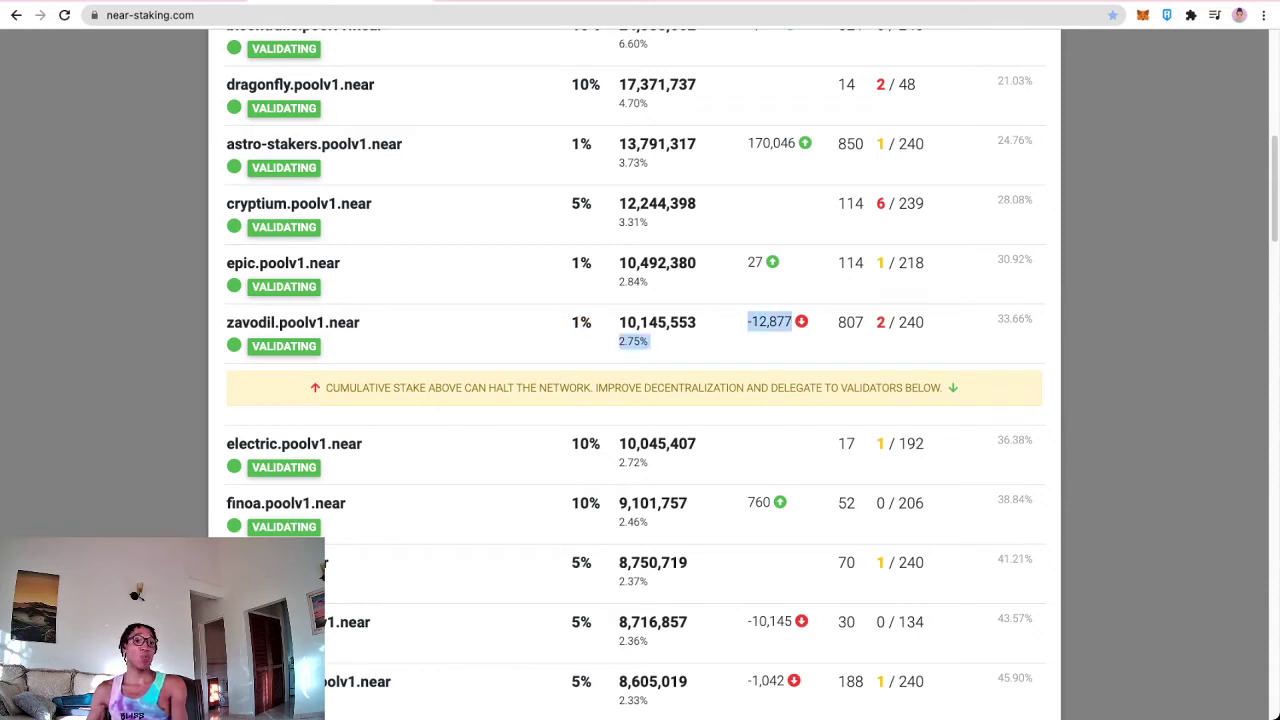
key("ctrl+shift+Tab")
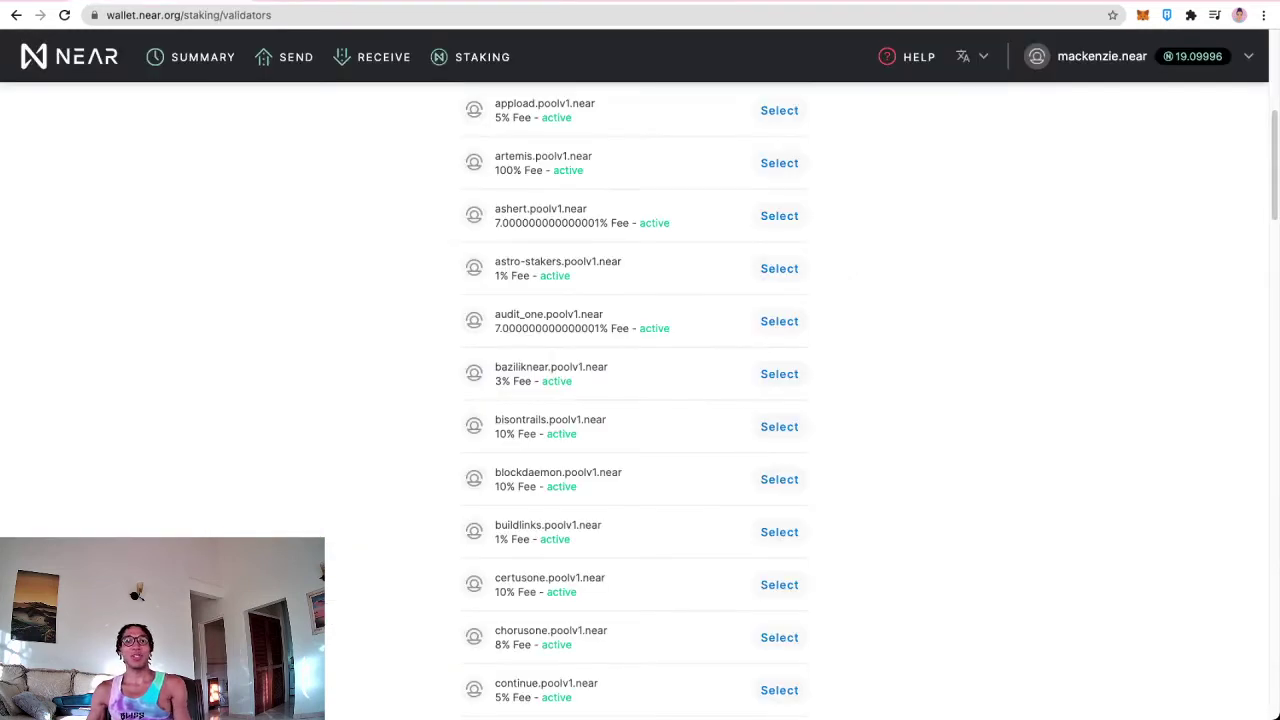
Step: Scroll down the wallet's validator list to the zkv_staketosupportprivacy.poolv1.near entry
scroll(635, 400, "up", 3)
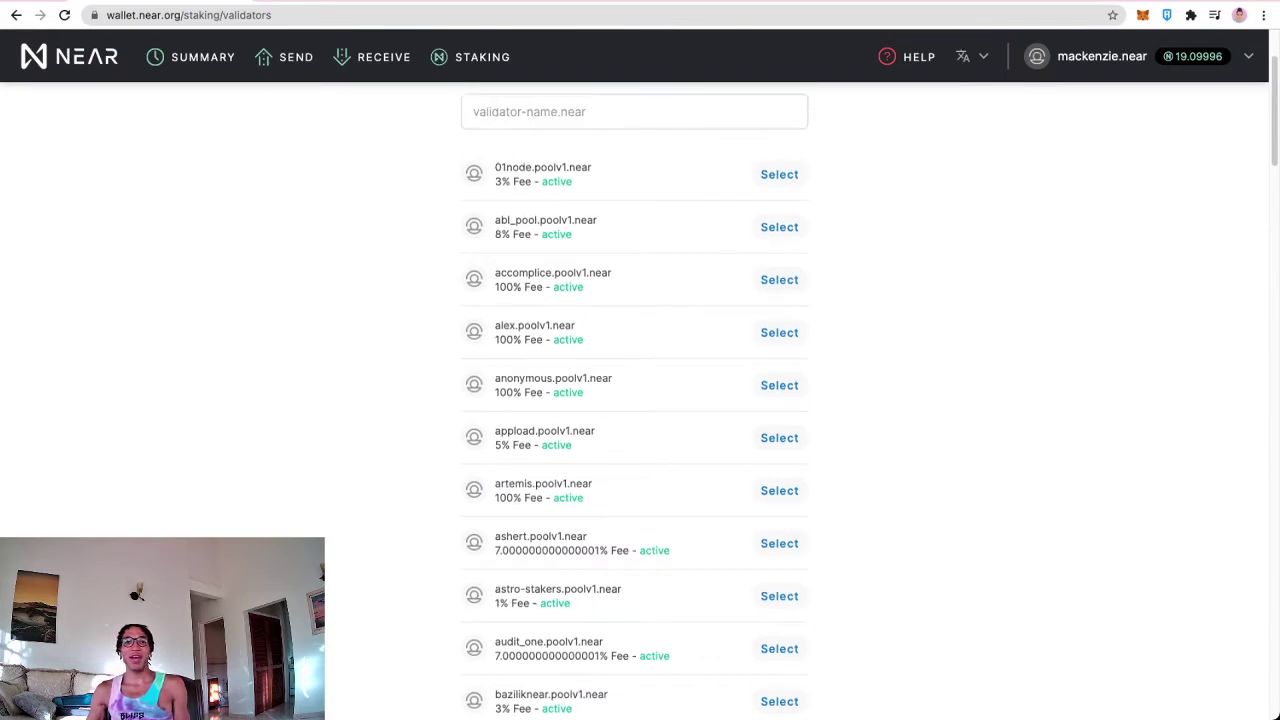
scroll(635, 400, "down", 2)
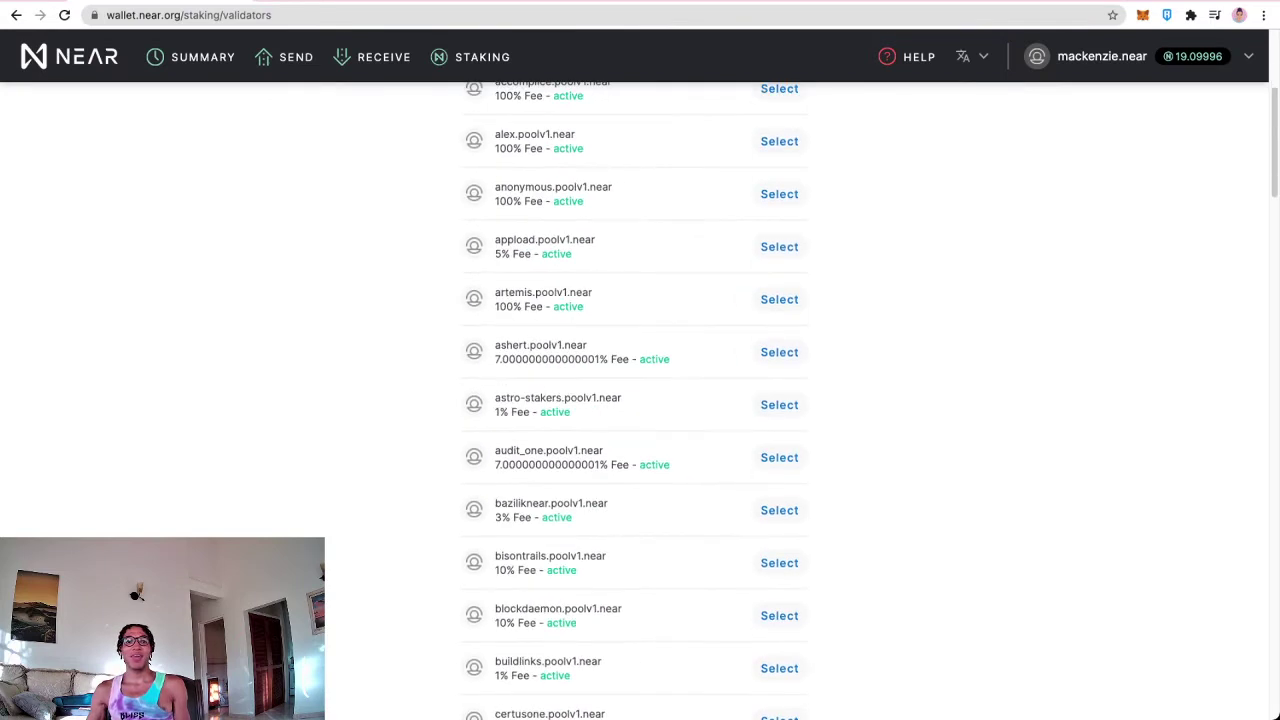
scroll(635, 400, "down", 5)
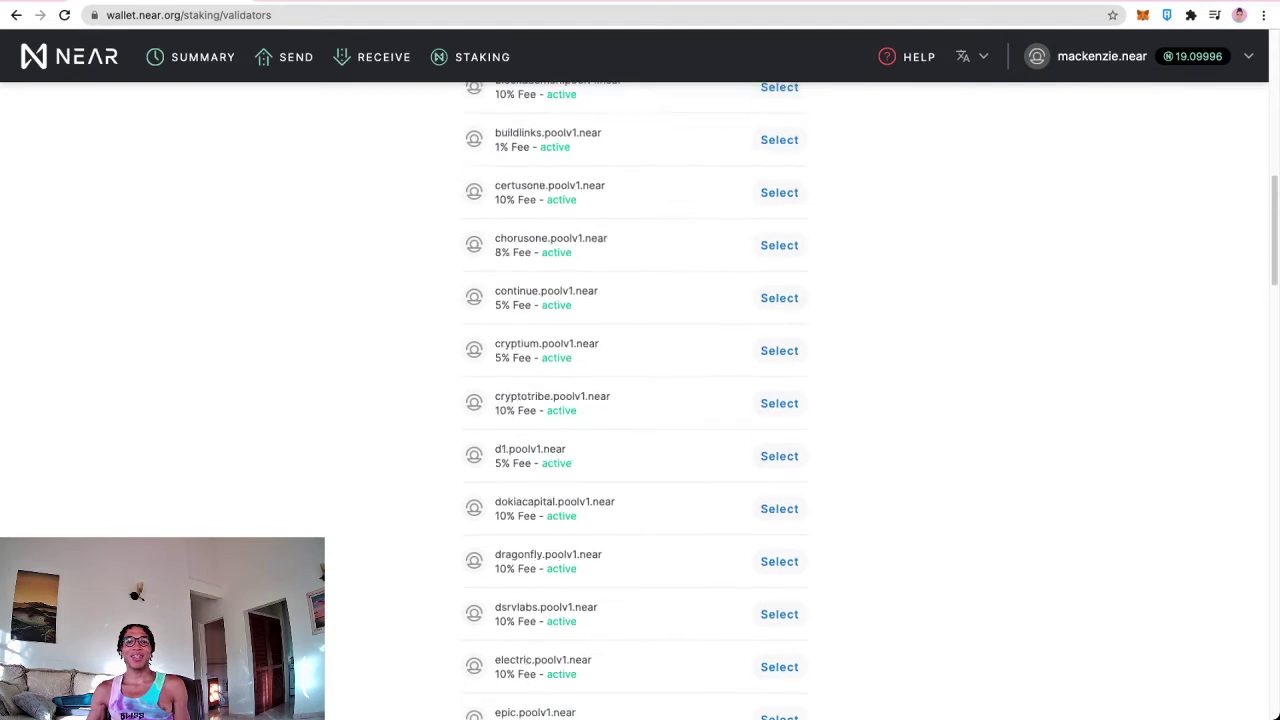
scroll(635, 400, "down", 4)
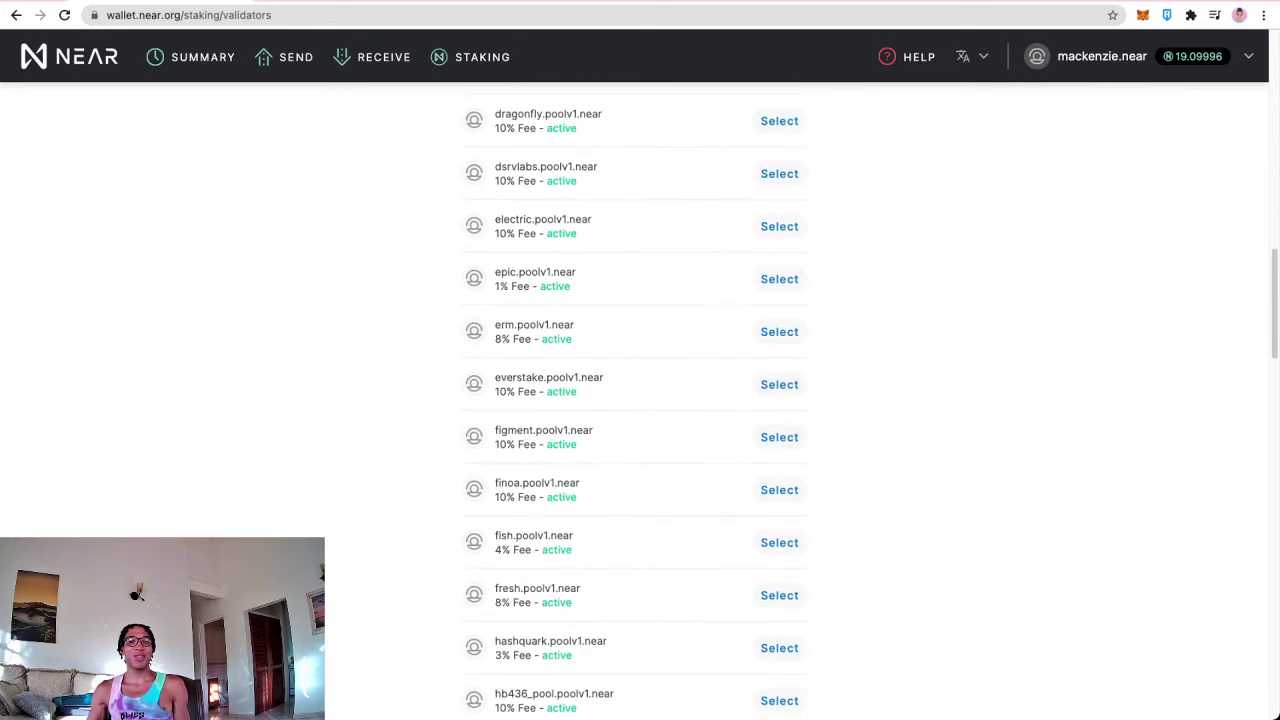
scroll(635, 400, "down", 5)
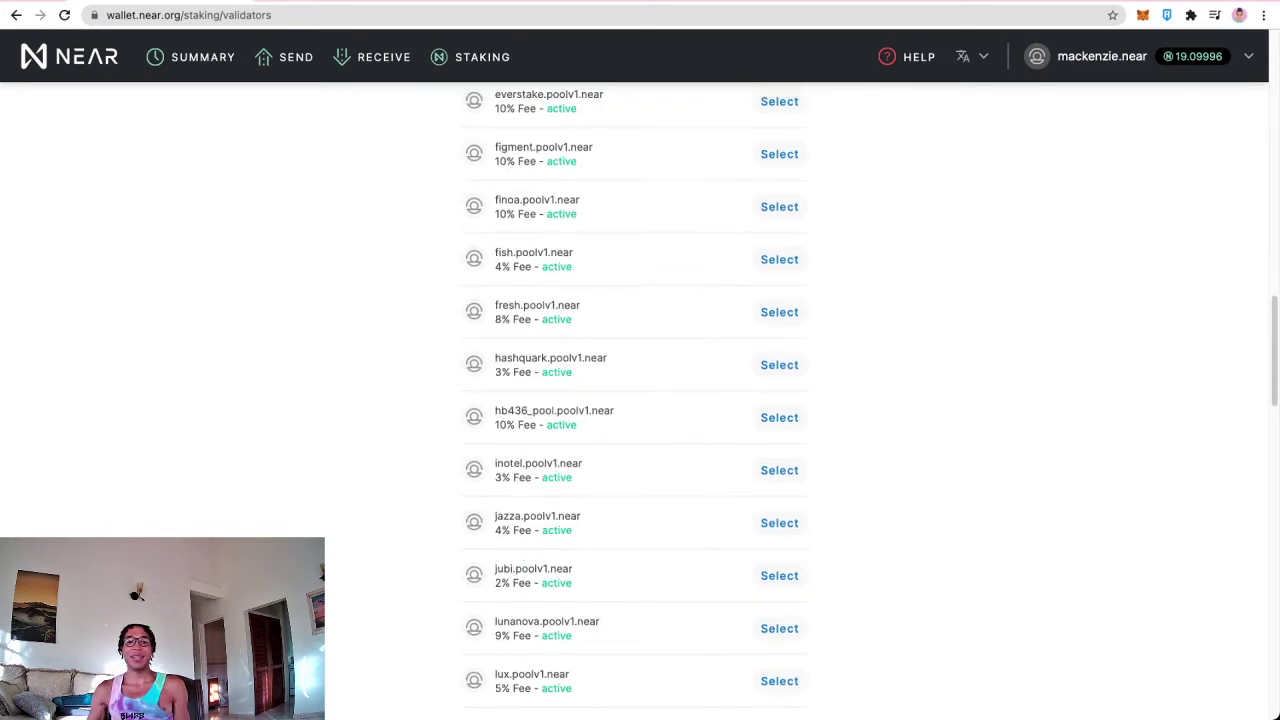
scroll(635, 400, "down", 4)
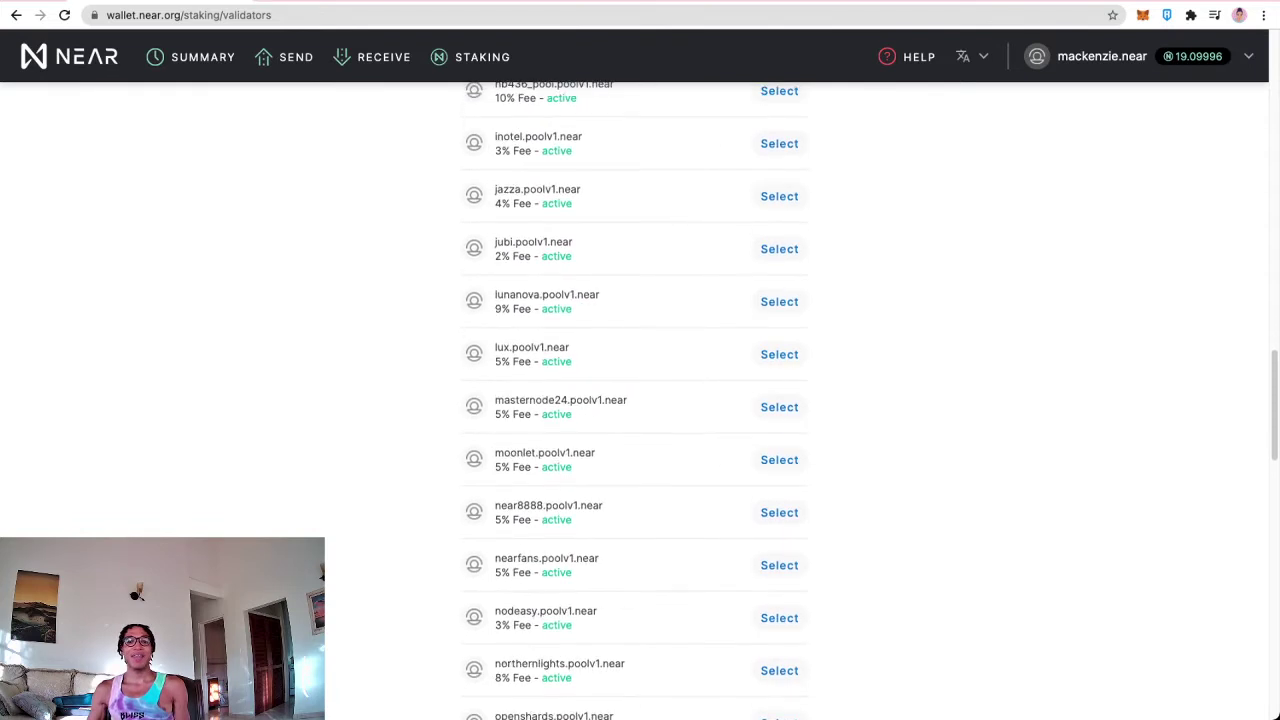
scroll(635, 400, "down", 2)
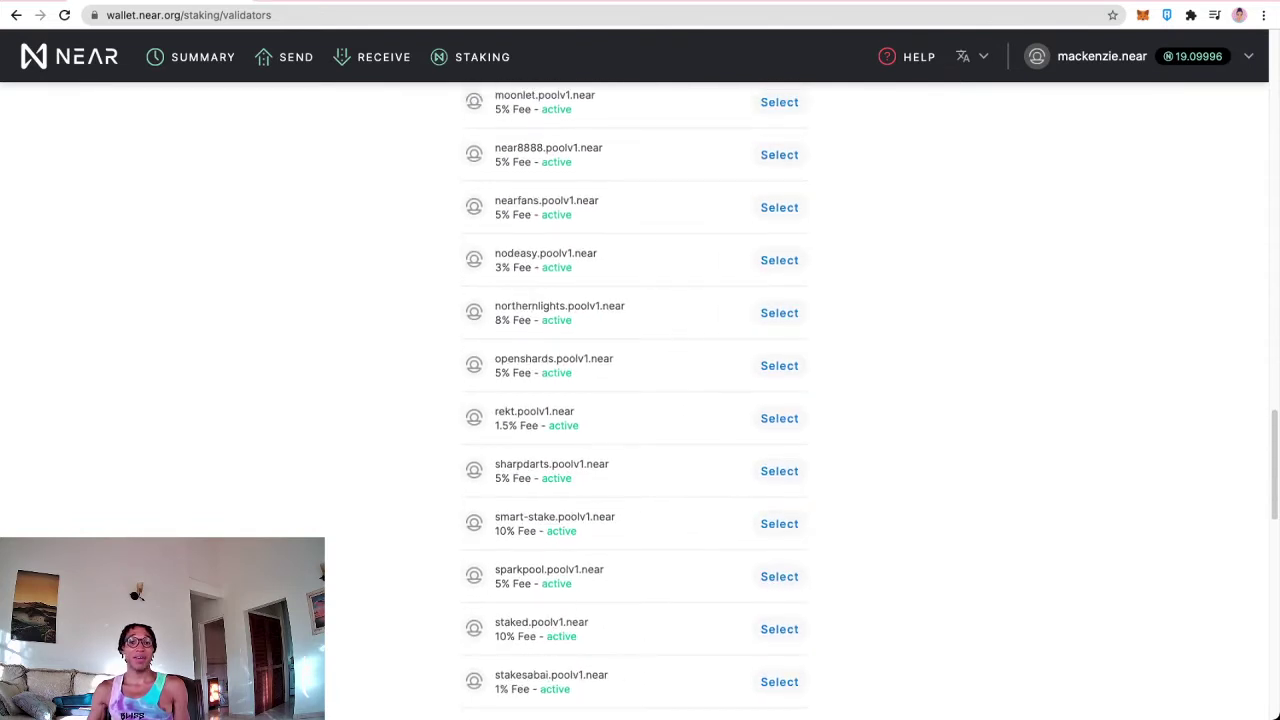
scroll(635, 400, "down", 1)
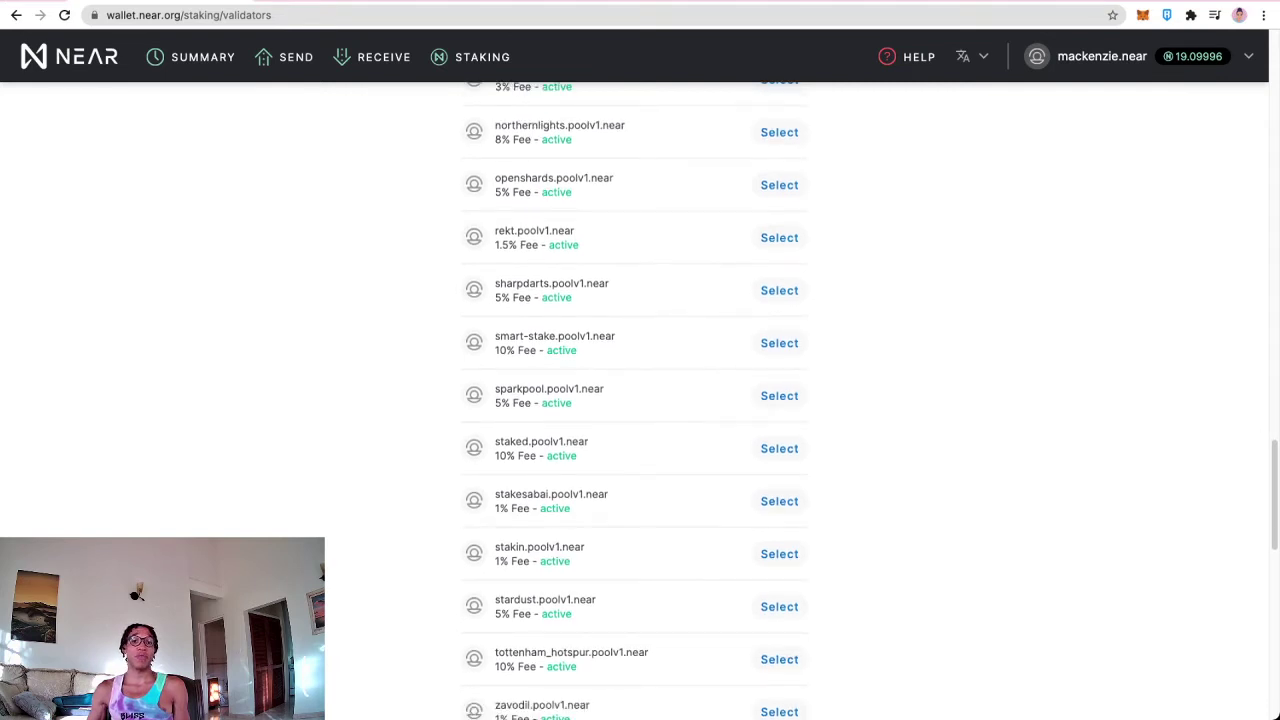
scroll(635, 400, "down", 3)
left_click_drag(689, 618, 501, 618)
Step: Open the zkv_staketosupportprivacy.poolv1.near page (10% fee, 0 staked), then return to near-staking.com
left_click_drag(495, 565, 654, 565)
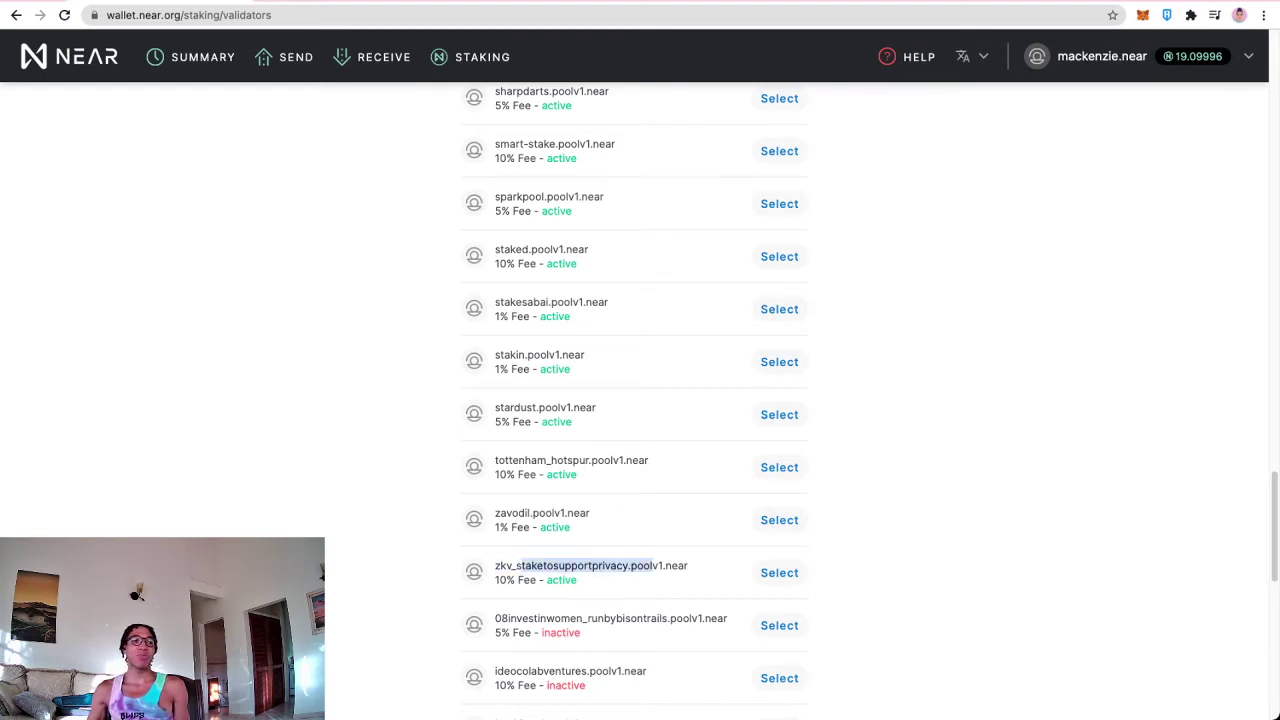
left_click(779, 572)
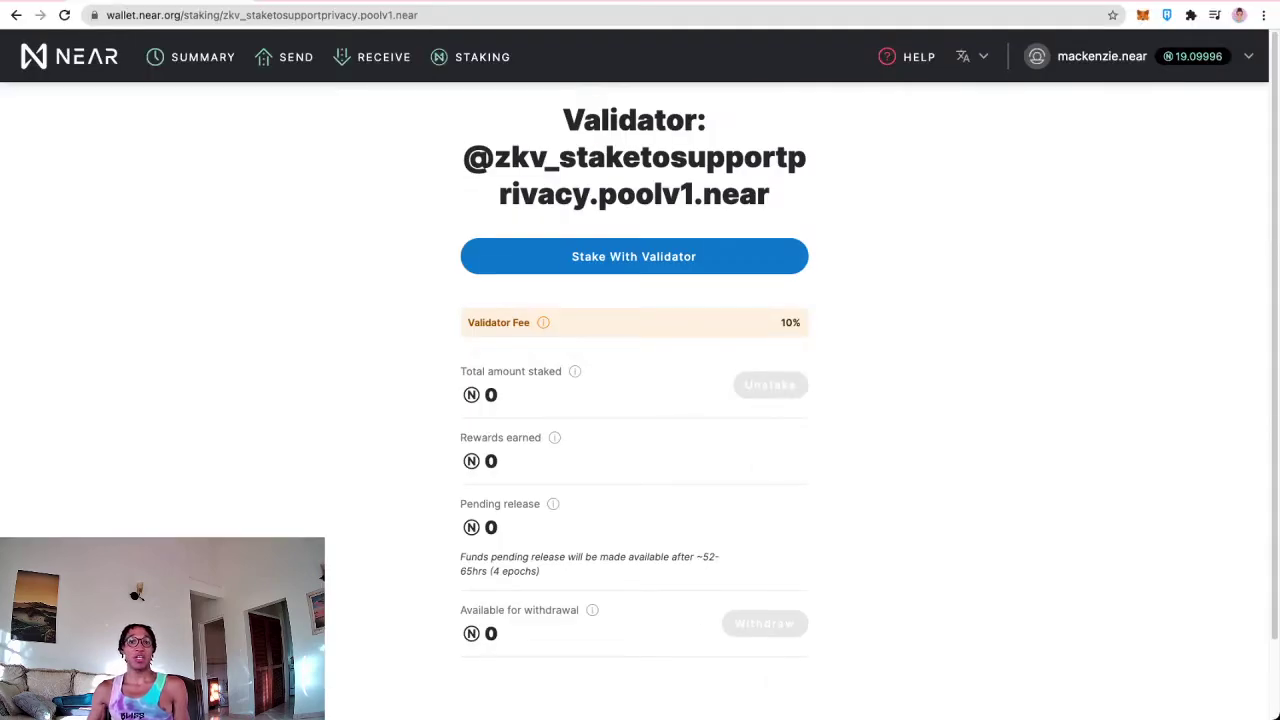
left_click_drag(564, 120, 769, 194)
key("ctrl+shift+Tab")
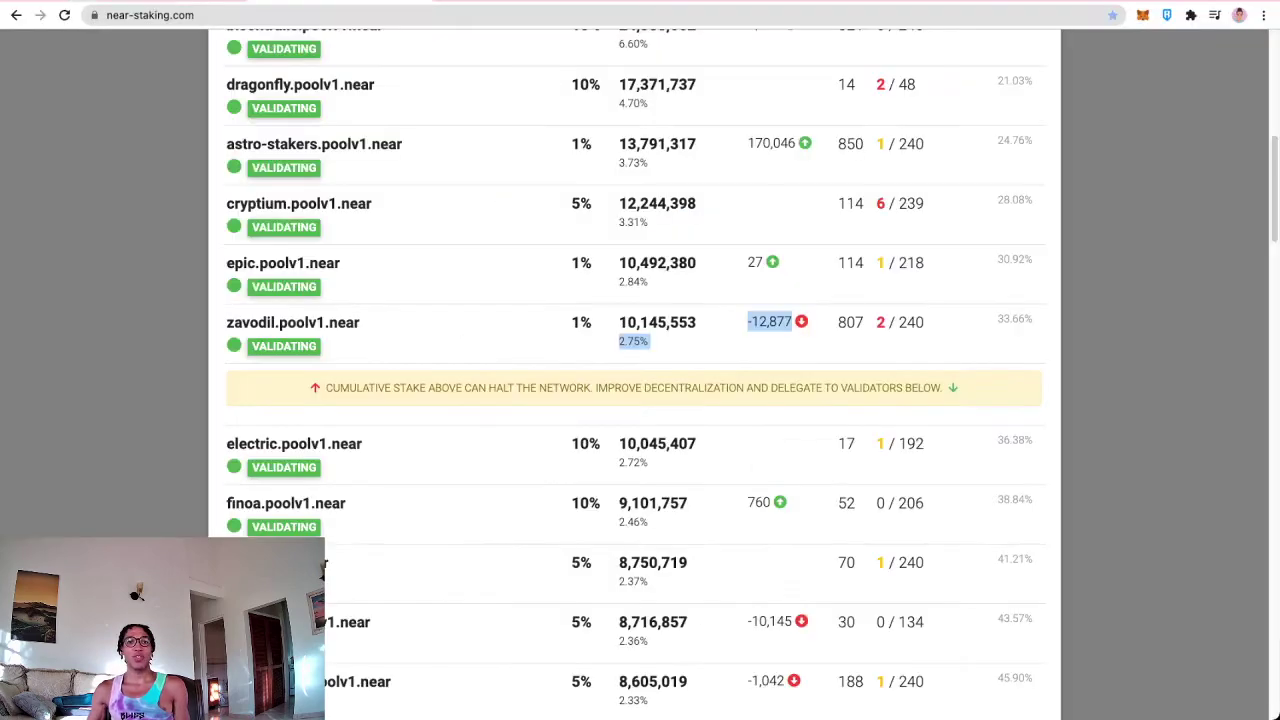
Step: Mark zkv's 5,174,603 total stake and 32 delegators, and accomplice's 100% fee
scroll(640, 400, "down", 15)
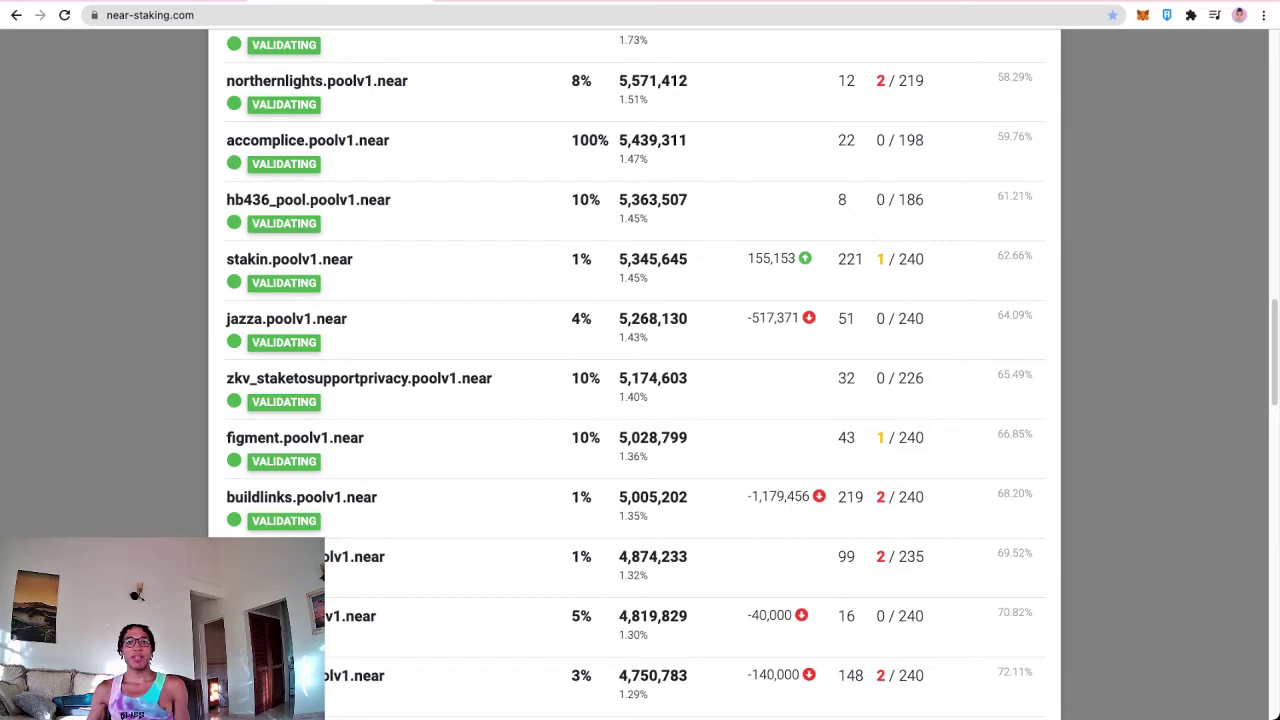
left_click_drag(571, 378, 688, 378)
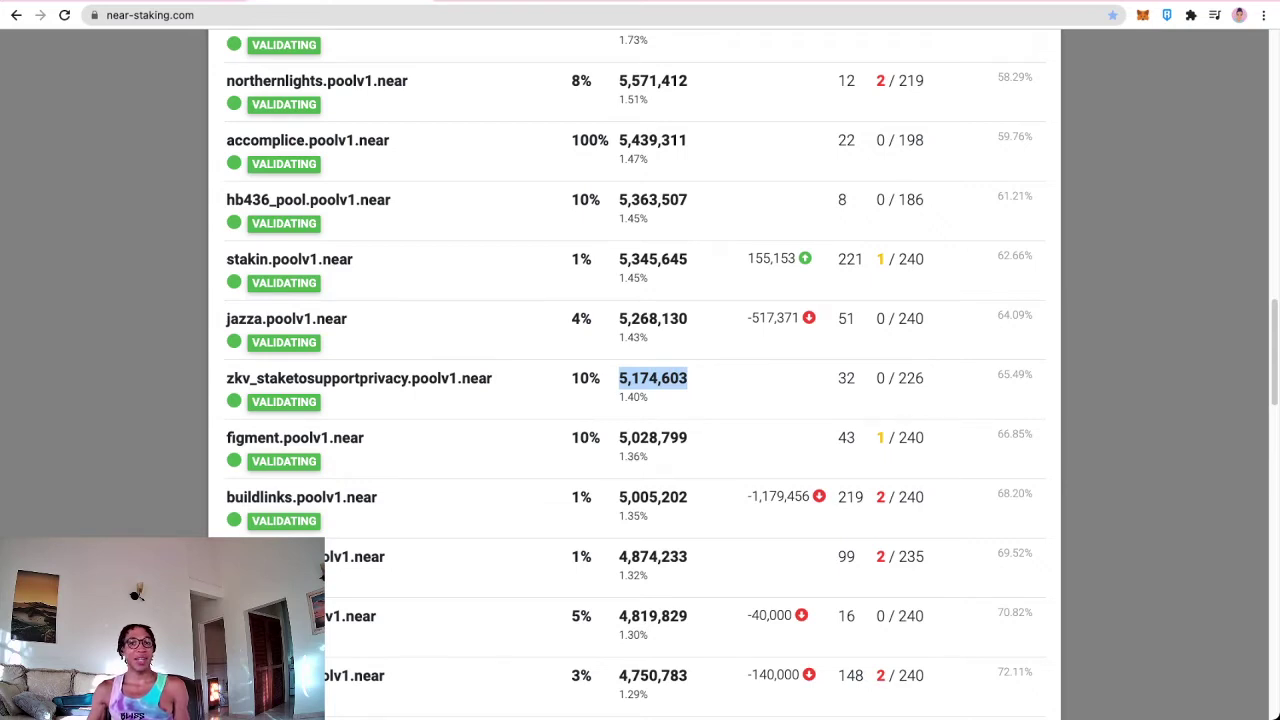
left_click_drag(856, 378, 838, 378)
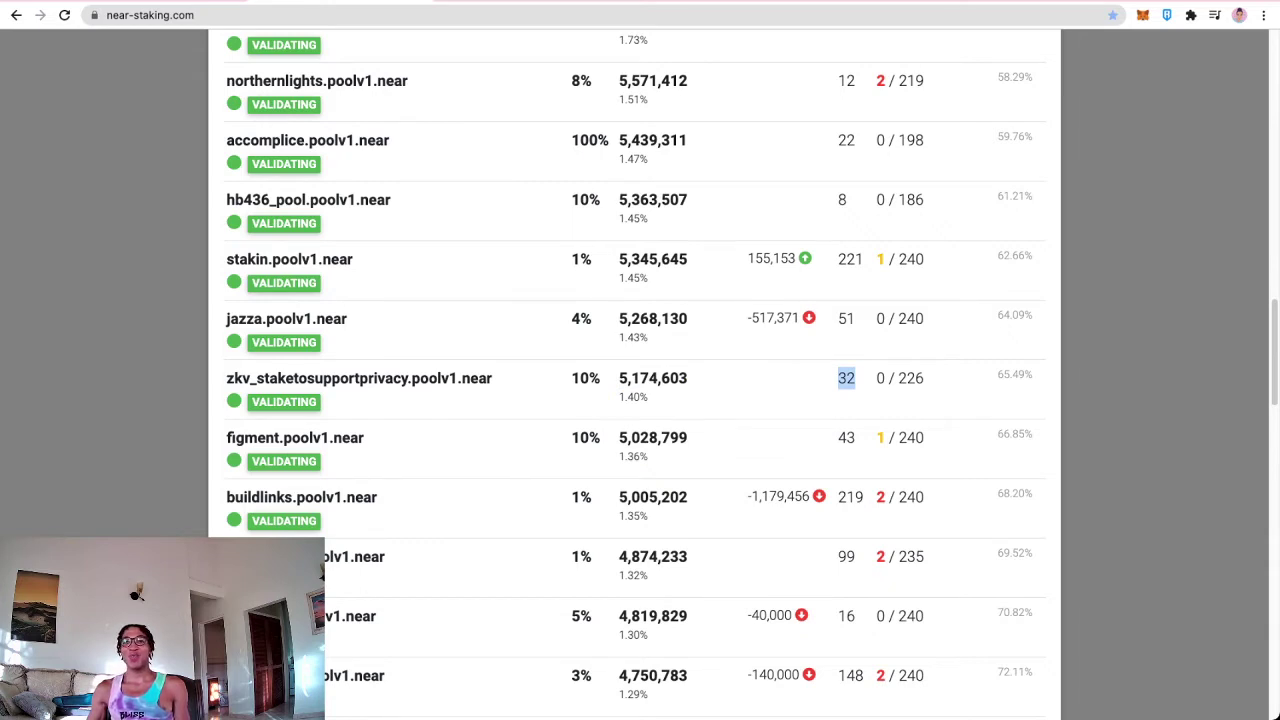
left_click_drag(609, 140, 571, 140)
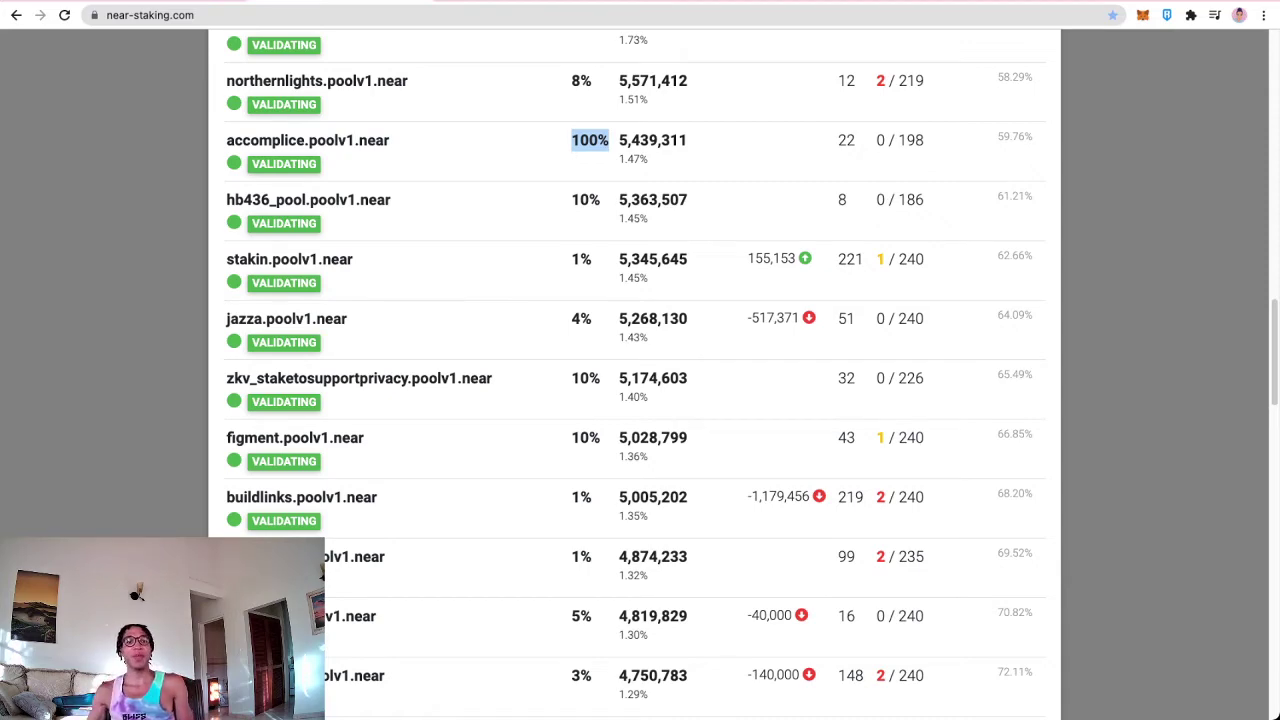
Step: Mark buildlinks' -1,179,456 stake change and its 2 offline epochs
scroll(640, 380, "down", 5)
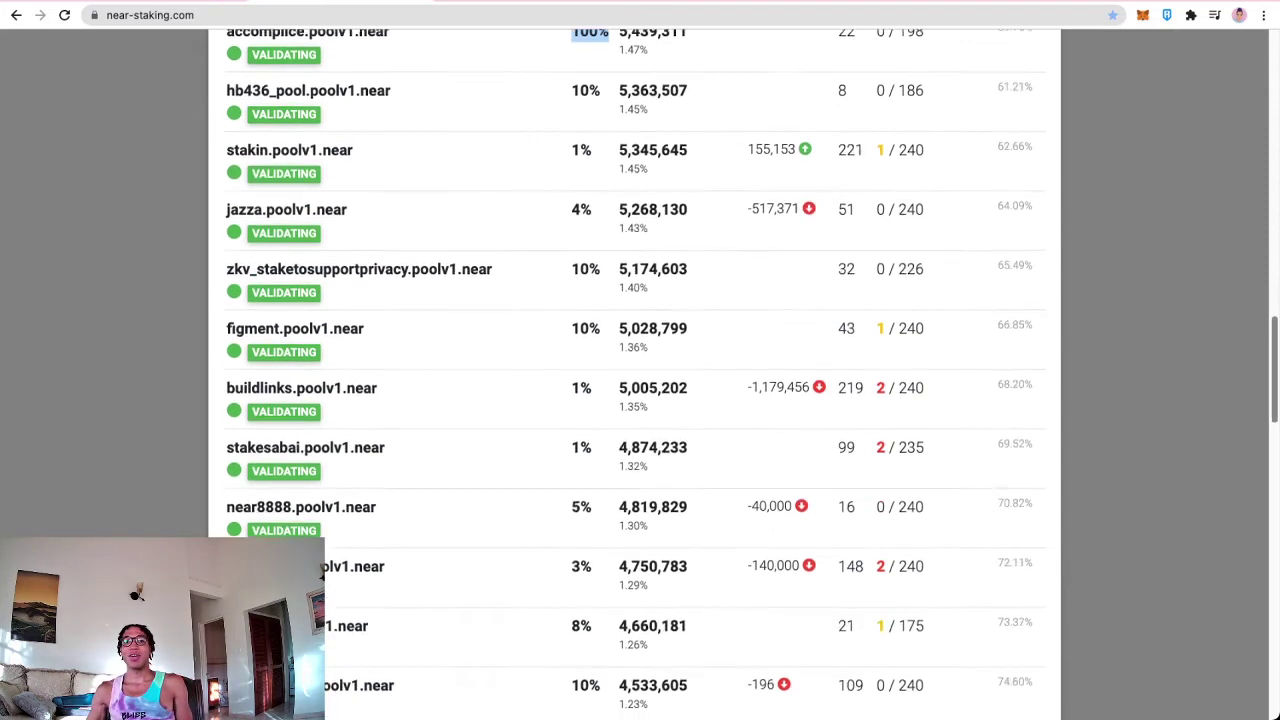
scroll(640, 380, "up", 2)
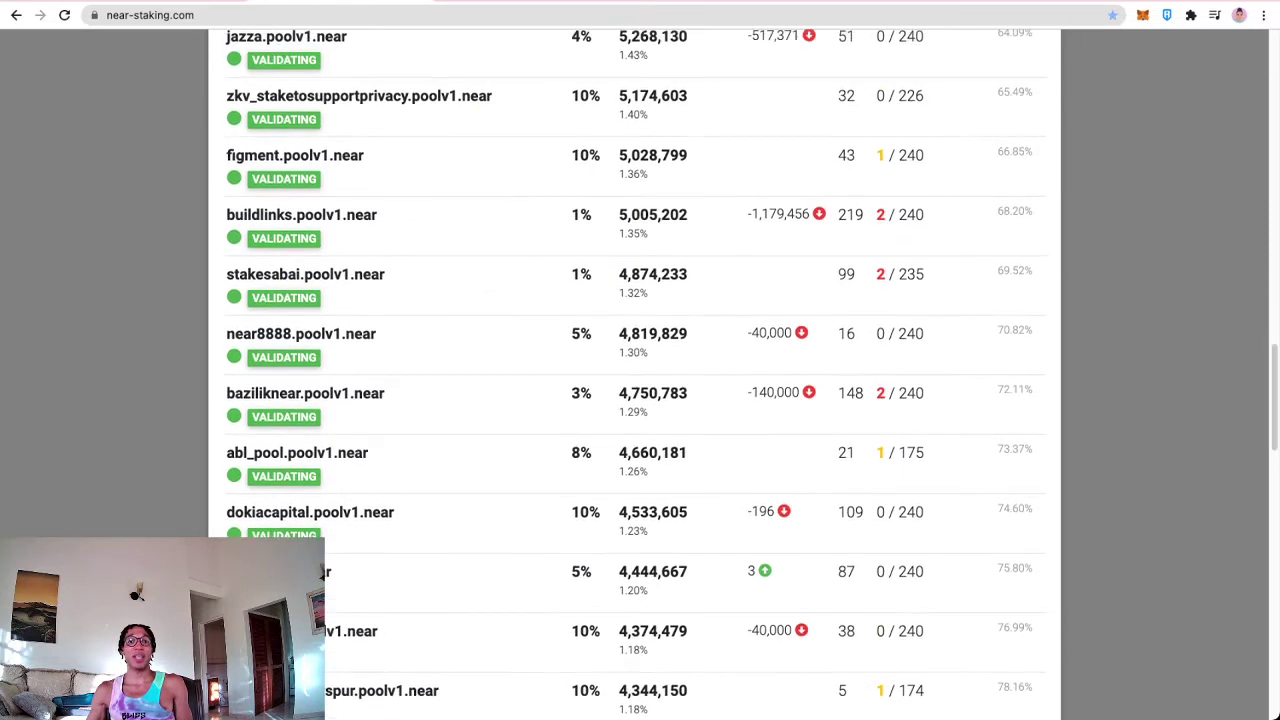
left_click_drag(746, 214, 810, 214)
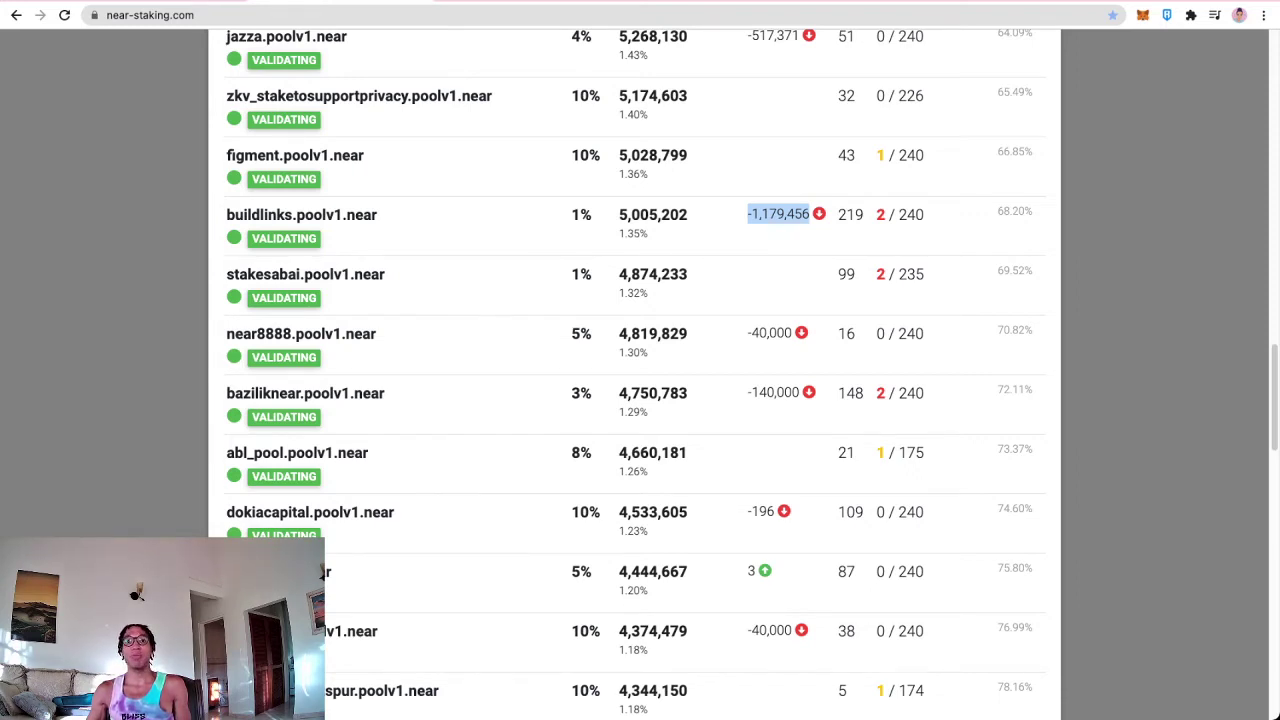
left_click_drag(876, 214, 885, 214)
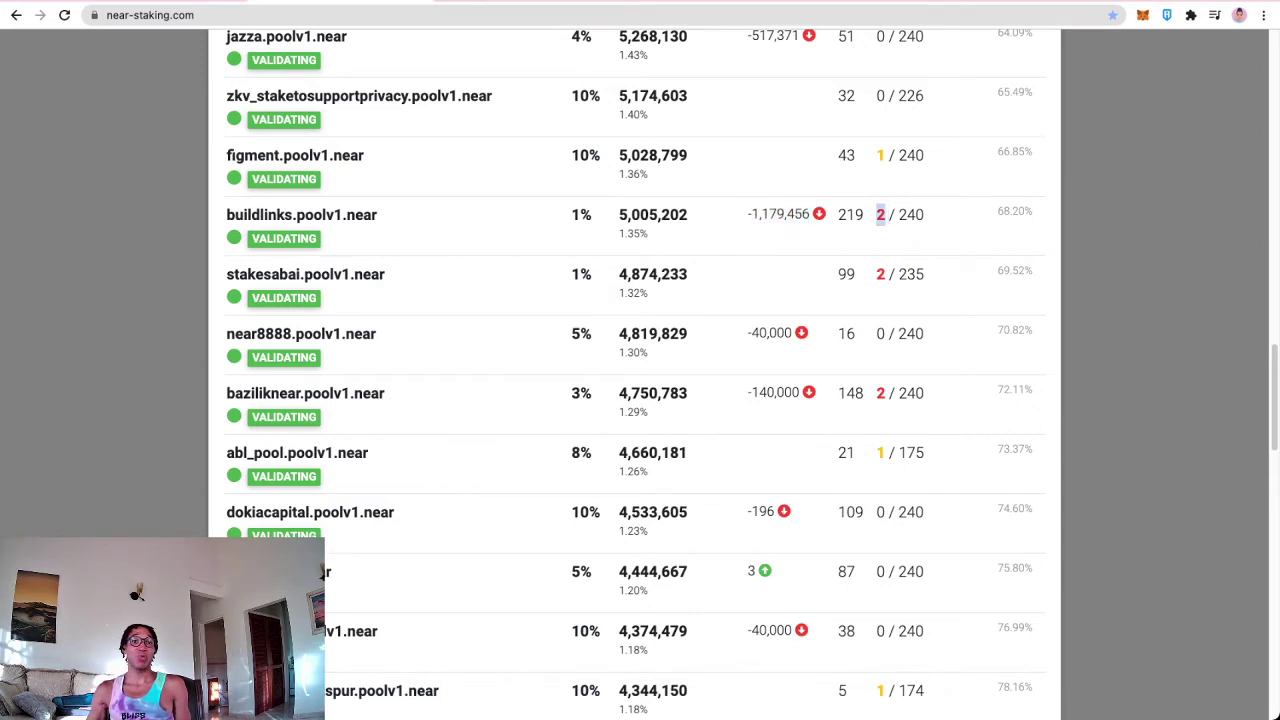
left_click(881, 214)
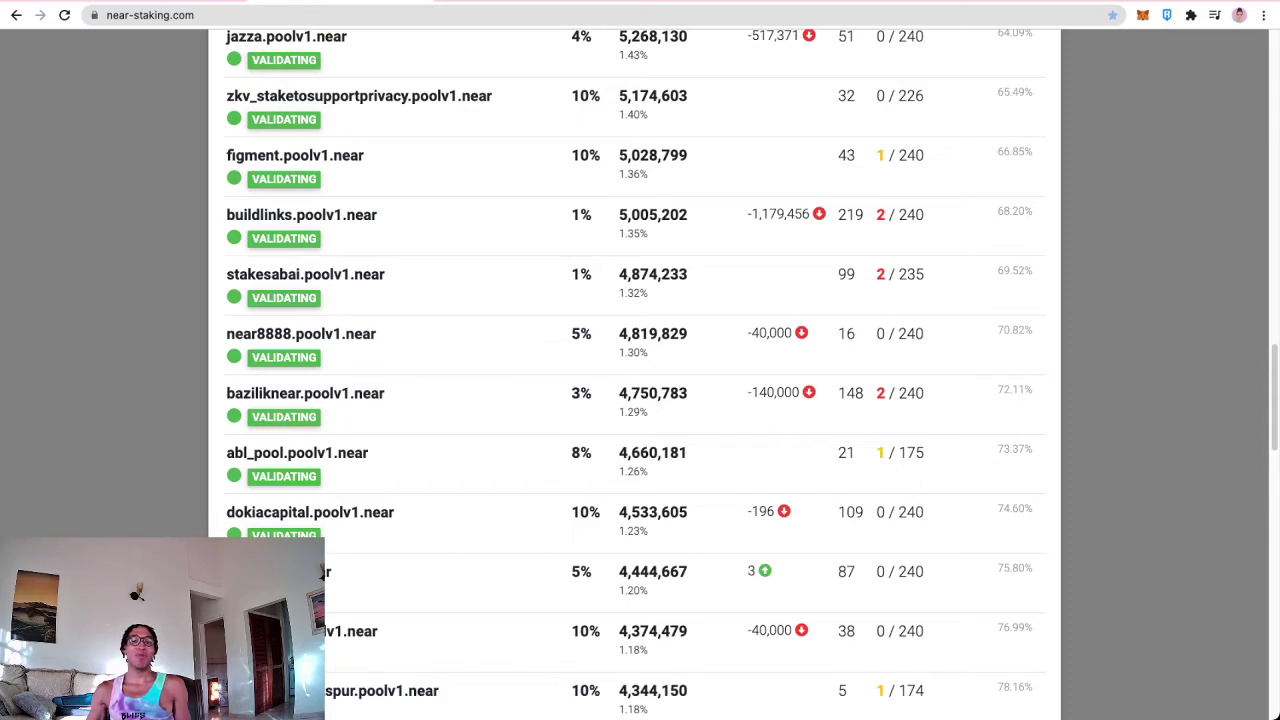
Step: Mark the last pool's name and its 0.50% 'not enough stake' note, then scroll back up
scroll(640, 400, "down", 15)
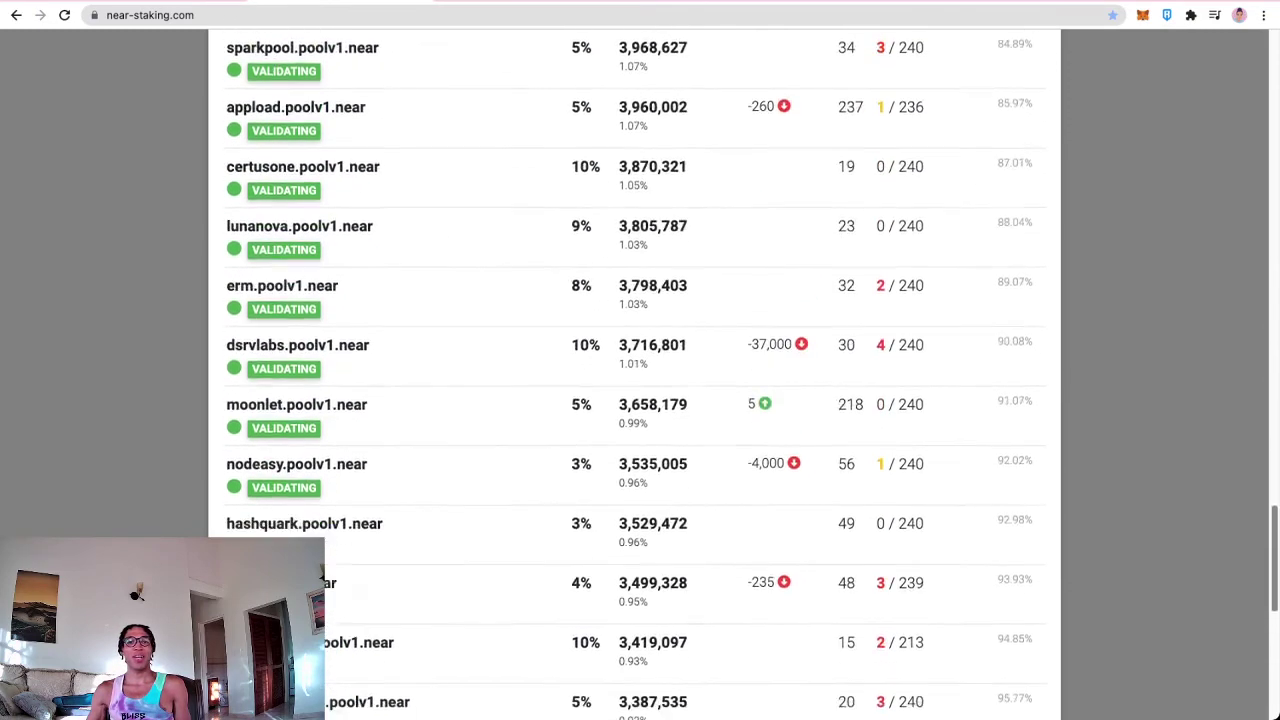
scroll(640, 400, "down", 2)
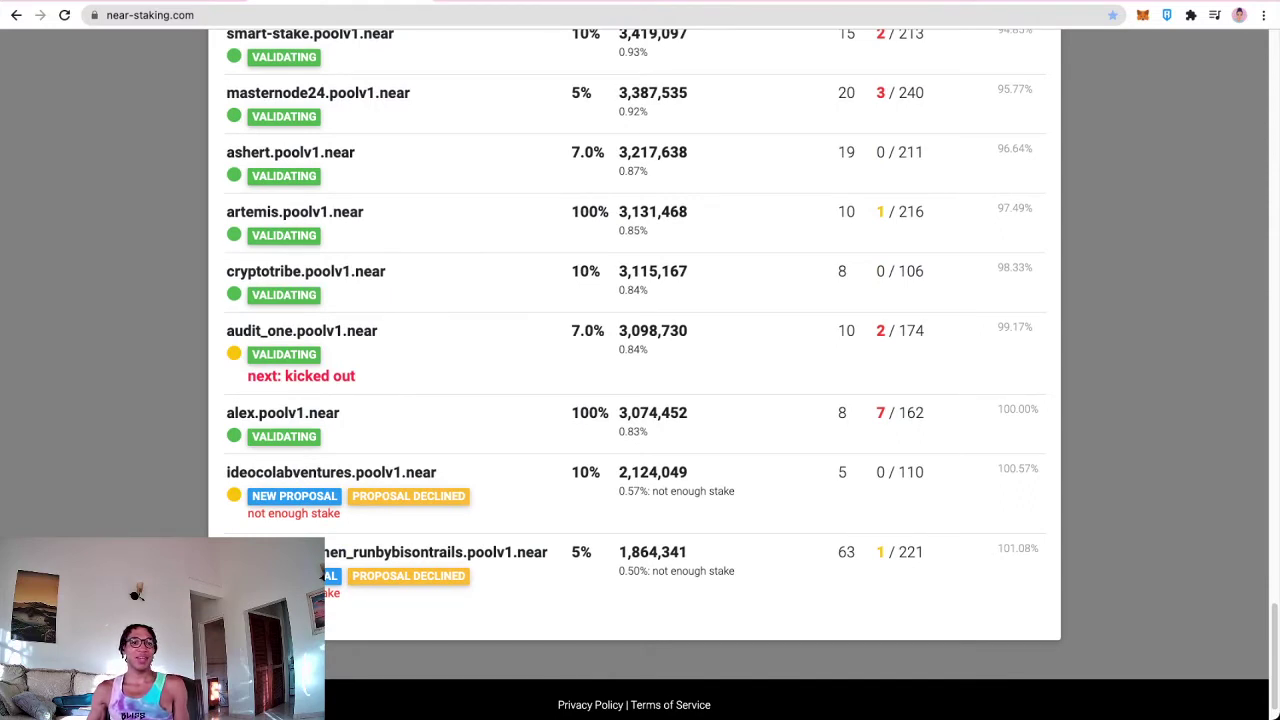
left_click_drag(228, 552, 548, 552)
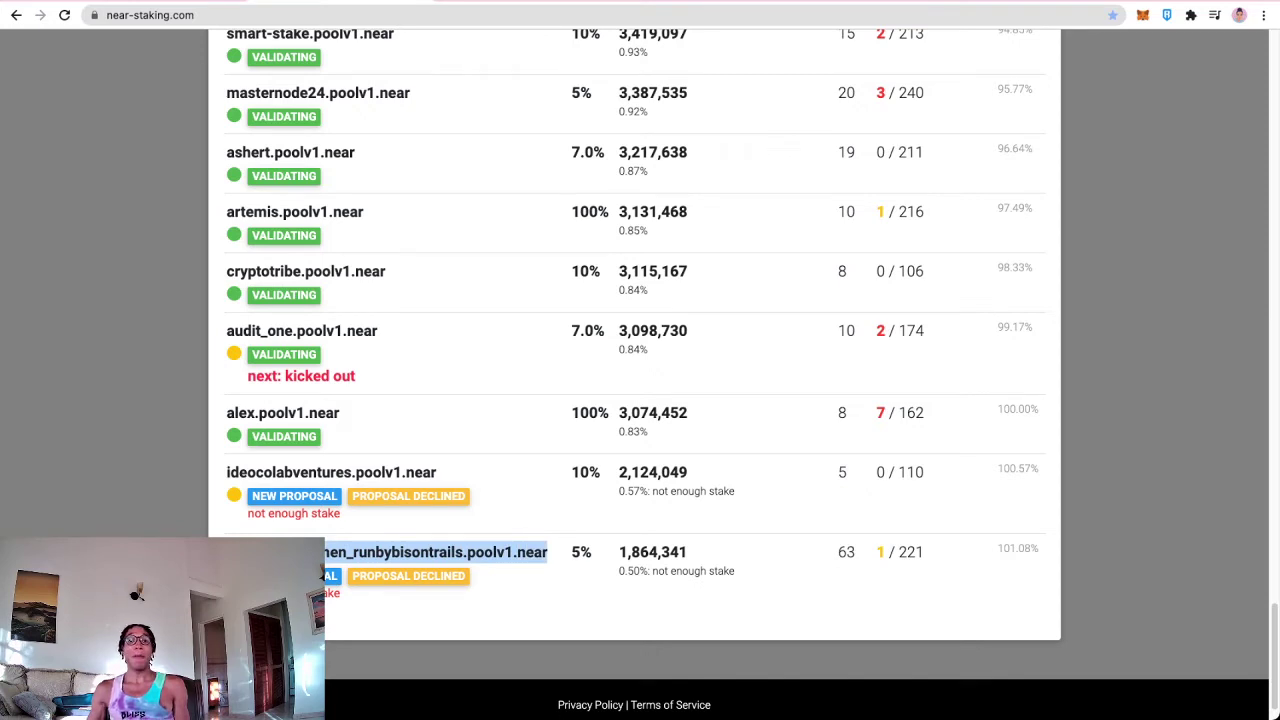
left_click_drag(619, 571, 736, 571)
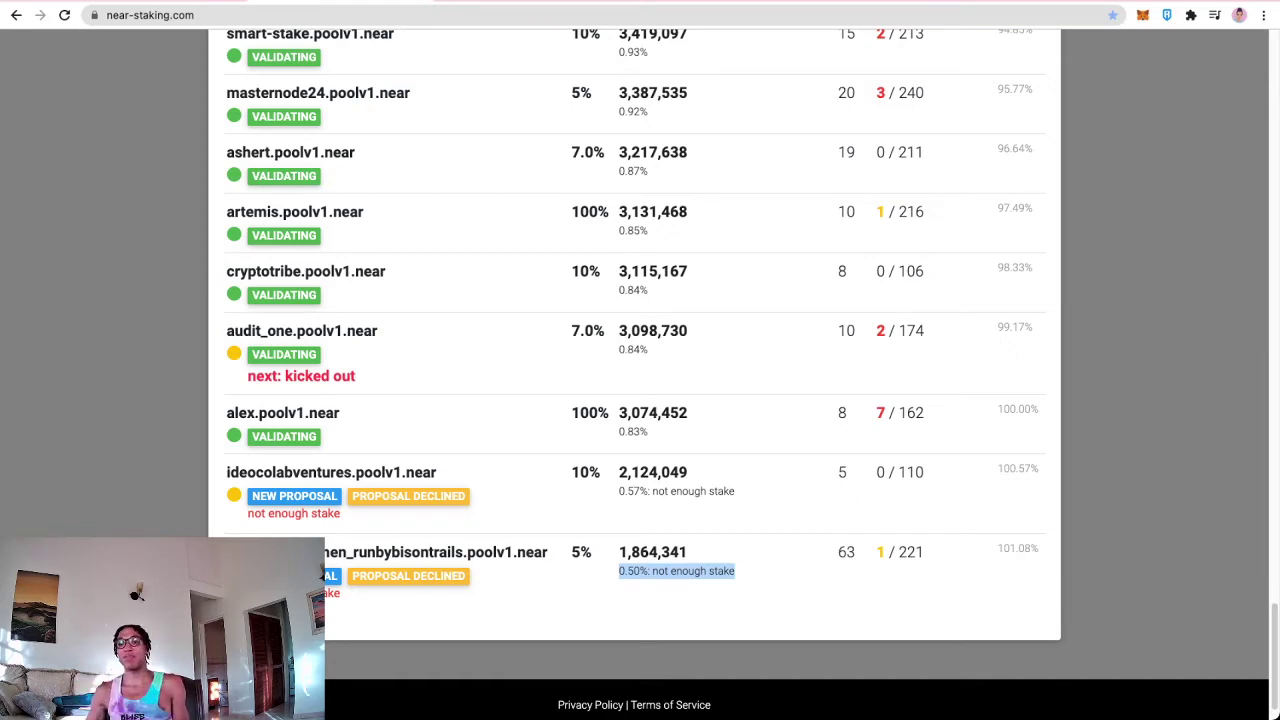
scroll(640, 360, "up", 20)
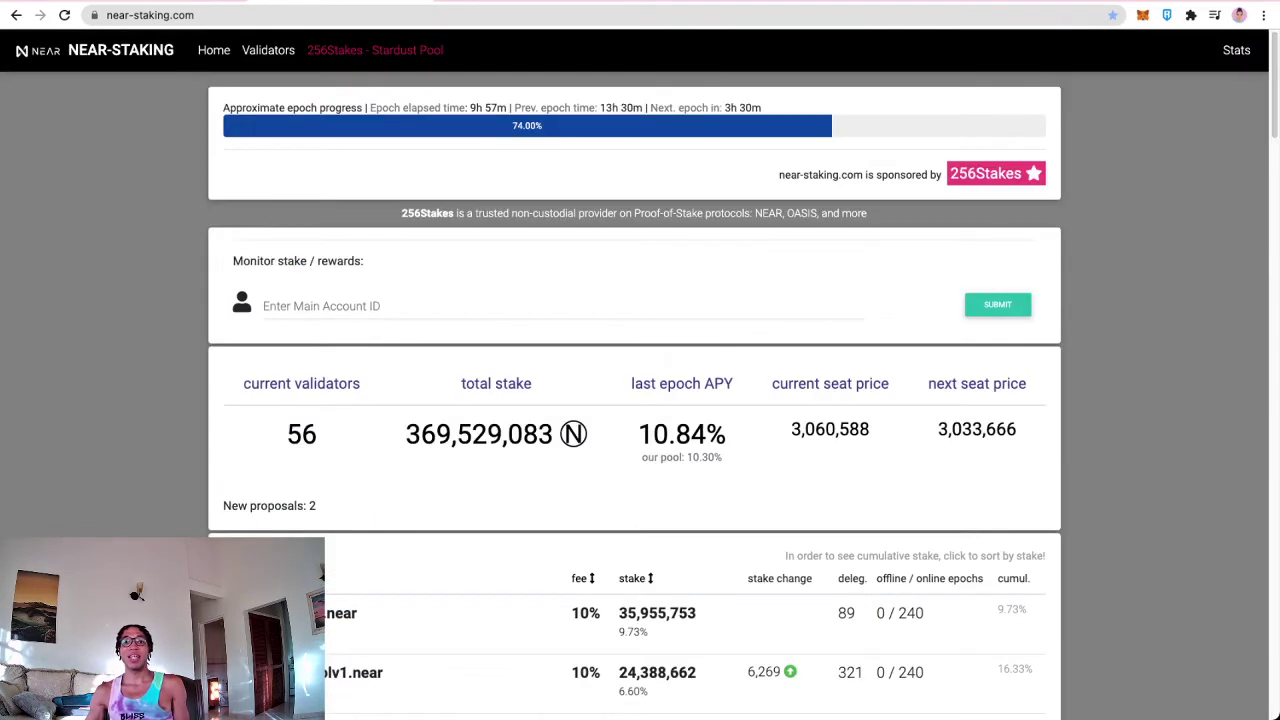
Step: Mark the 3,060,588 current seat price, audit_one's 3,098,730 stake and its kicked-out warning
left_click_drag(790, 429, 870, 429)
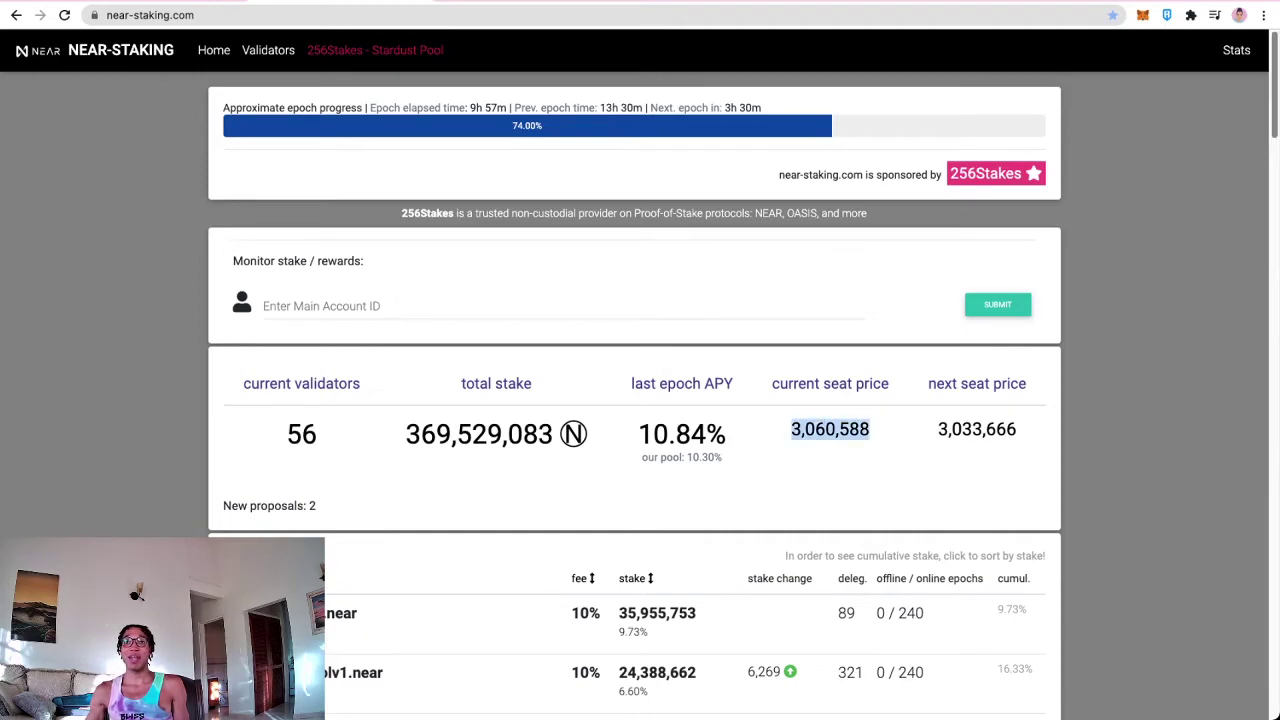
scroll(640, 360, "down", 20)
scroll(640, 360, "down", 7)
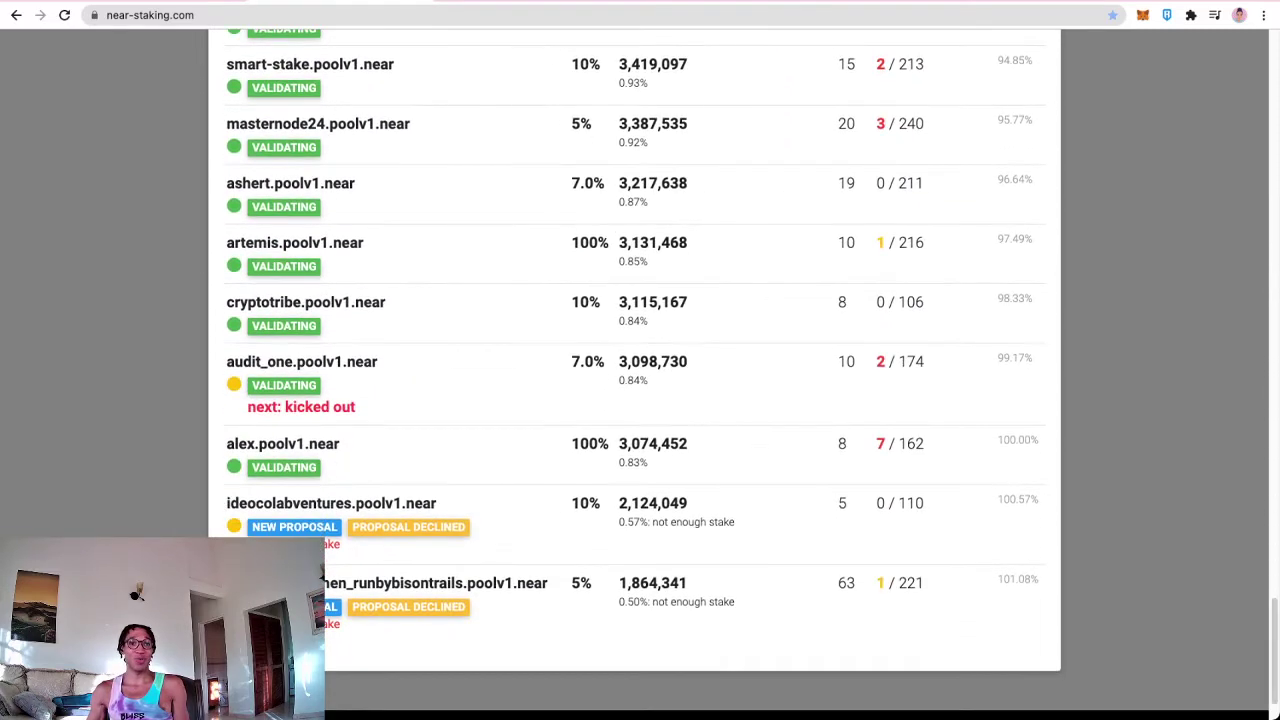
left_click_drag(618, 361, 688, 361)
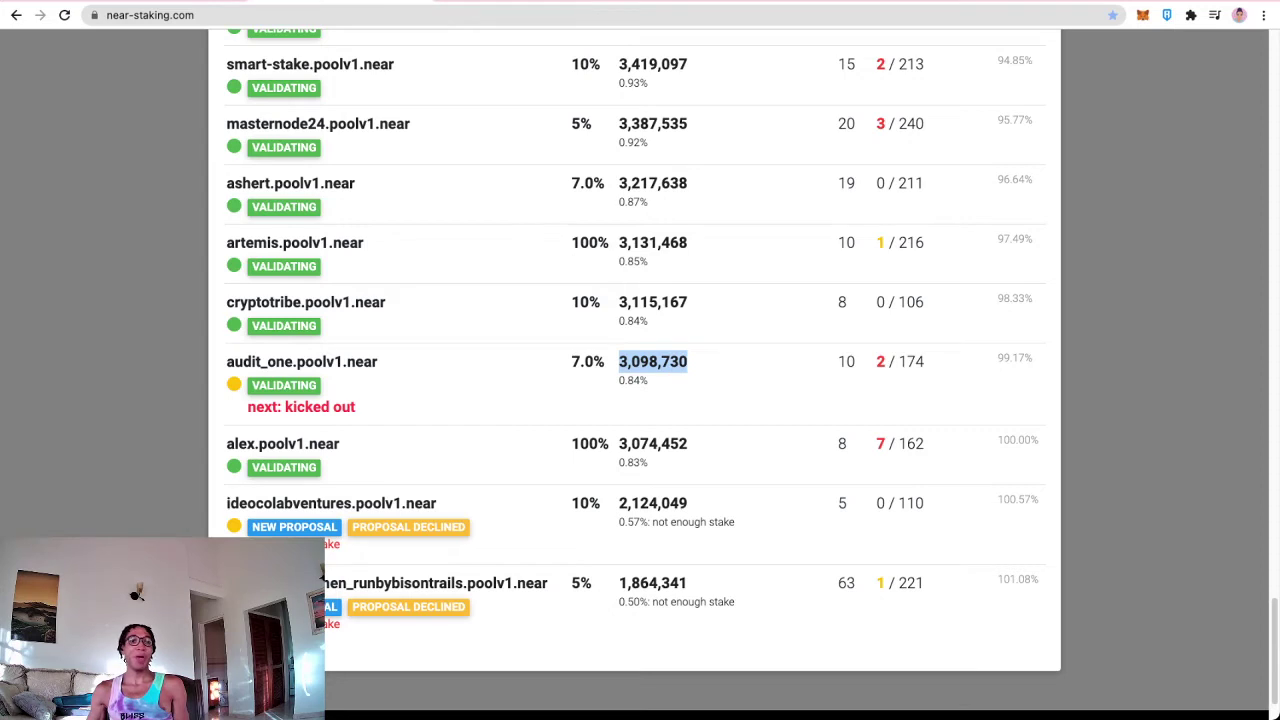
left_click_drag(264, 406, 355, 406)
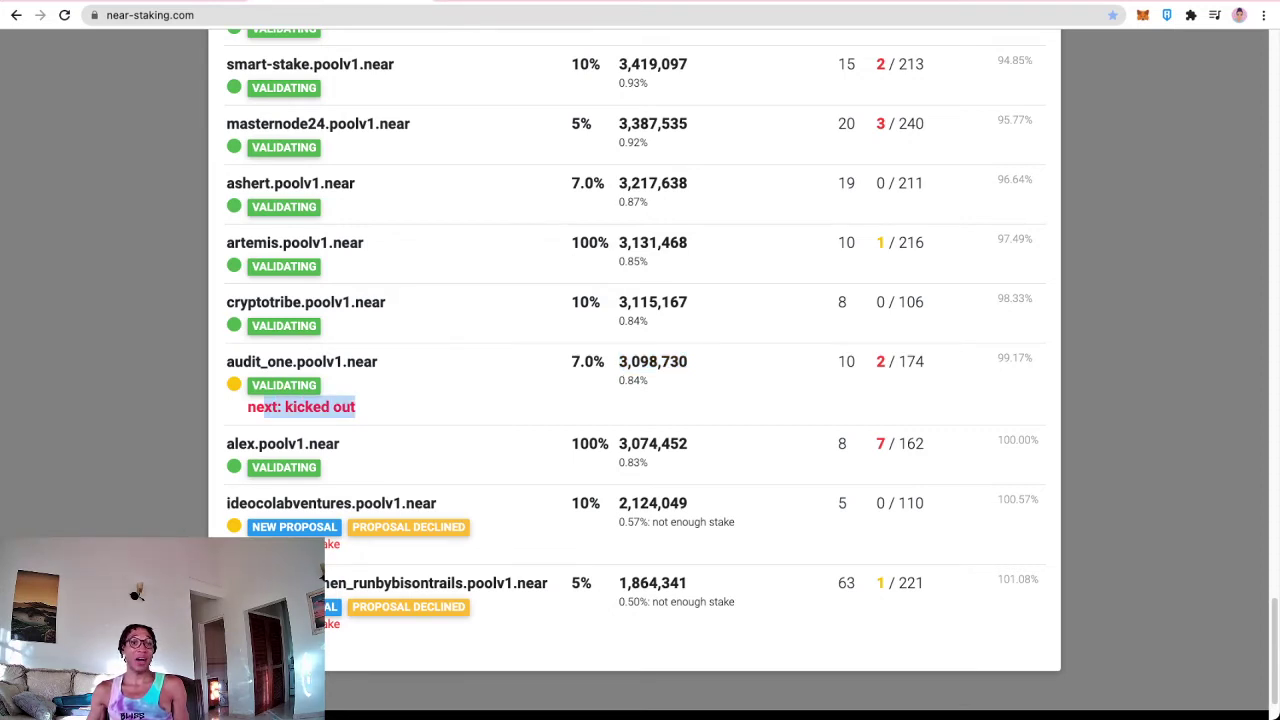
left_click_drag(250, 385, 355, 406)
left_click_drag(247, 385, 355, 406)
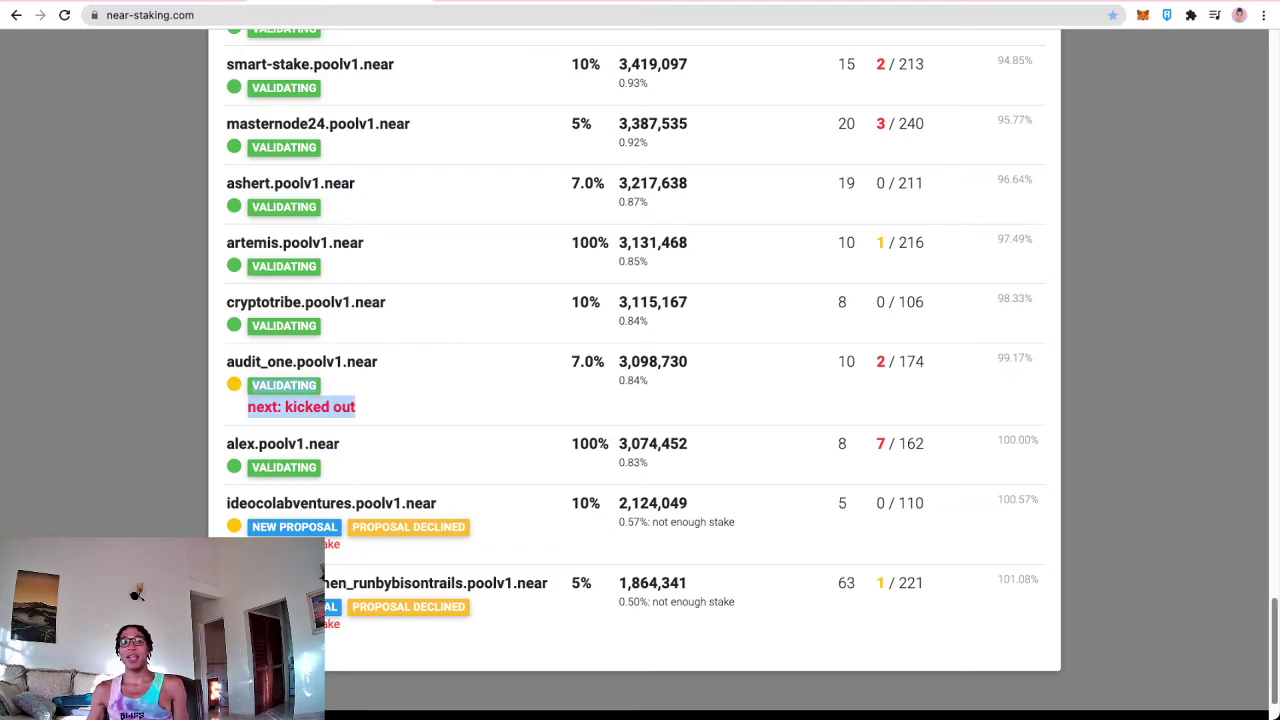
Step: Mark the 3,033,666 next seat price and audit_one's 3,098,730 stake again
scroll(640, 400, "up", 15)
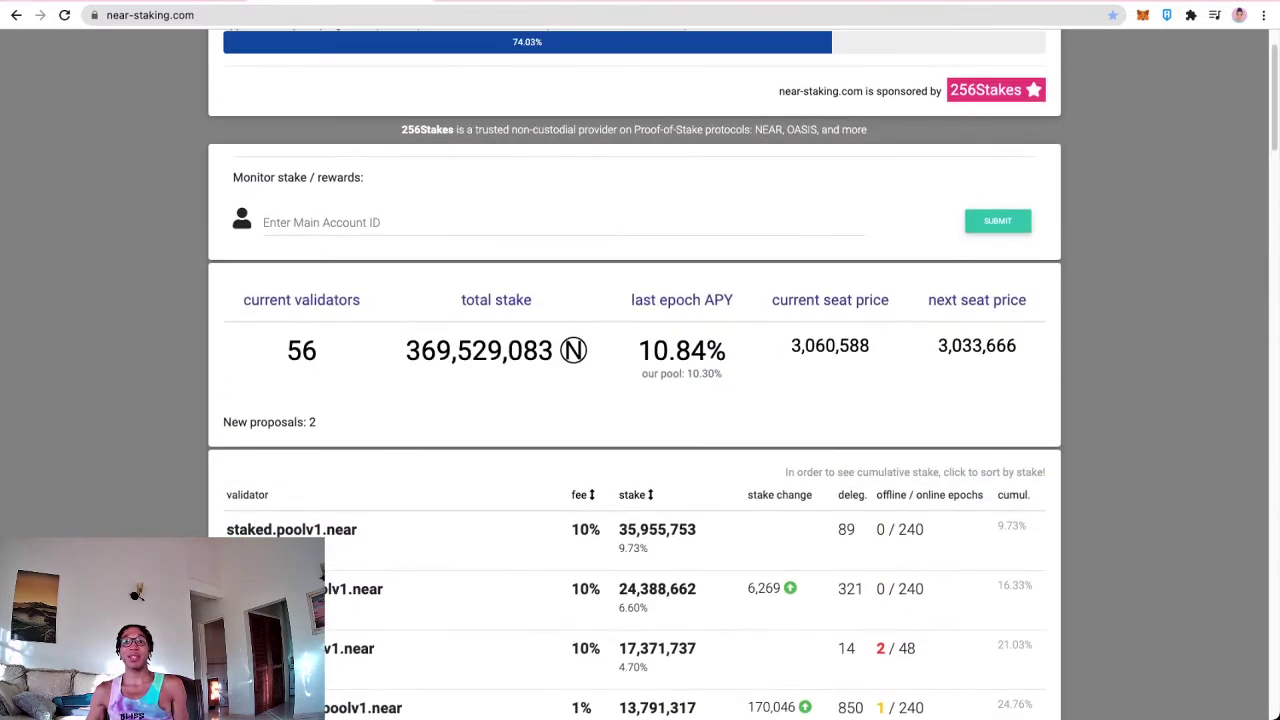
left_click_drag(938, 345, 985, 345)
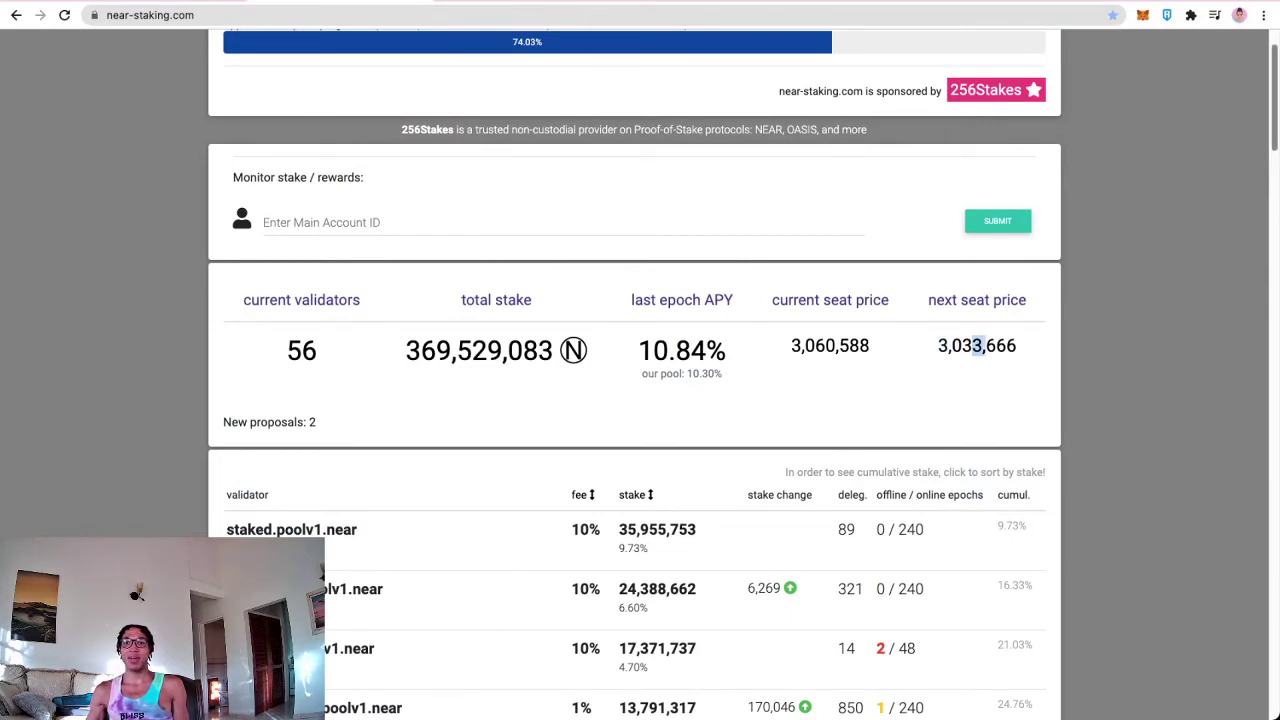
scroll(640, 375, "down", 20)
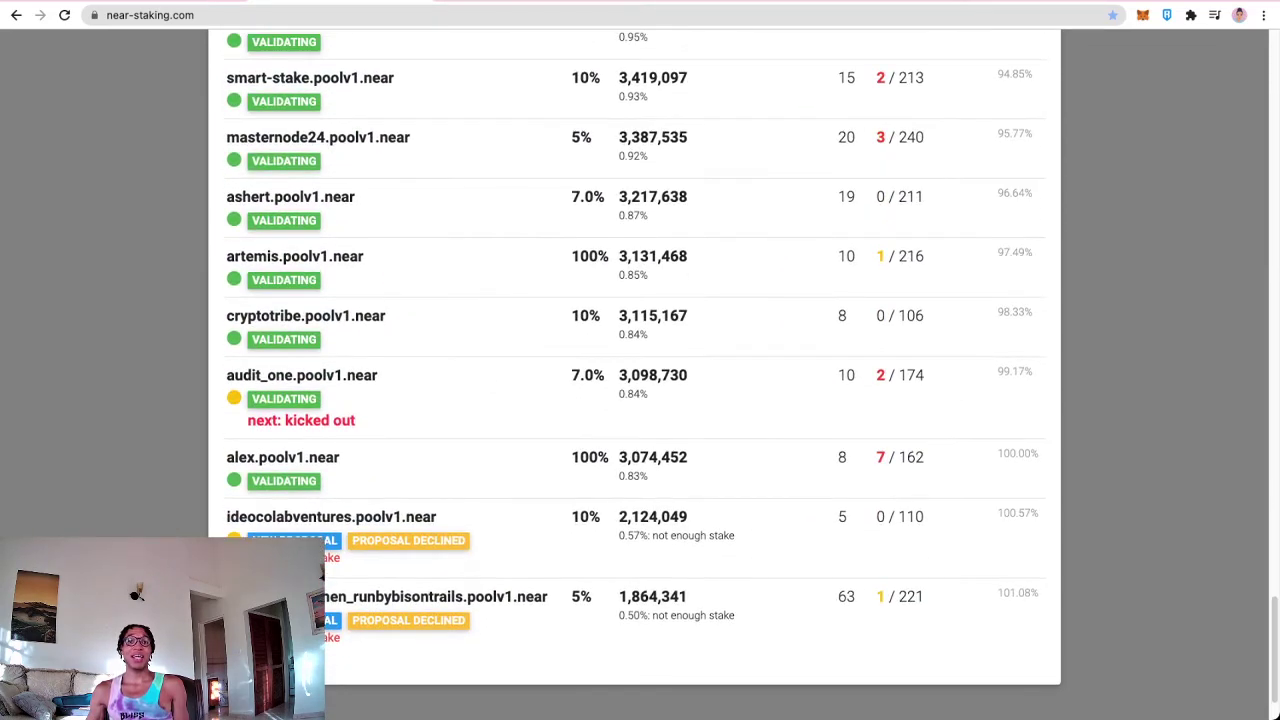
left_click_drag(619, 375, 687, 375)
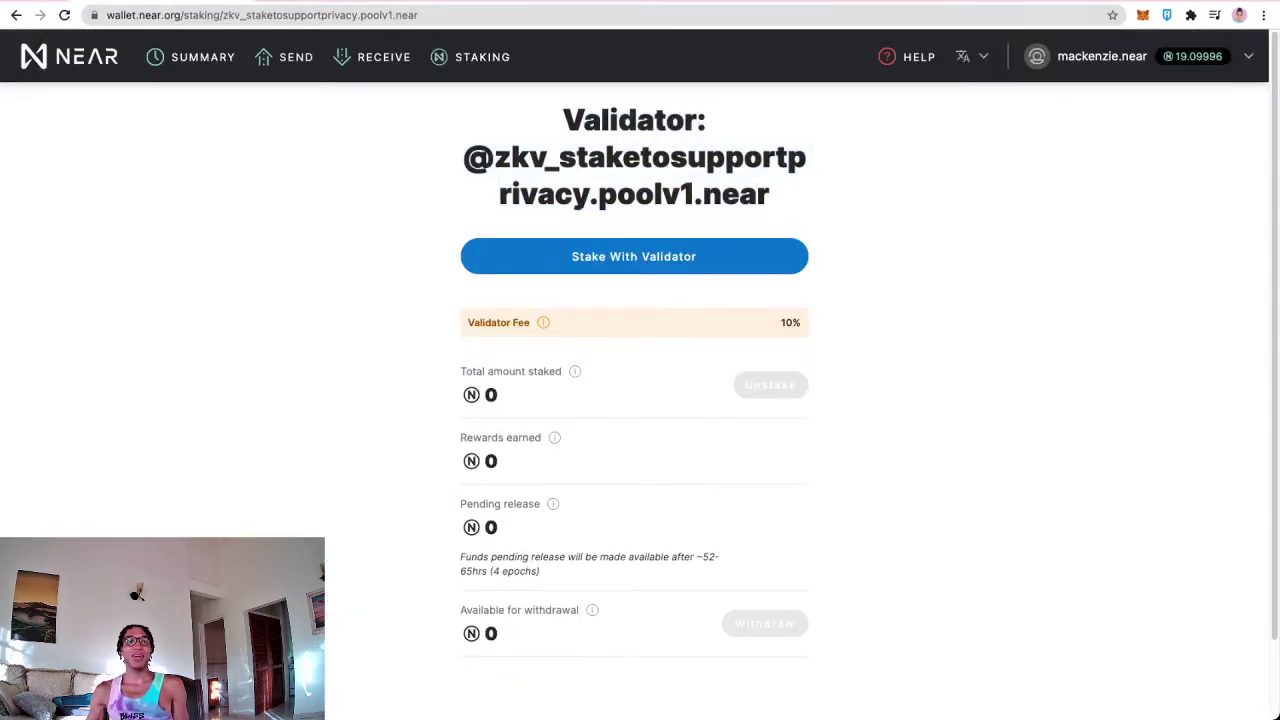
Step: Enter 1 NEAR via Stake With Validator, then submit and confirm the stake with zkv_staketosupportprivacy
left_click_drag(606, 157, 684, 194)
left_click(684, 194)
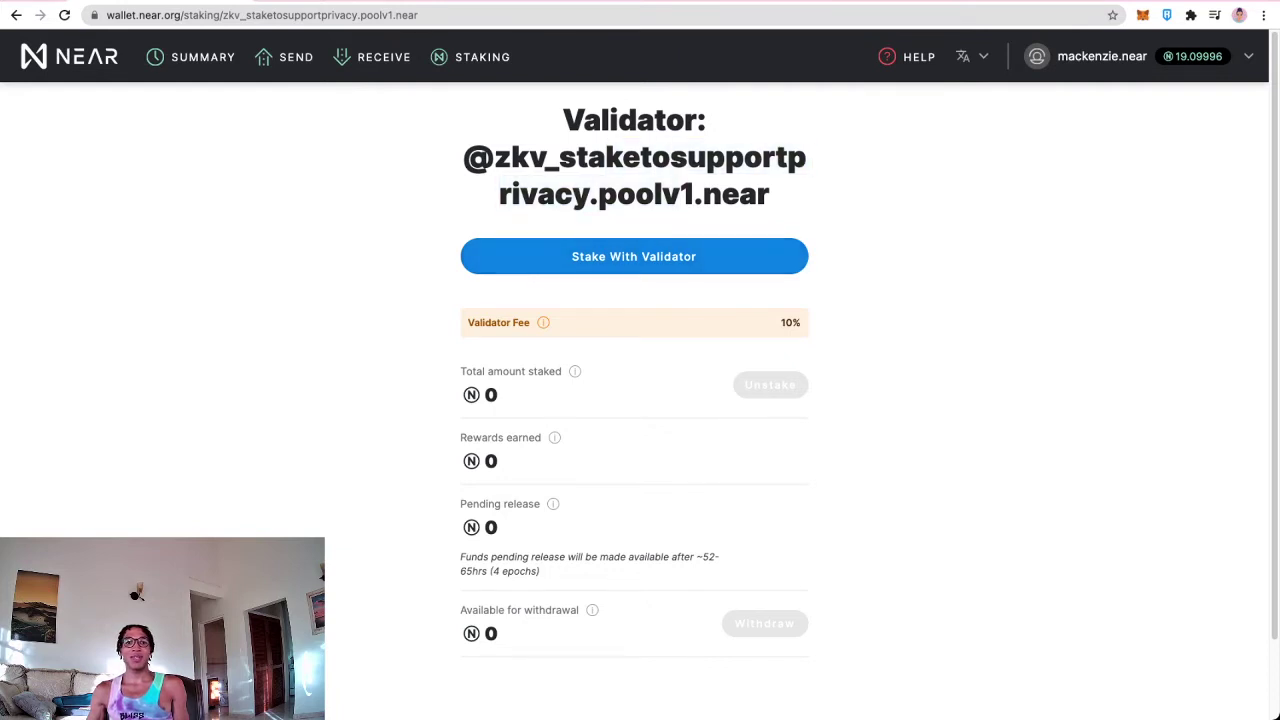
left_click(634, 256)
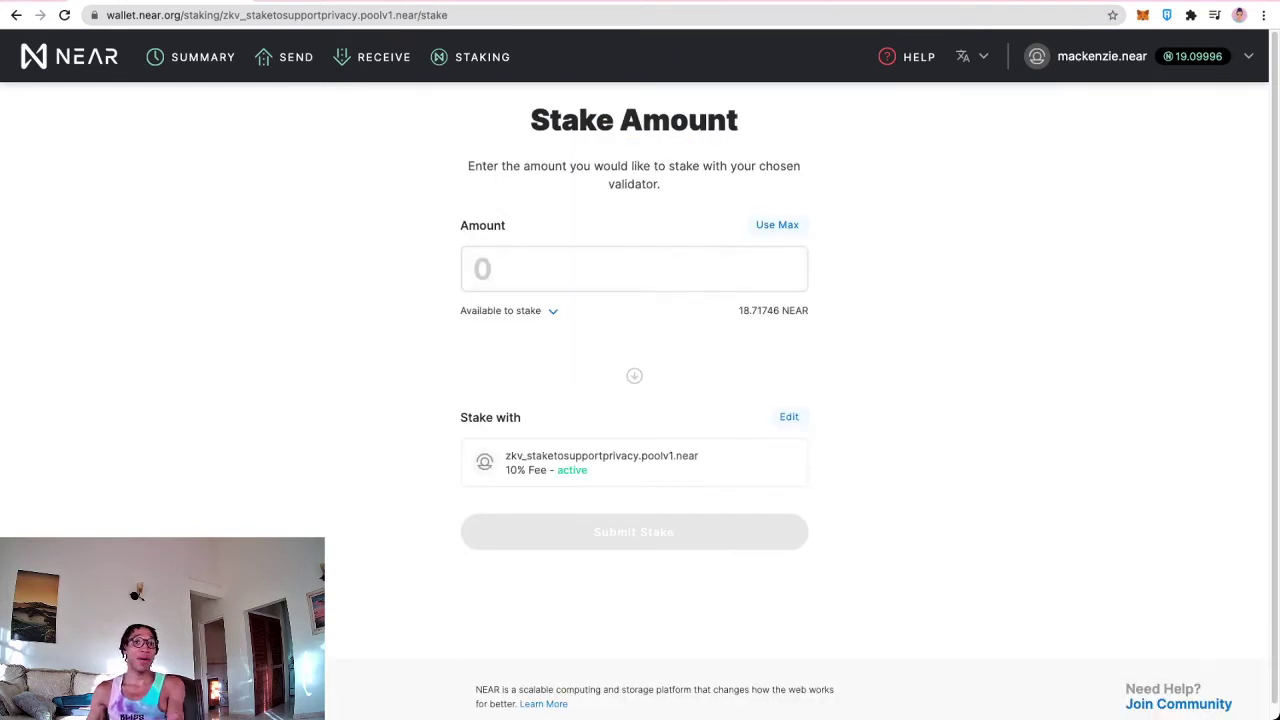
type("1")
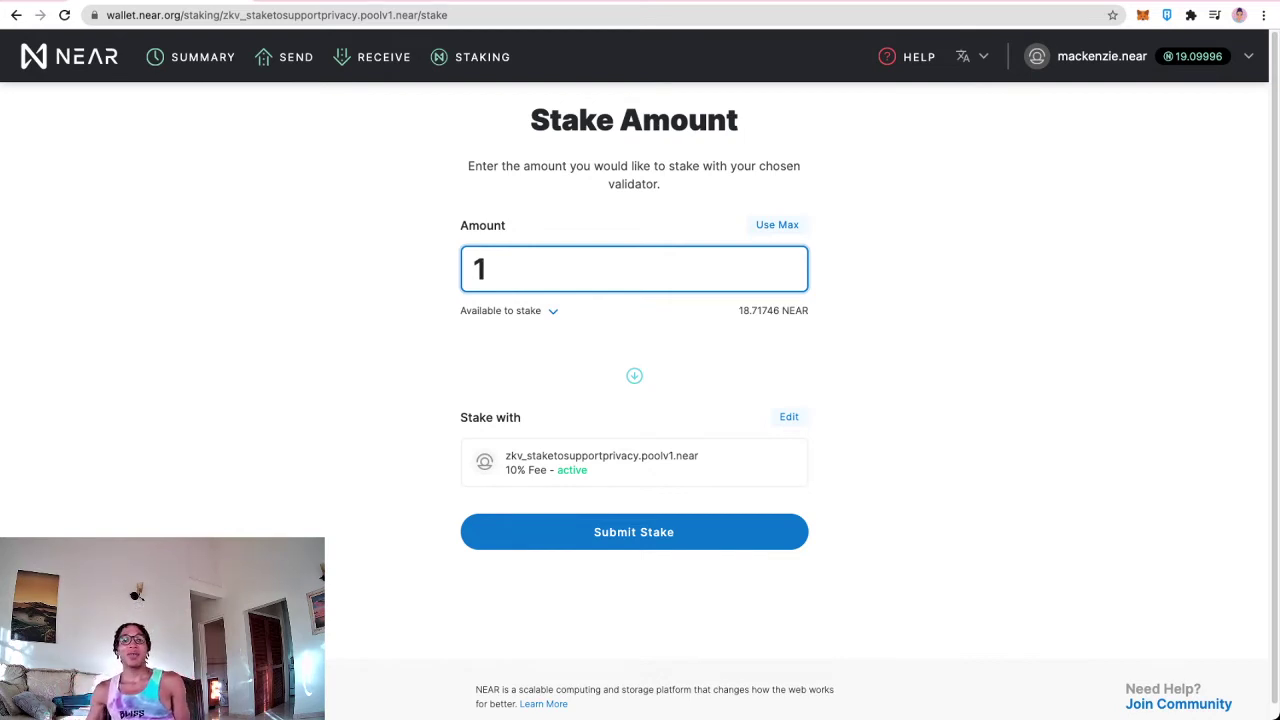
left_click(634, 532)
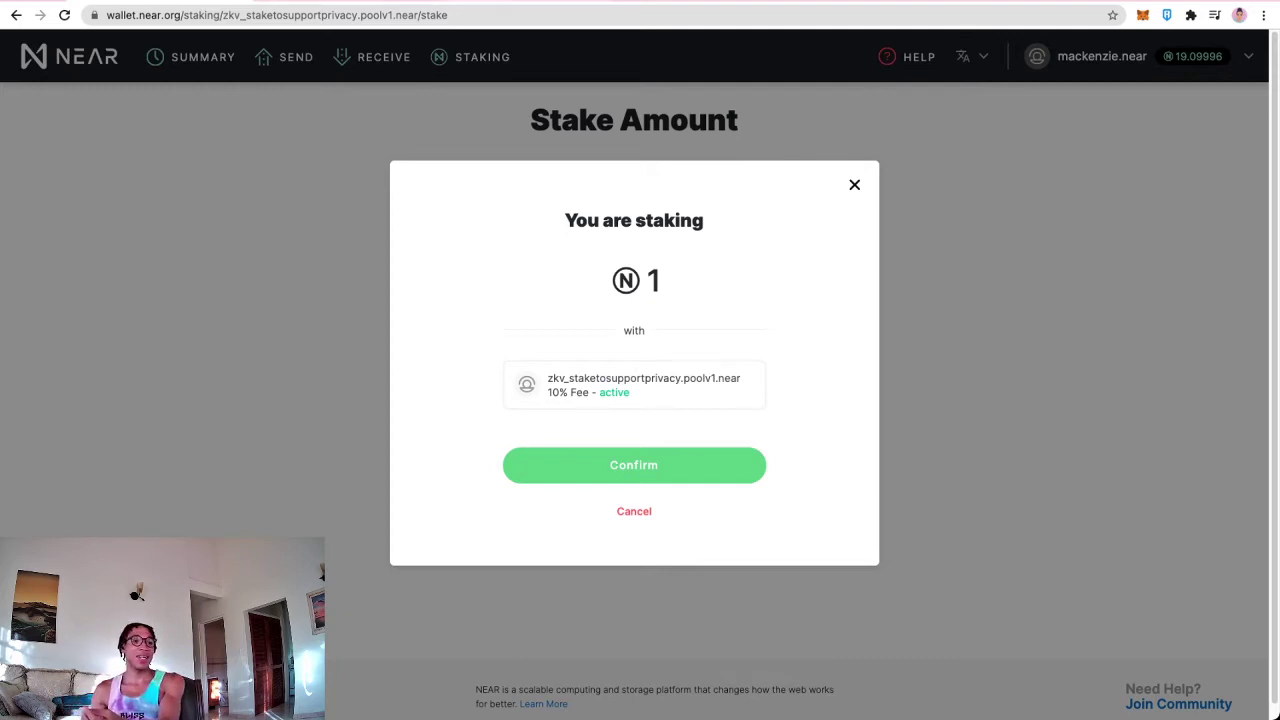
left_click(633, 465)
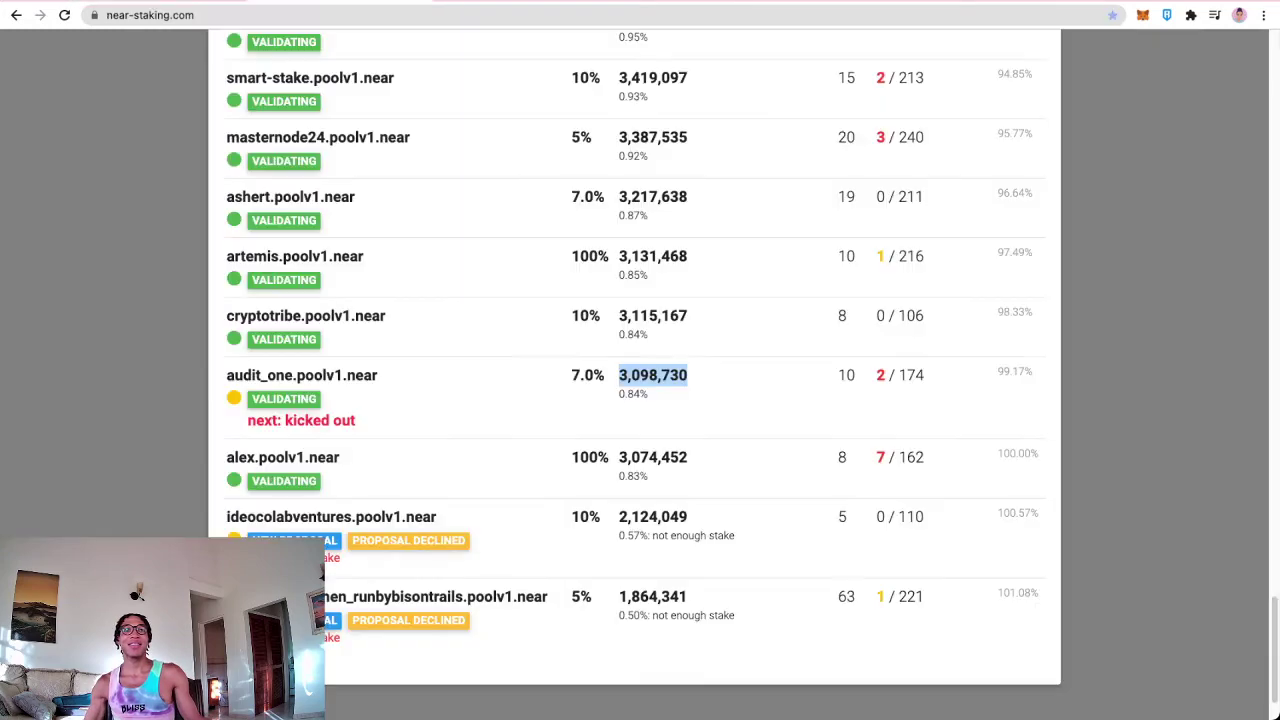
Step: Scroll the near-staking.com validator list back to the top
scroll(640, 380, "up", 10)
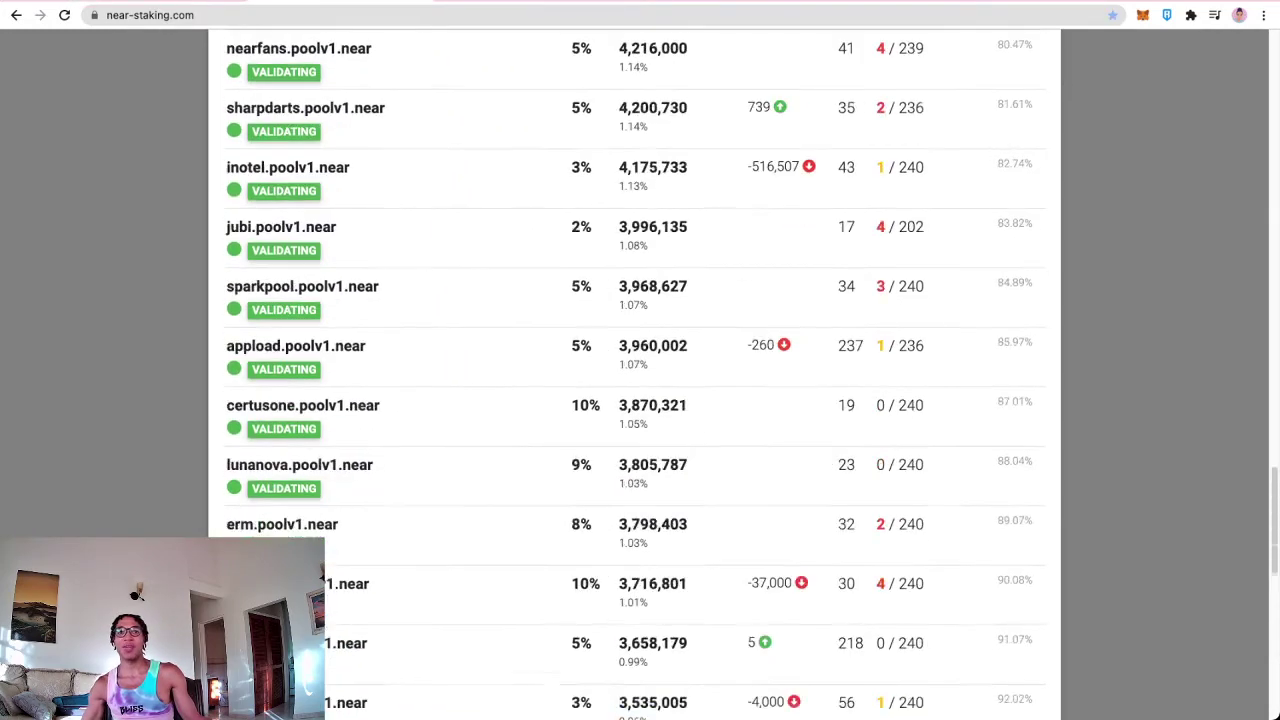
scroll(640, 380, "up", 10)
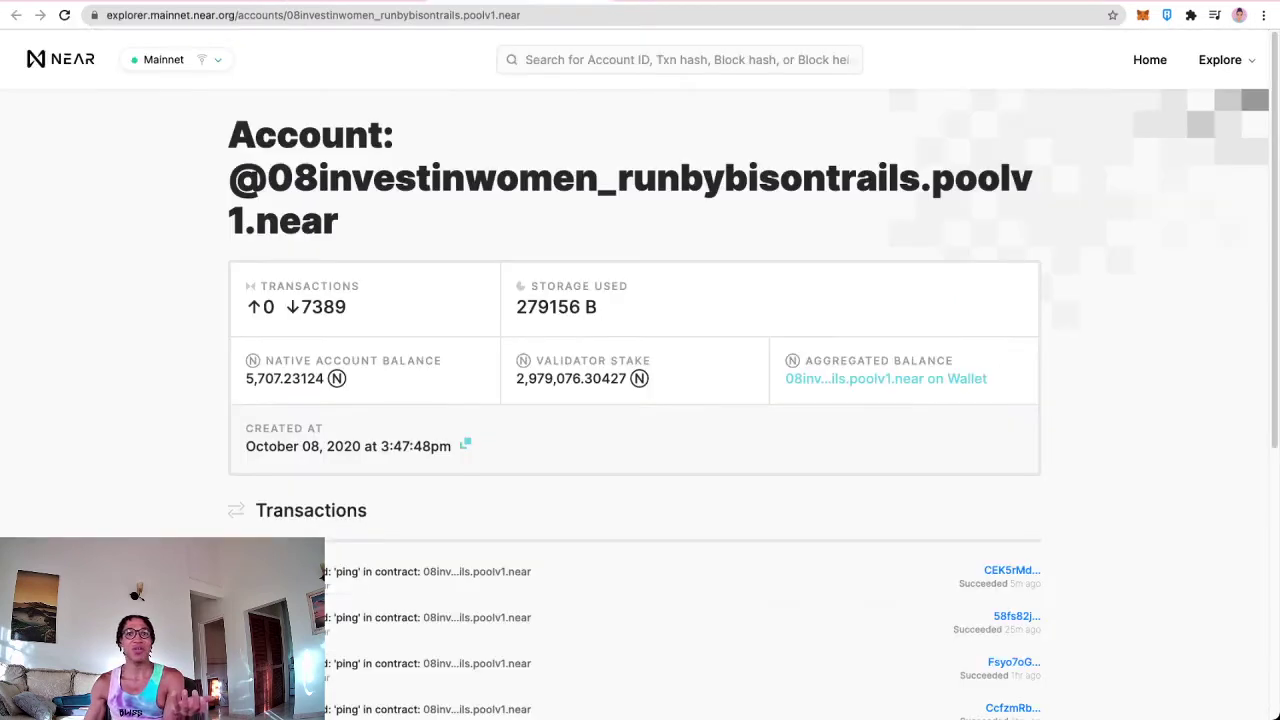
Step: Check the pool's 2,979,076 NEAR validator stake in Explorer, then return to the wallet's staking result
scroll(640, 372, "down", 1)
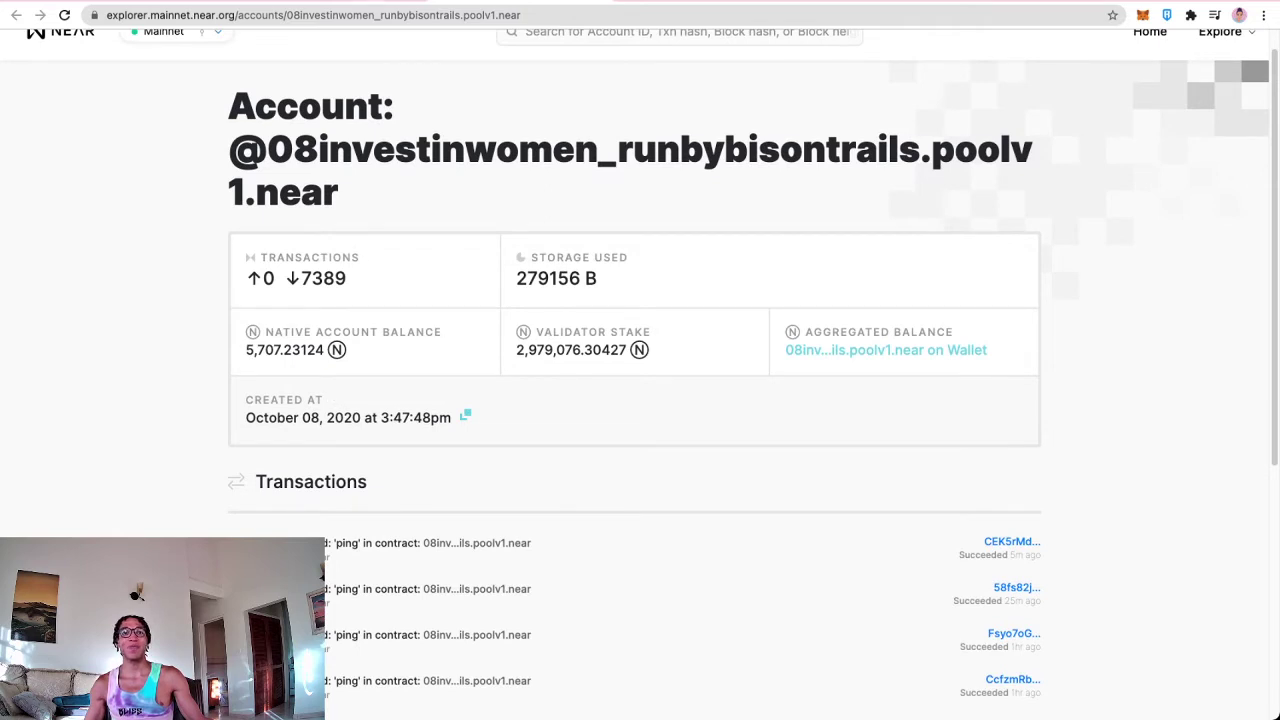
left_click(338, 2)
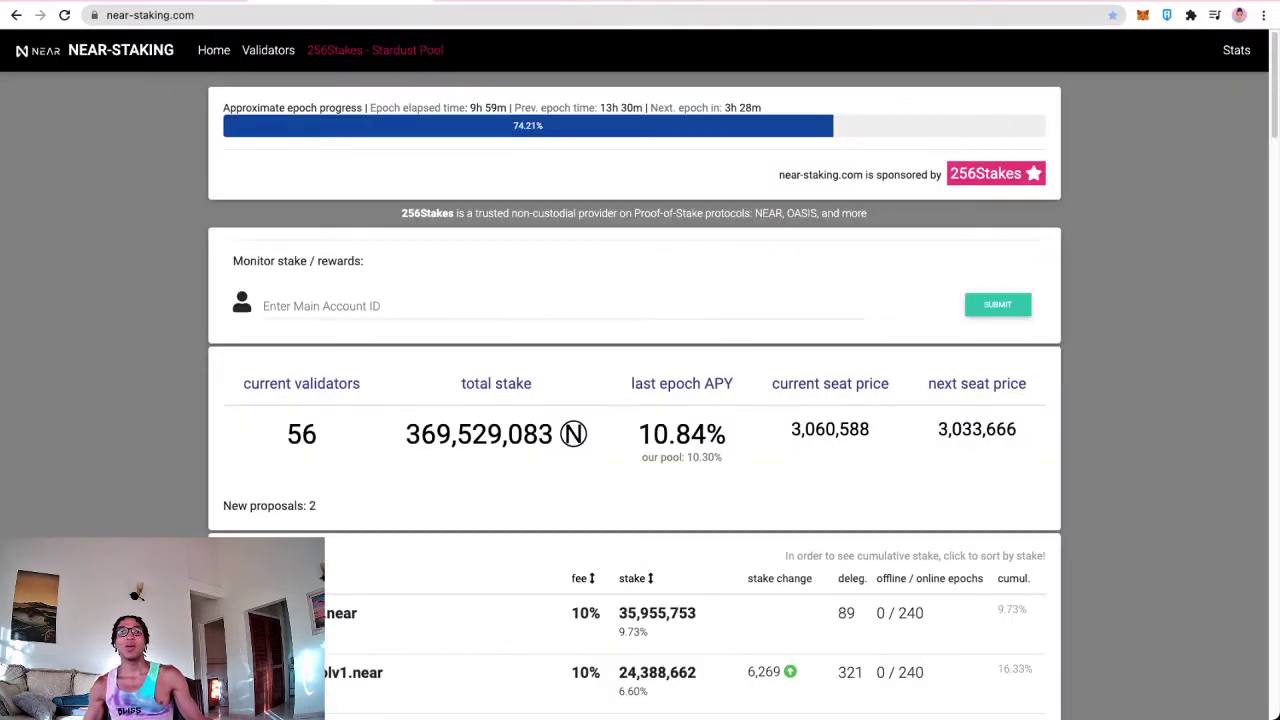
key("ctrl+Tab")
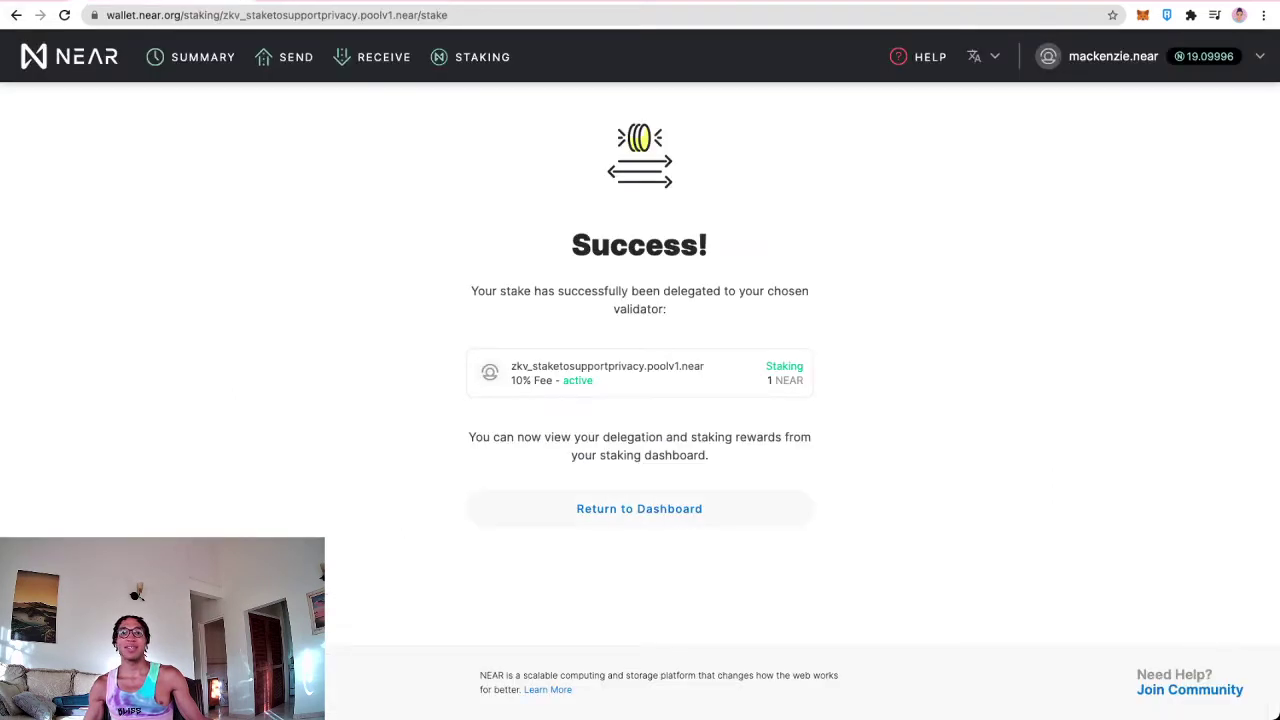
Step: Return to the staking dashboard, highlight 1 NEAR staked and 0 rewards, then switch to near-staking.com
left_click_drag(478, 291, 680, 291)
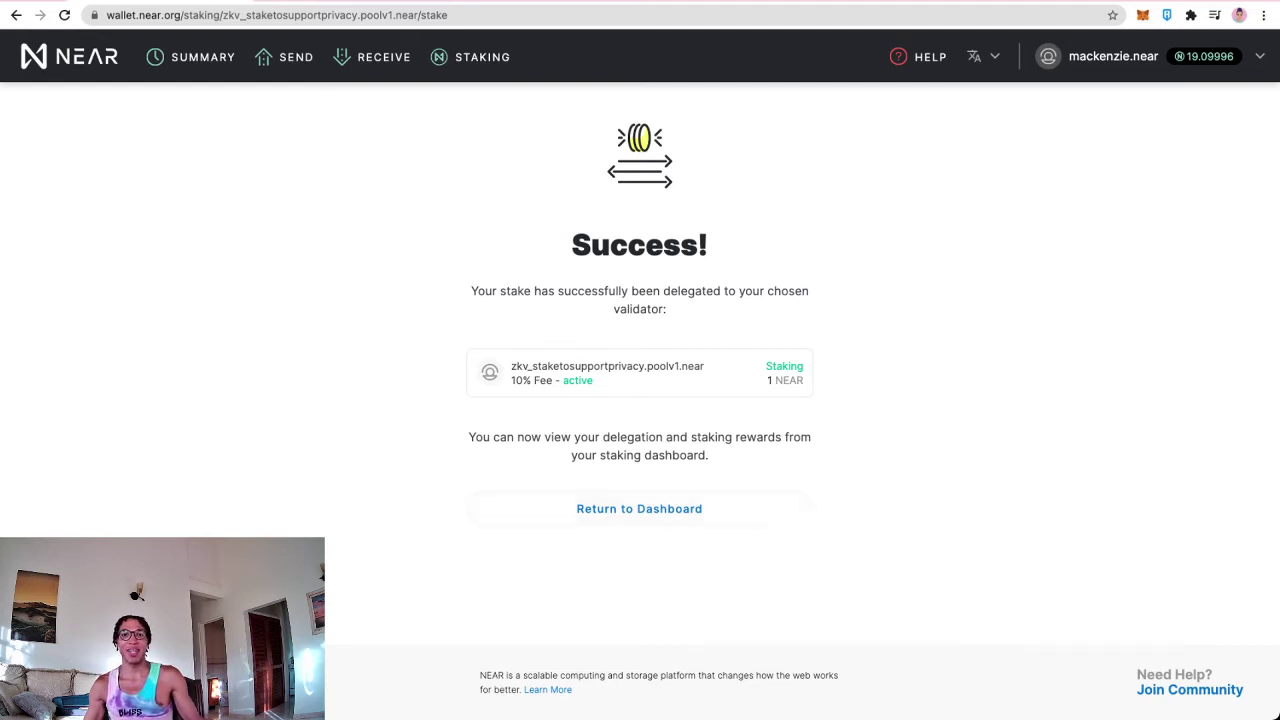
left_click(639, 508)
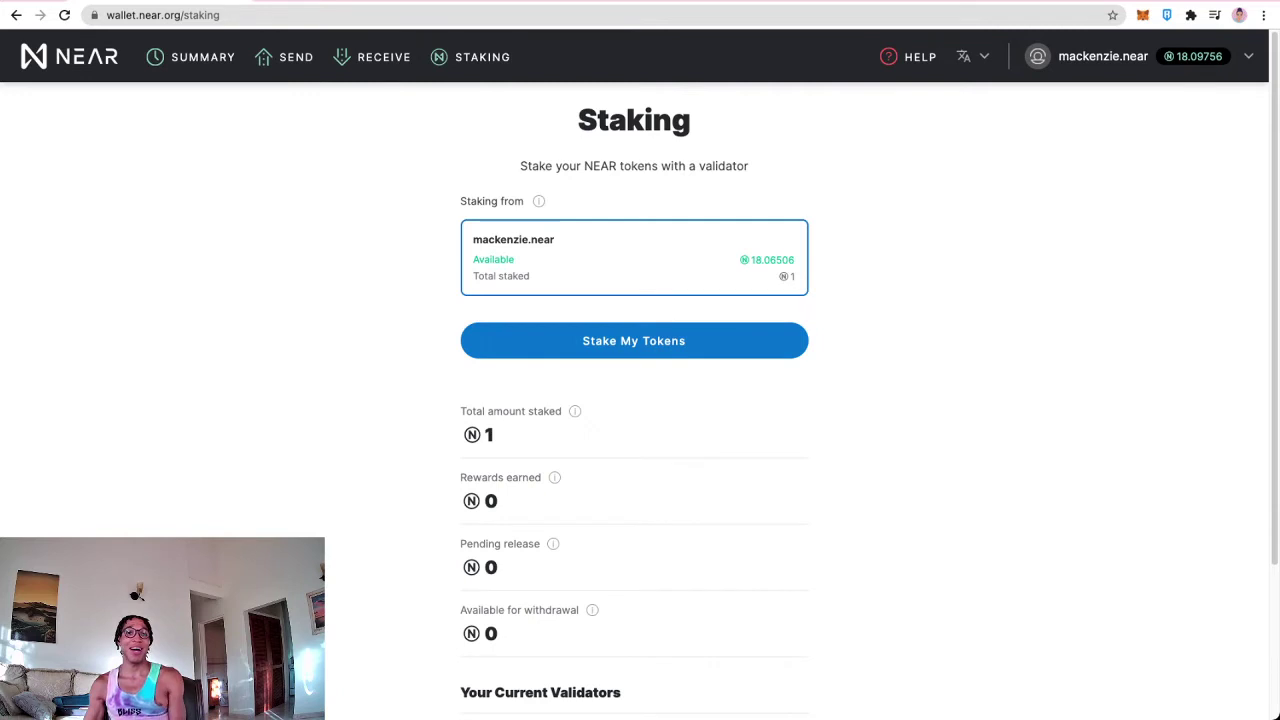
double_click(489, 434)
double_click(490, 501)
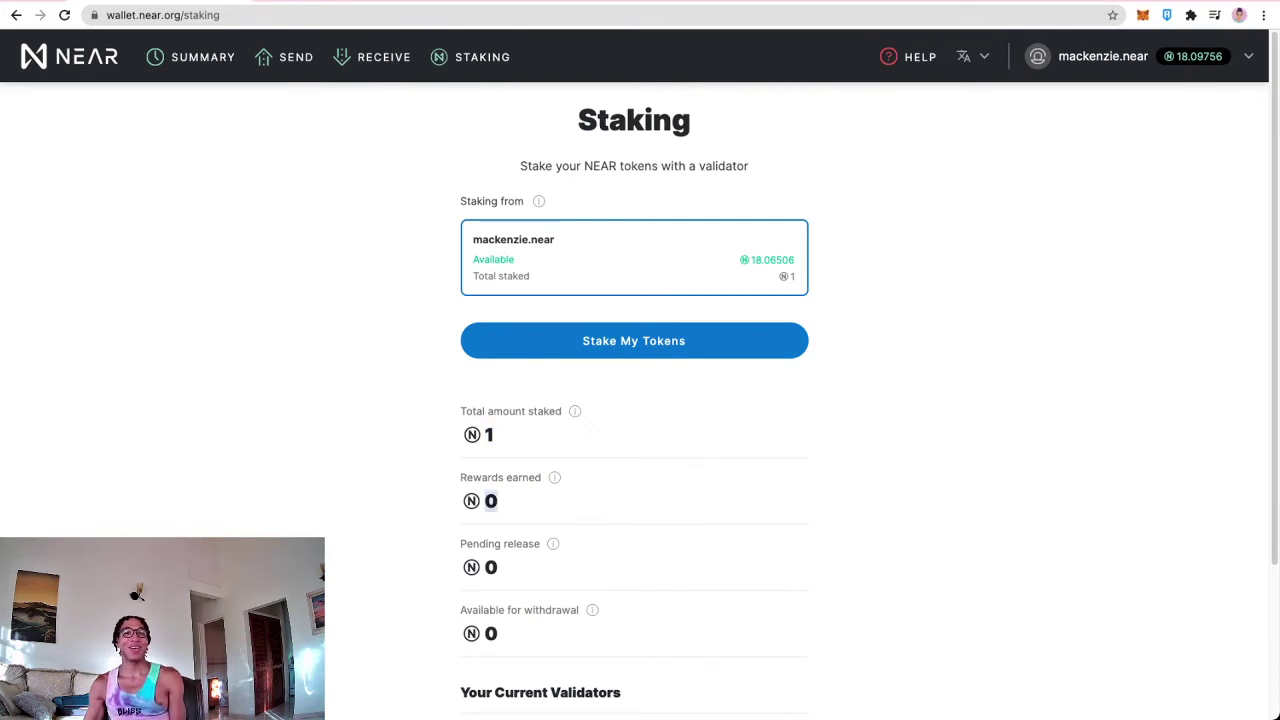
key("ctrl+Tab")
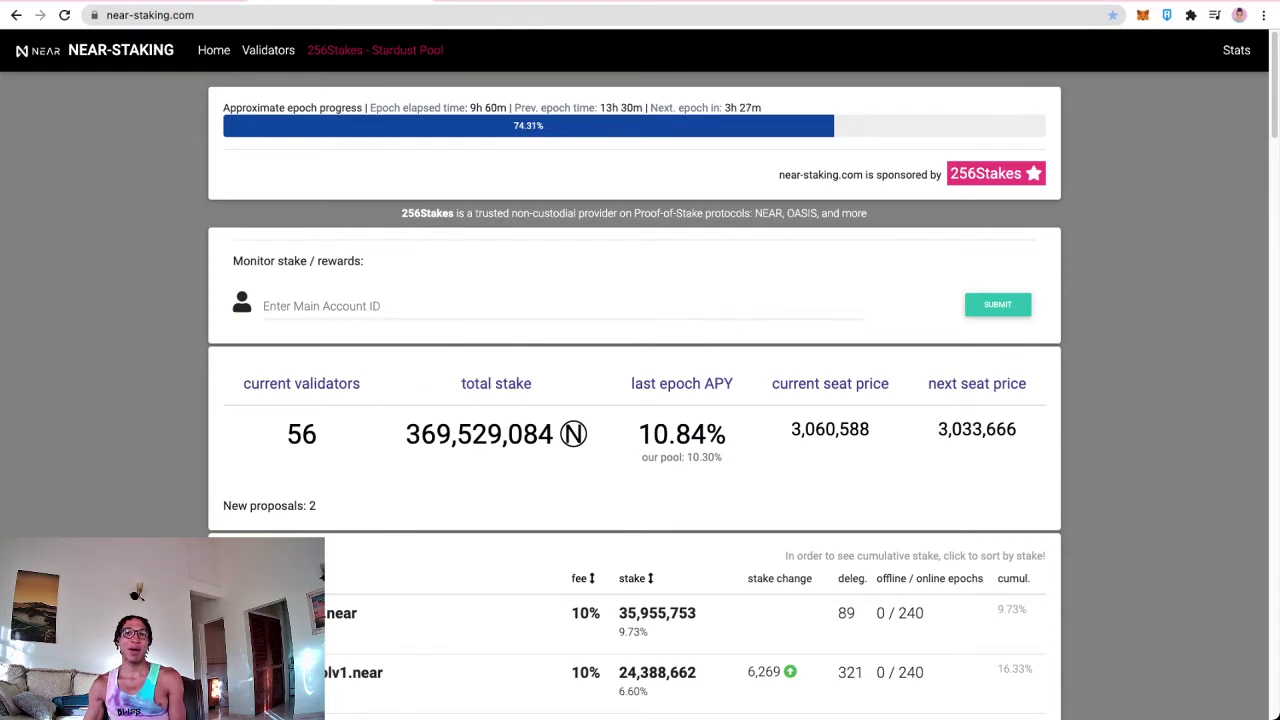
Step: Highlight epoch times, 56 current validators, audit_one's kicked-out warning and the 3,033,666 next seat price
left_click_drag(730, 107, 752, 107)
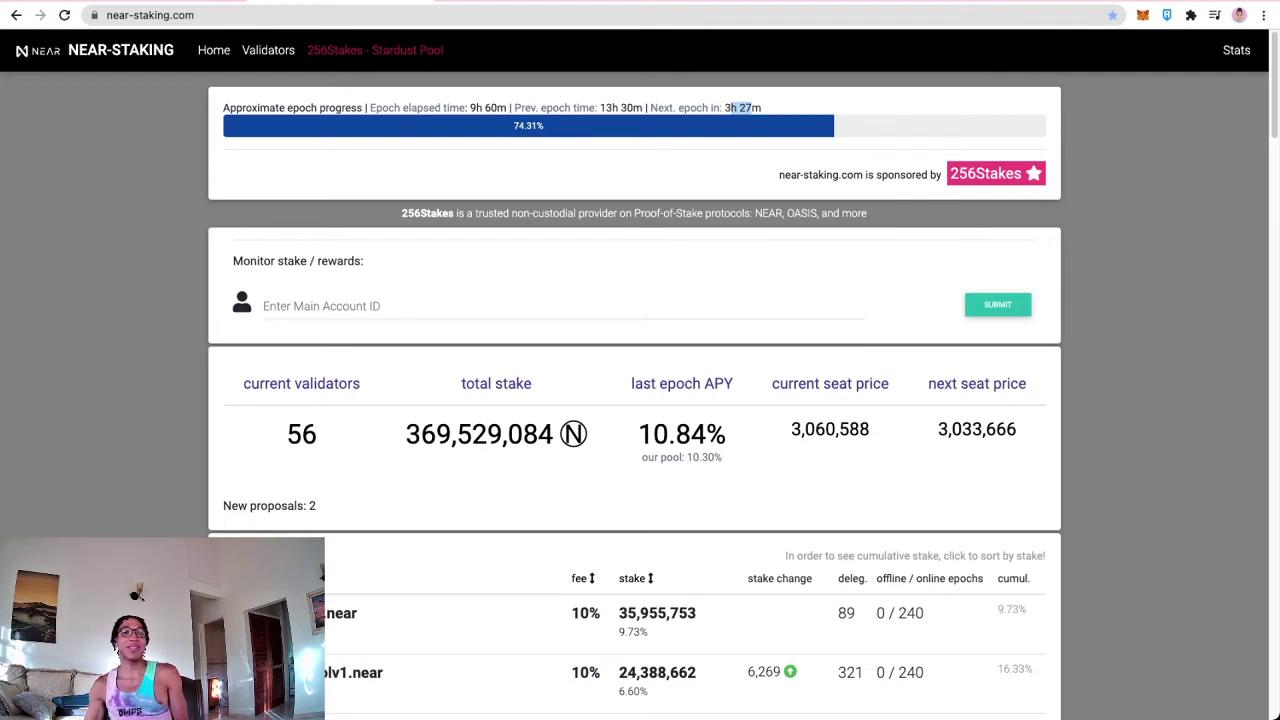
left_click_drag(287, 434, 317, 434)
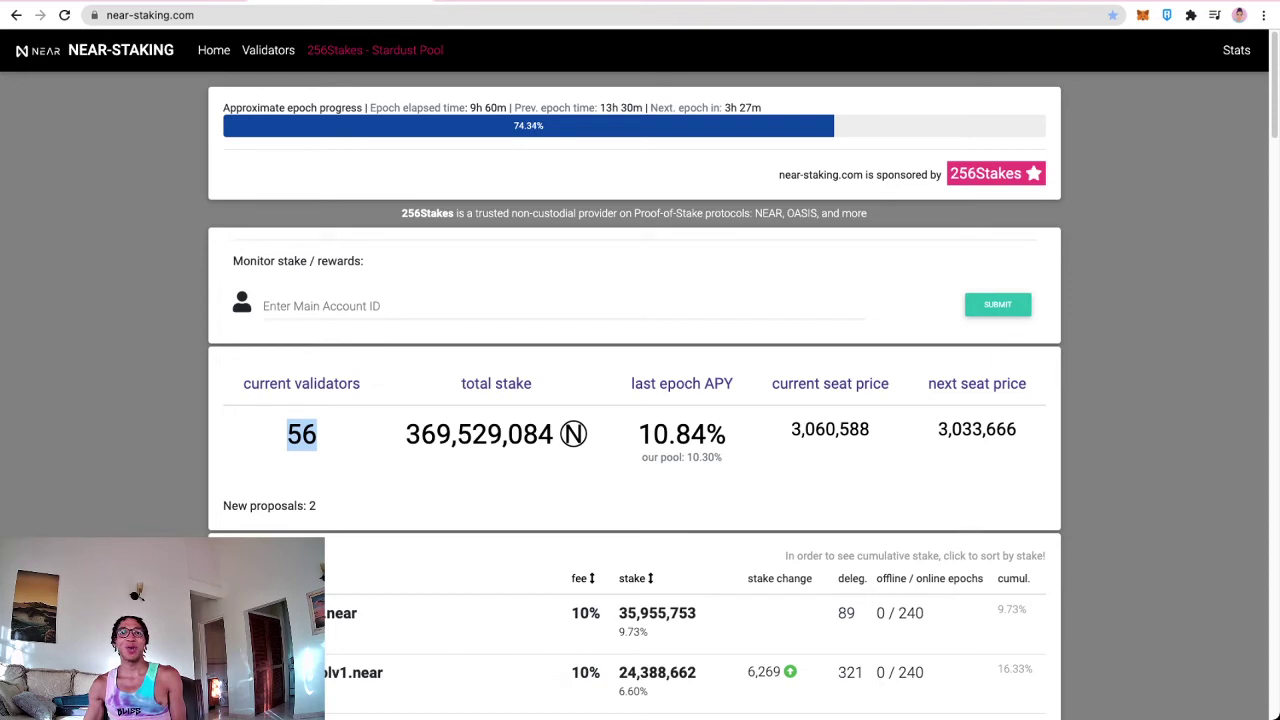
left_click_drag(600, 107, 642, 107)
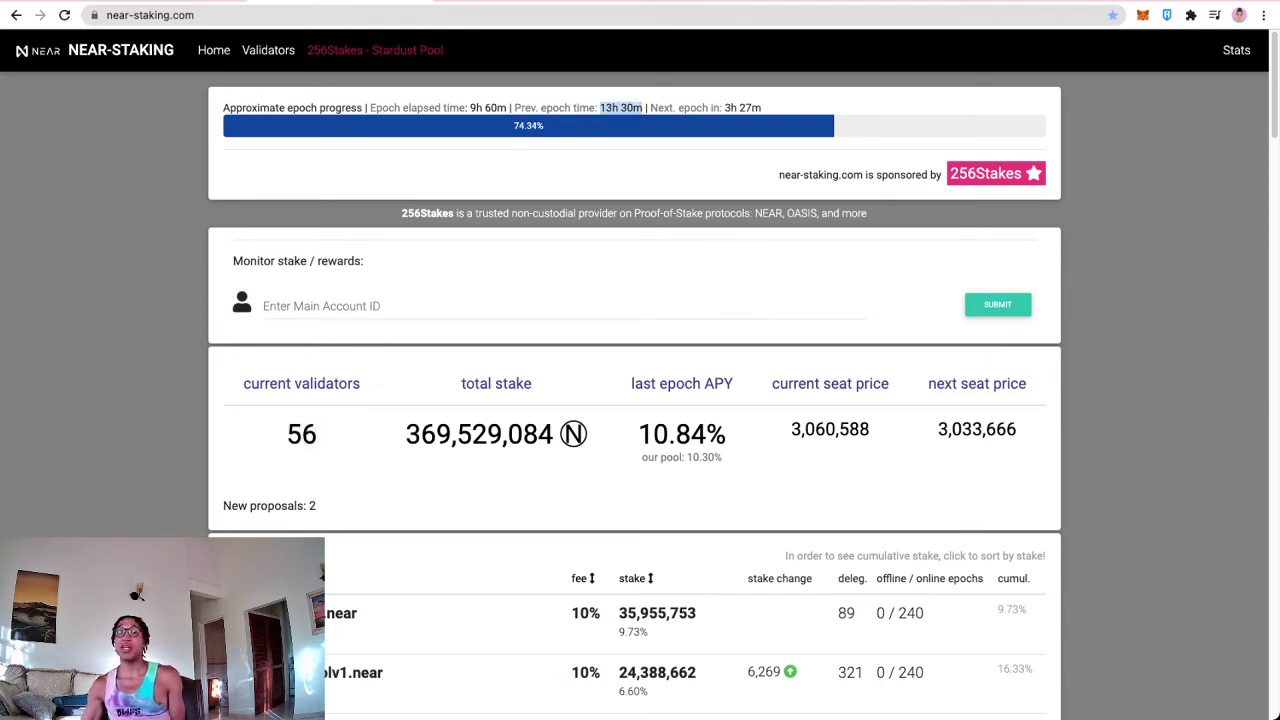
scroll(640, 400, "down", 20)
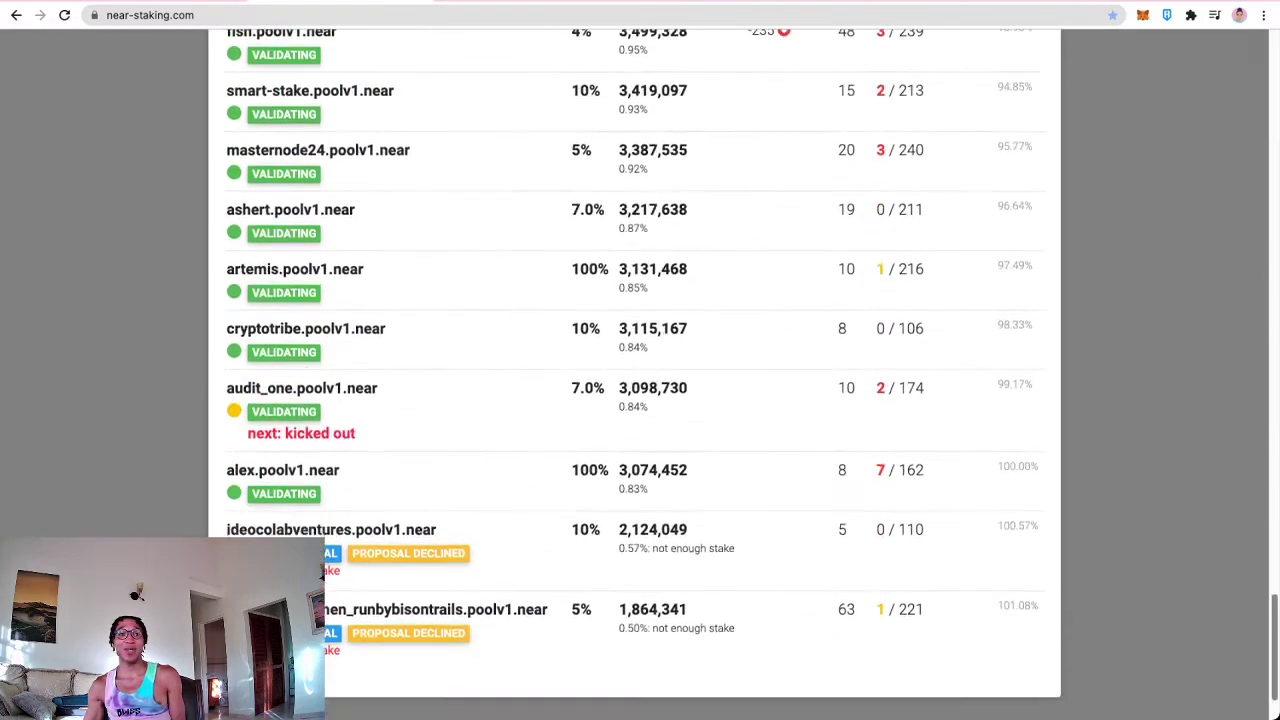
left_click_drag(247, 327, 355, 327)
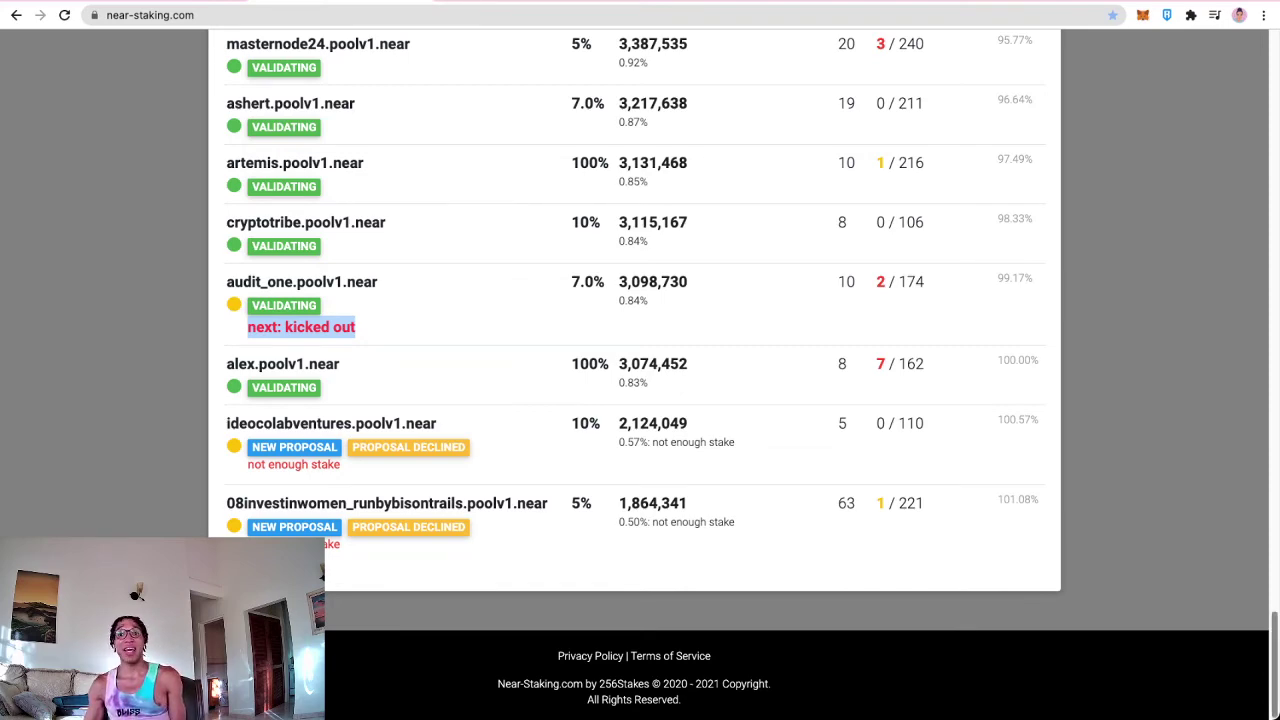
scroll(640, 400, "up", 20)
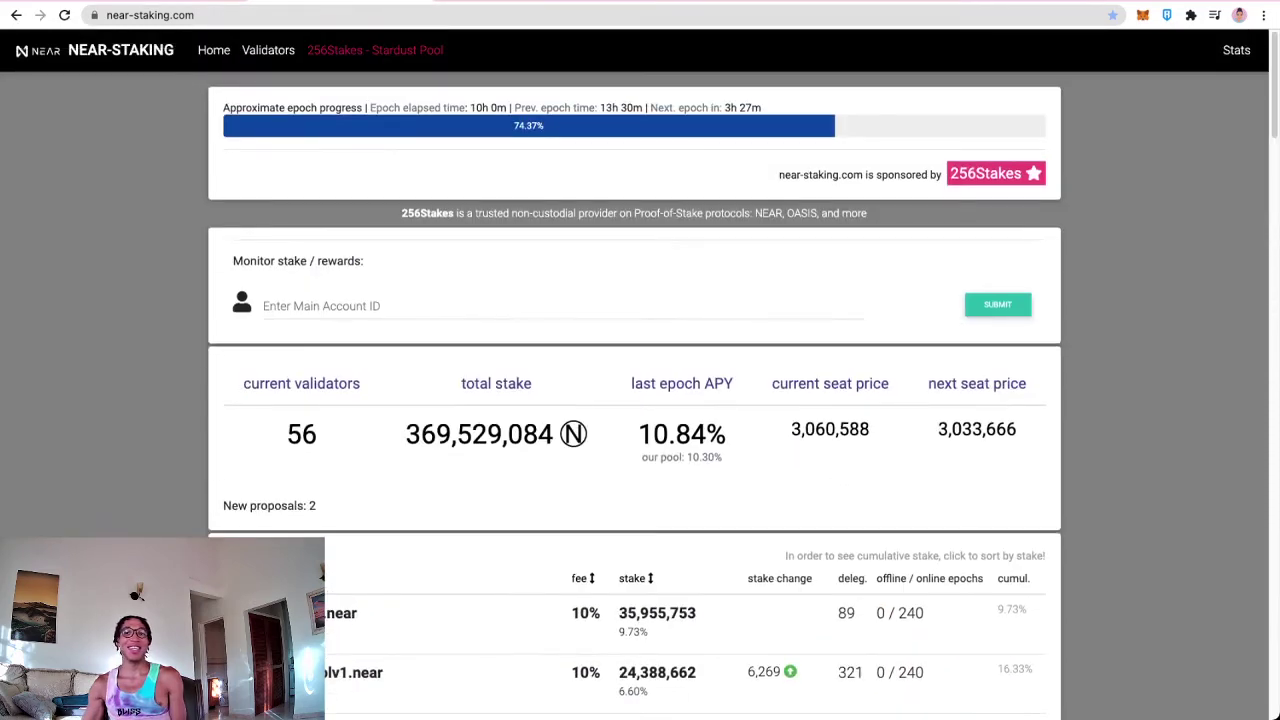
double_click(976, 429)
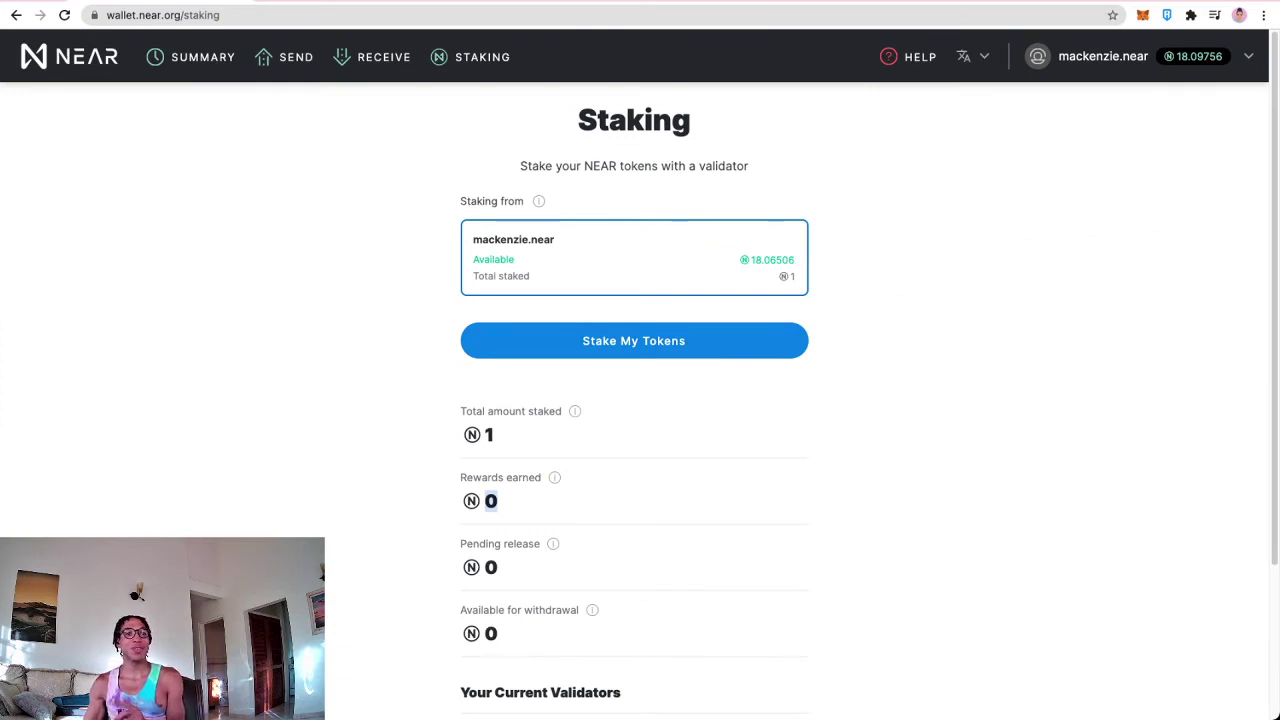
Step: Open Stake My Tokens, scroll the Select a Validator list, then return to near-staking.com
scroll(640, 400, "down", 1)
scroll(634, 400, "up", 1)
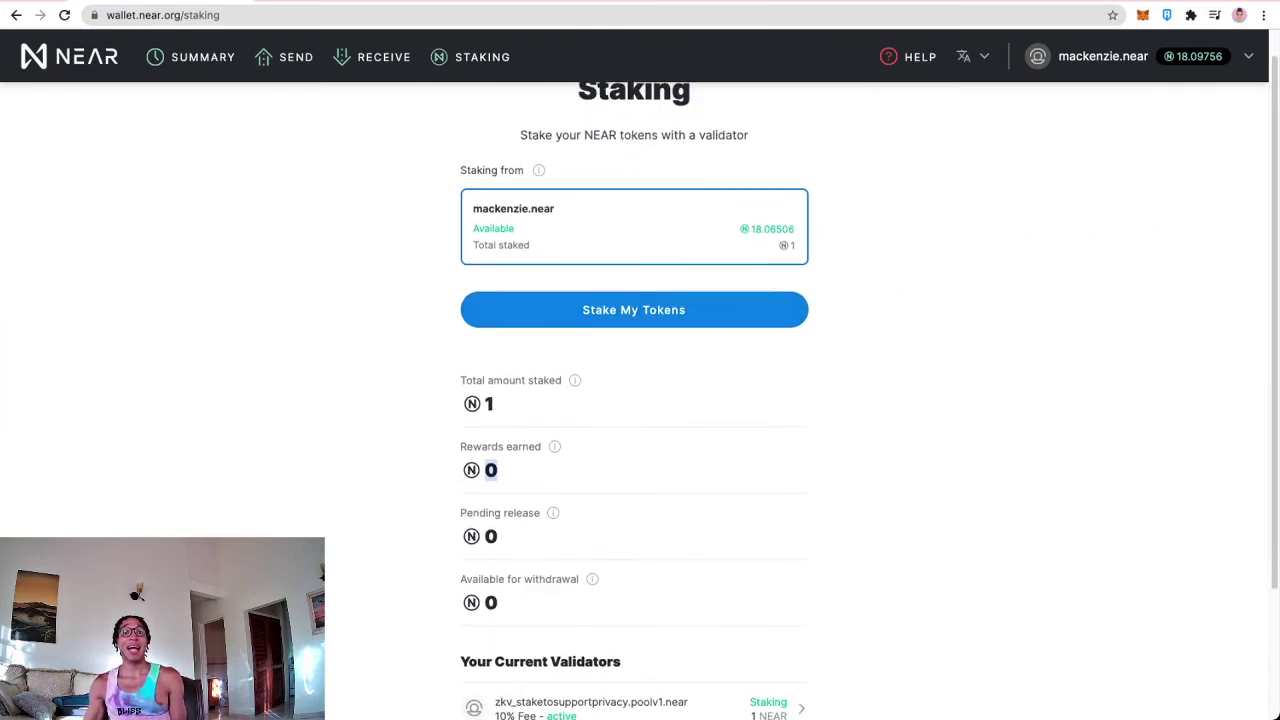
left_click(634, 319)
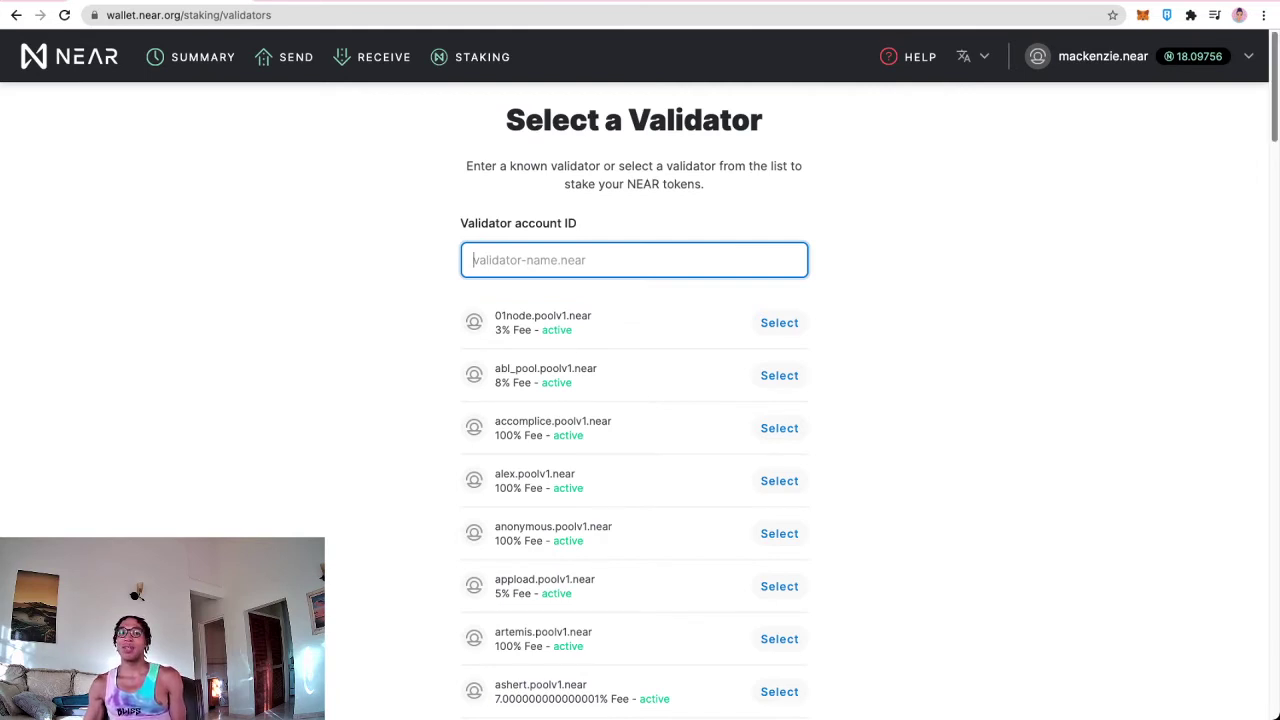
scroll(640, 400, "down", 2)
scroll(640, 400, "down", 2)
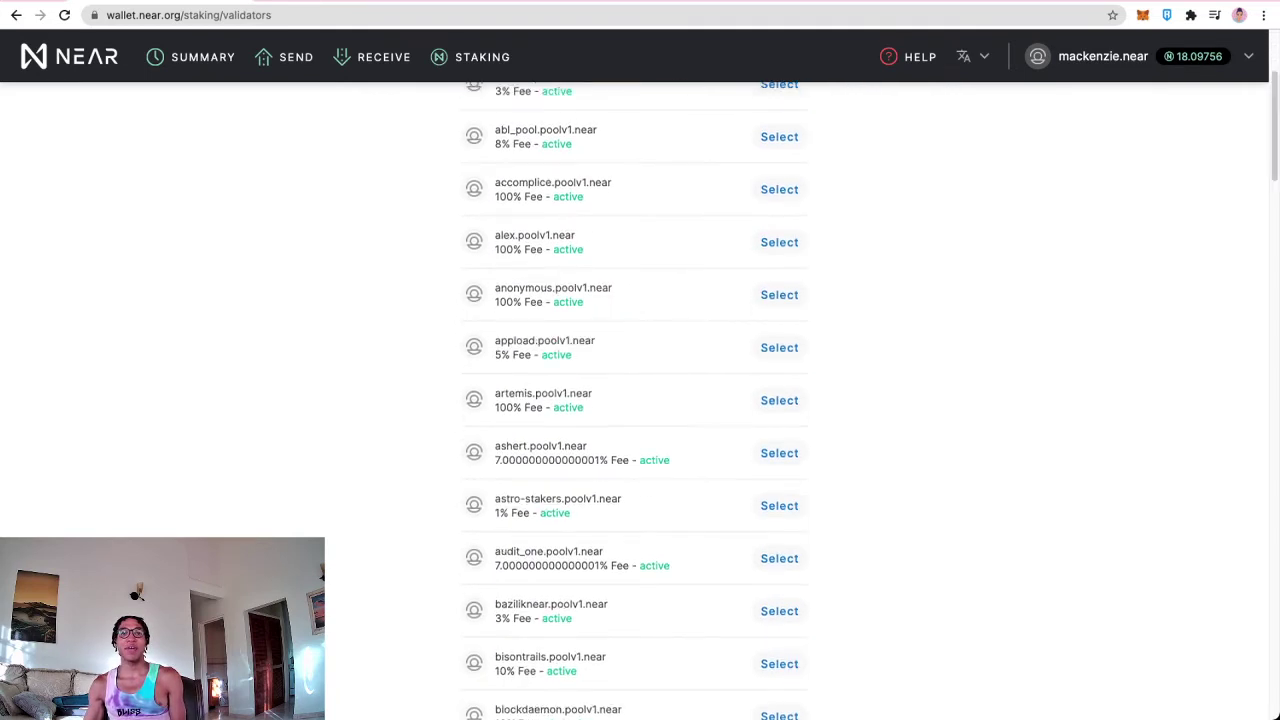
left_click(370, 2)
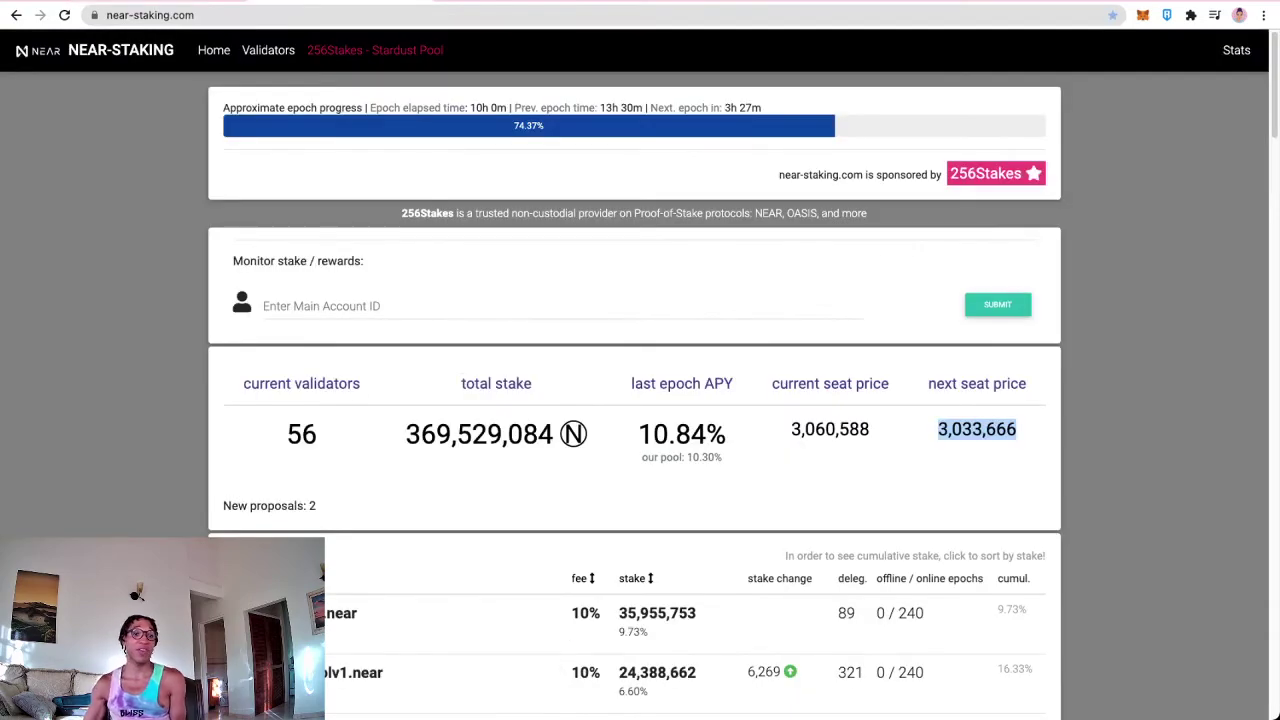
Step: Highlight the cumulative-stake warning, the top validators down to zavodil.poolv1.near, and the decentralization advice
scroll(640, 400, "down", 4)
scroll(640, 400, "down", 5)
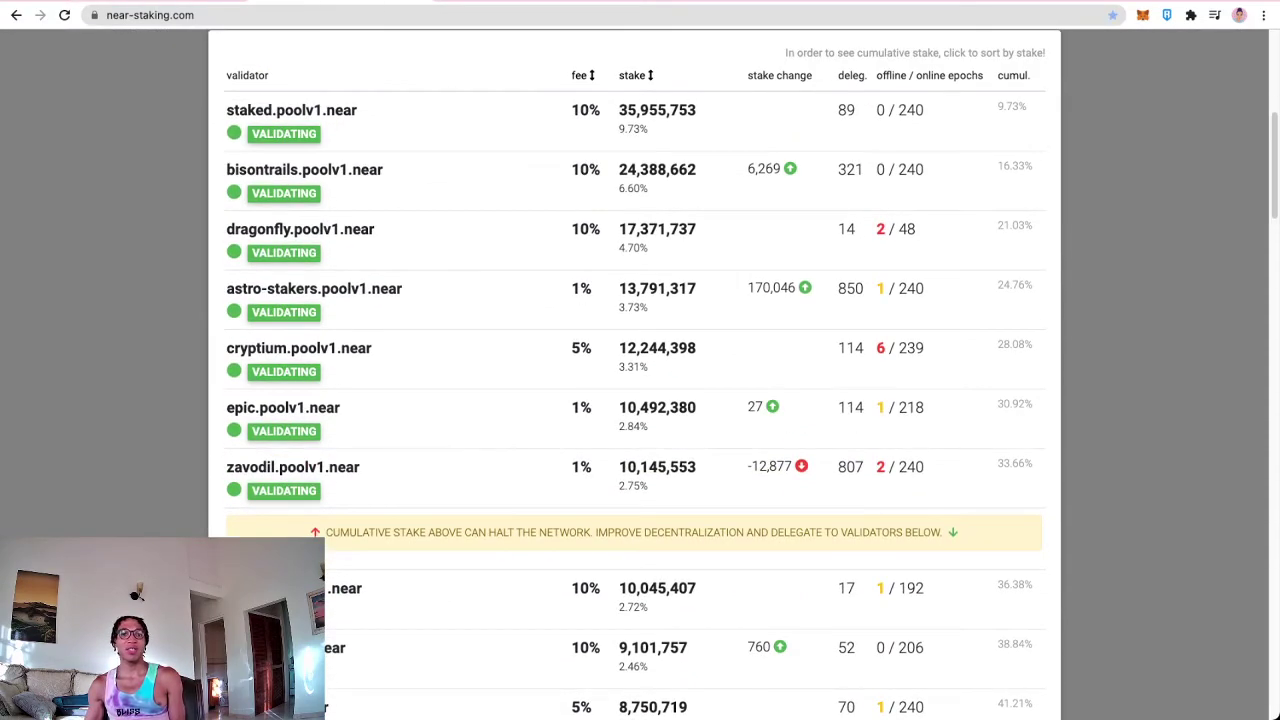
left_click_drag(328, 532, 578, 532)
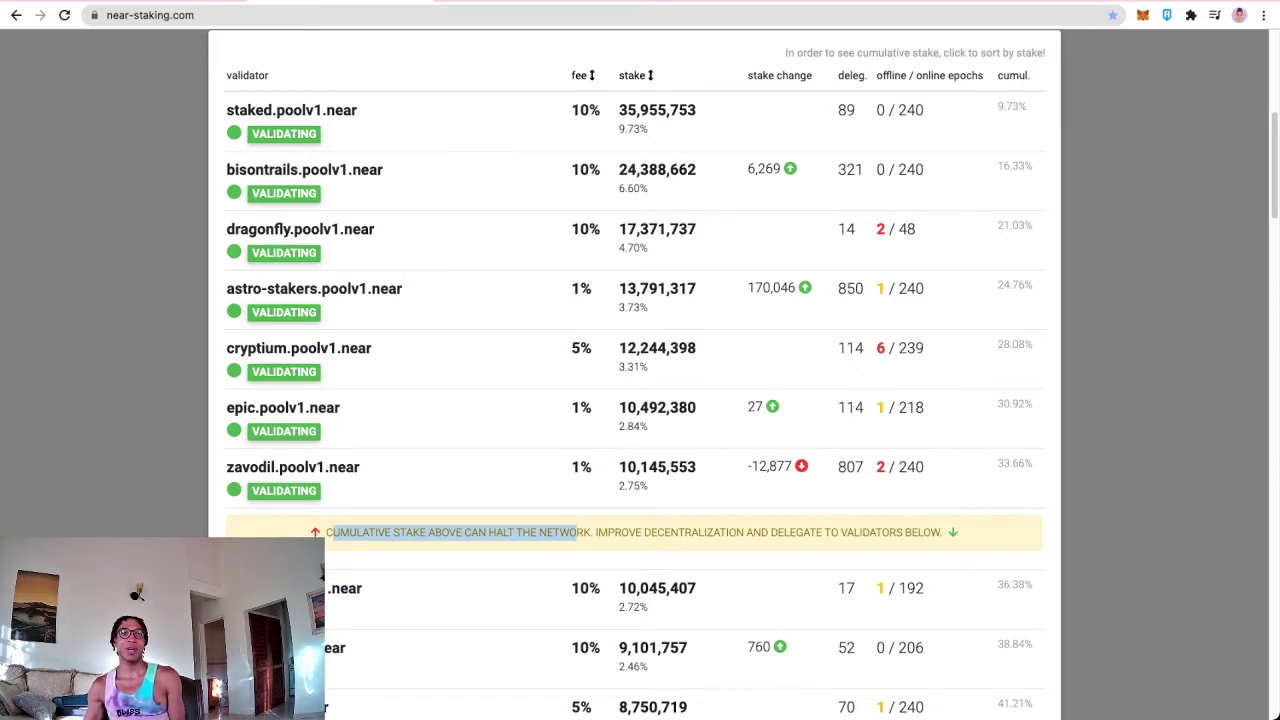
left_click_drag(232, 75, 360, 467)
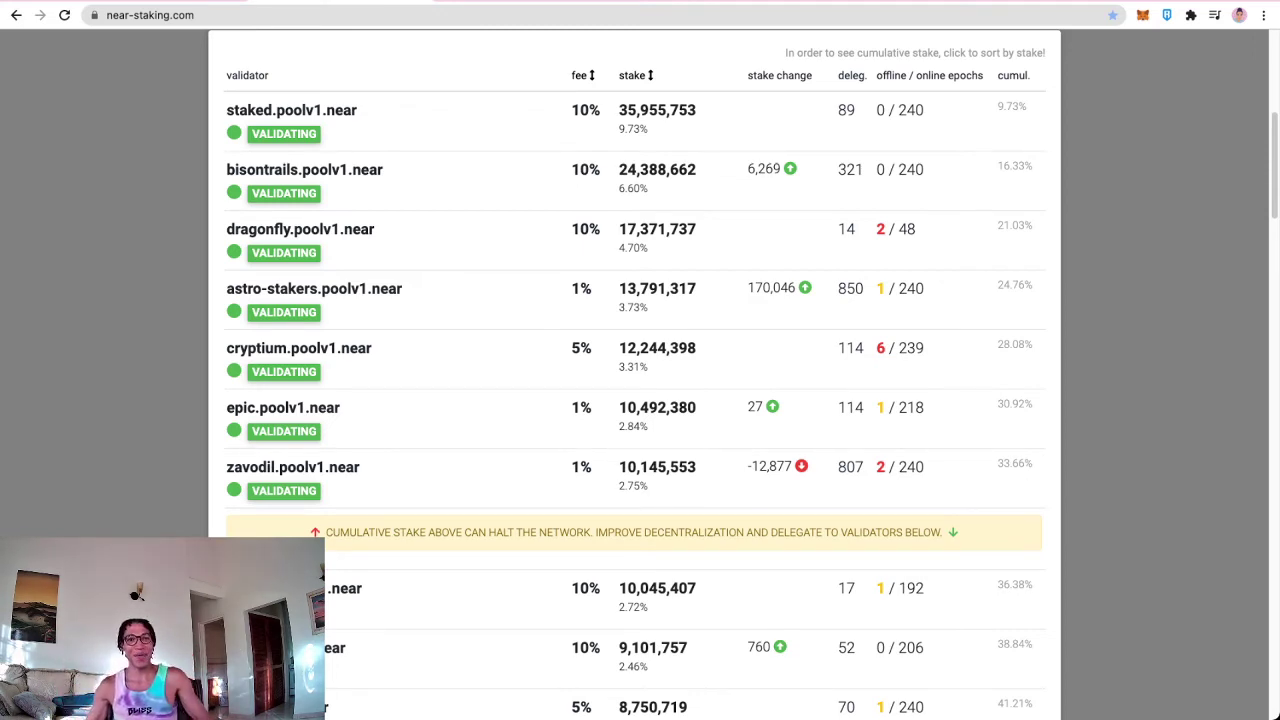
left_click_drag(596, 532, 838, 532)
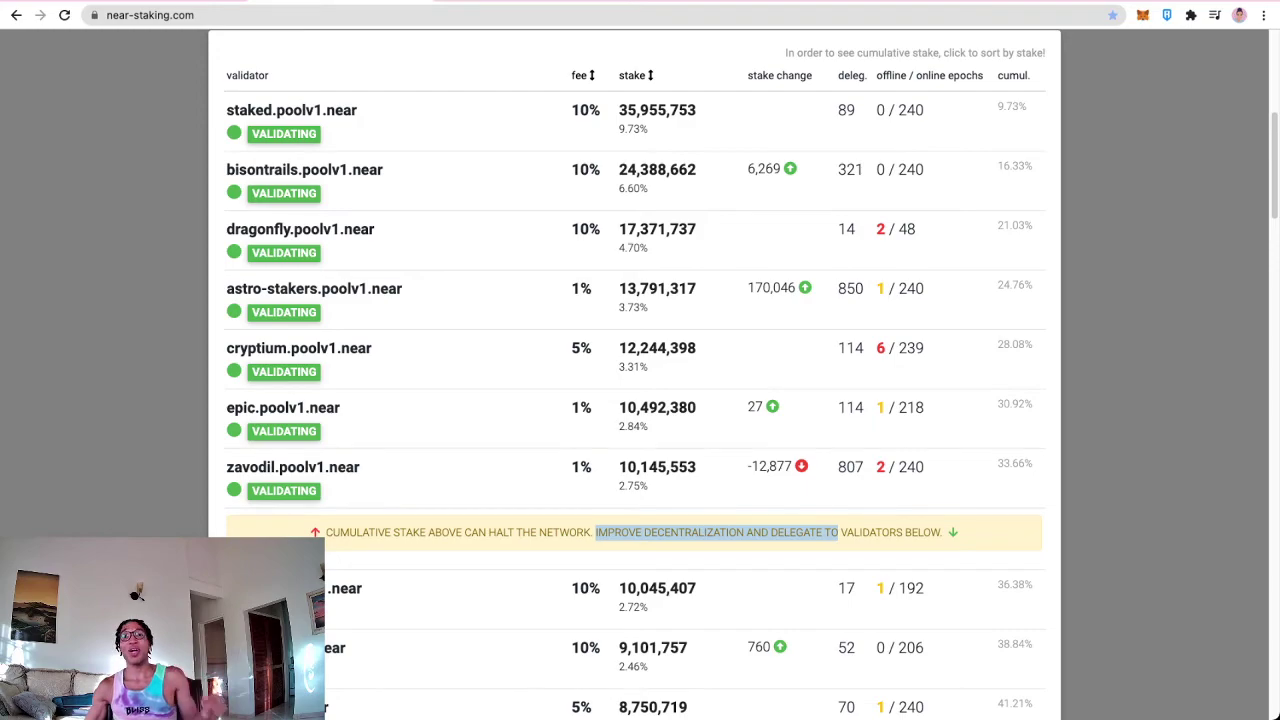
Step: Scroll to the last validator staking 1,864,341, then back up to zkv_staketosupportprivacy.poolv1.near
scroll(640, 375, "down", 15)
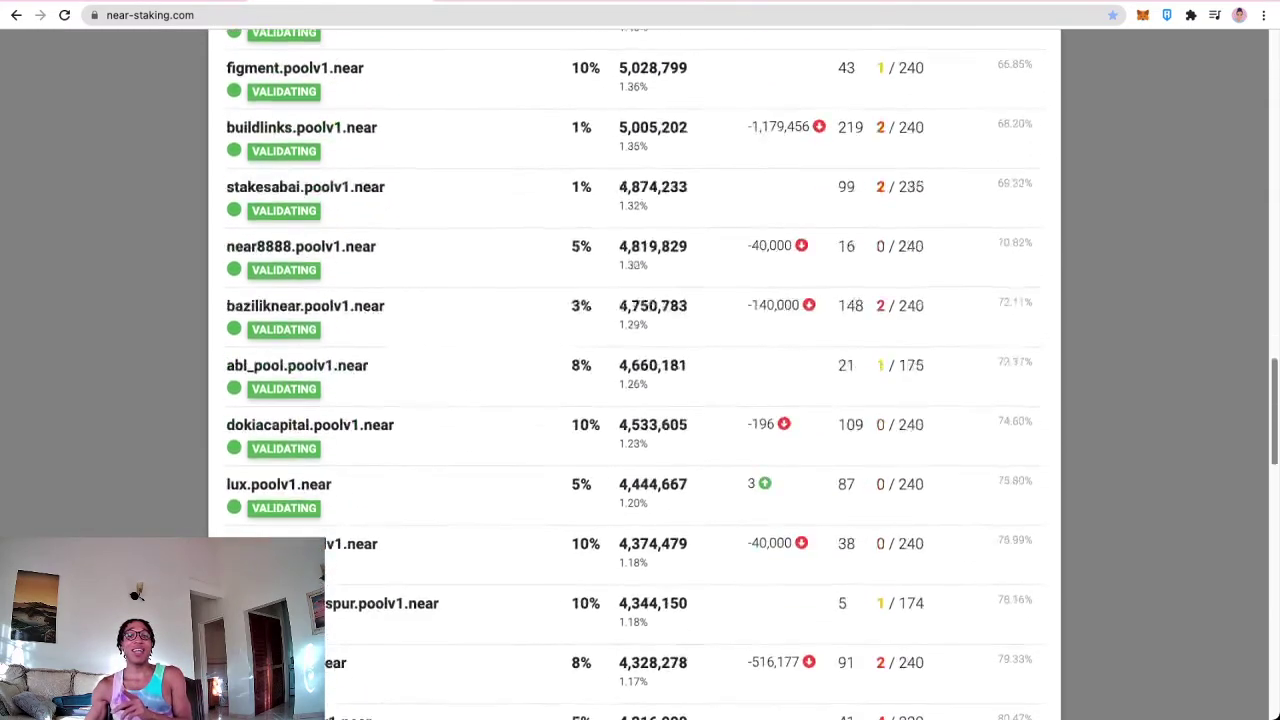
scroll(640, 375, "down", 5)
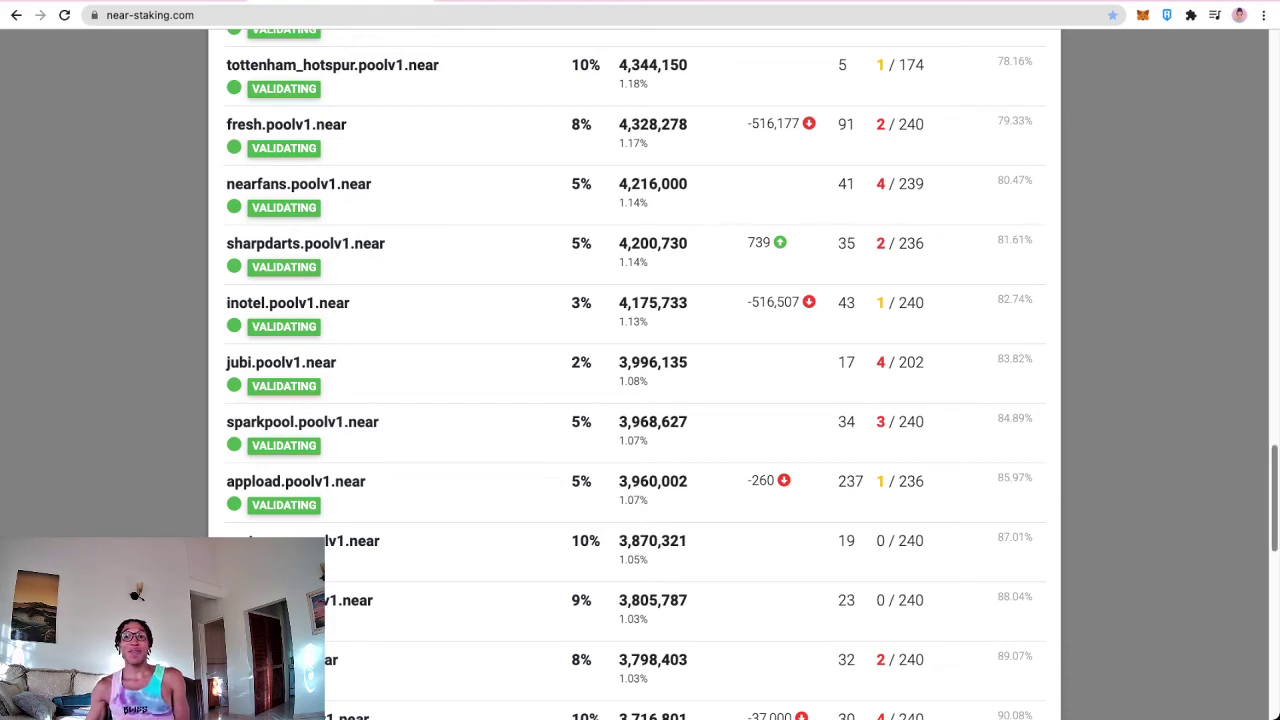
scroll(640, 375, "down", 10)
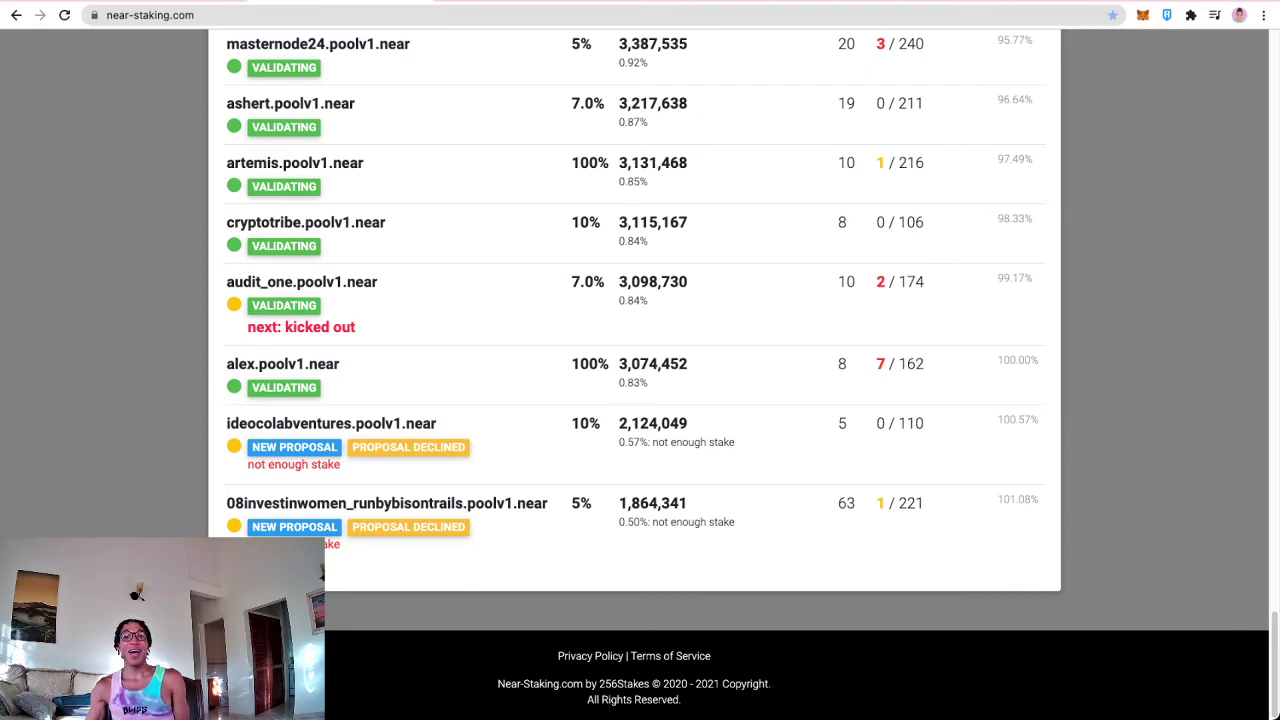
left_click_drag(619, 503, 687, 503)
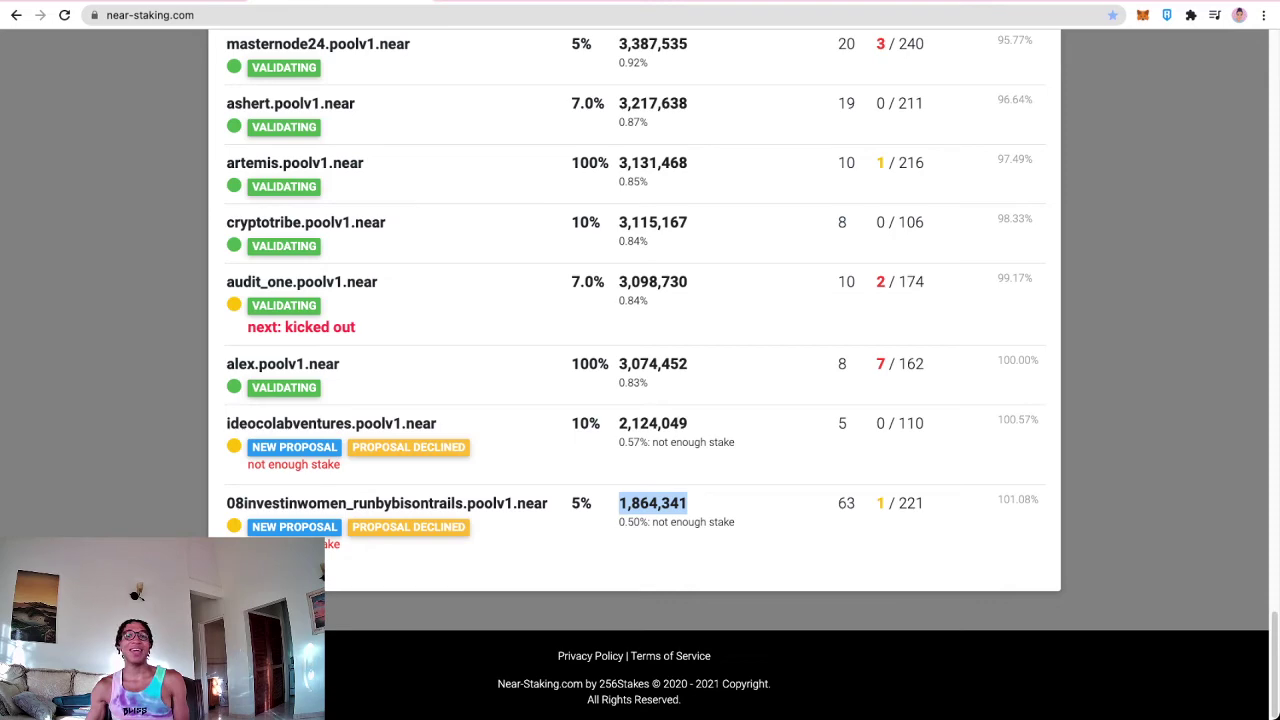
left_click(687, 503)
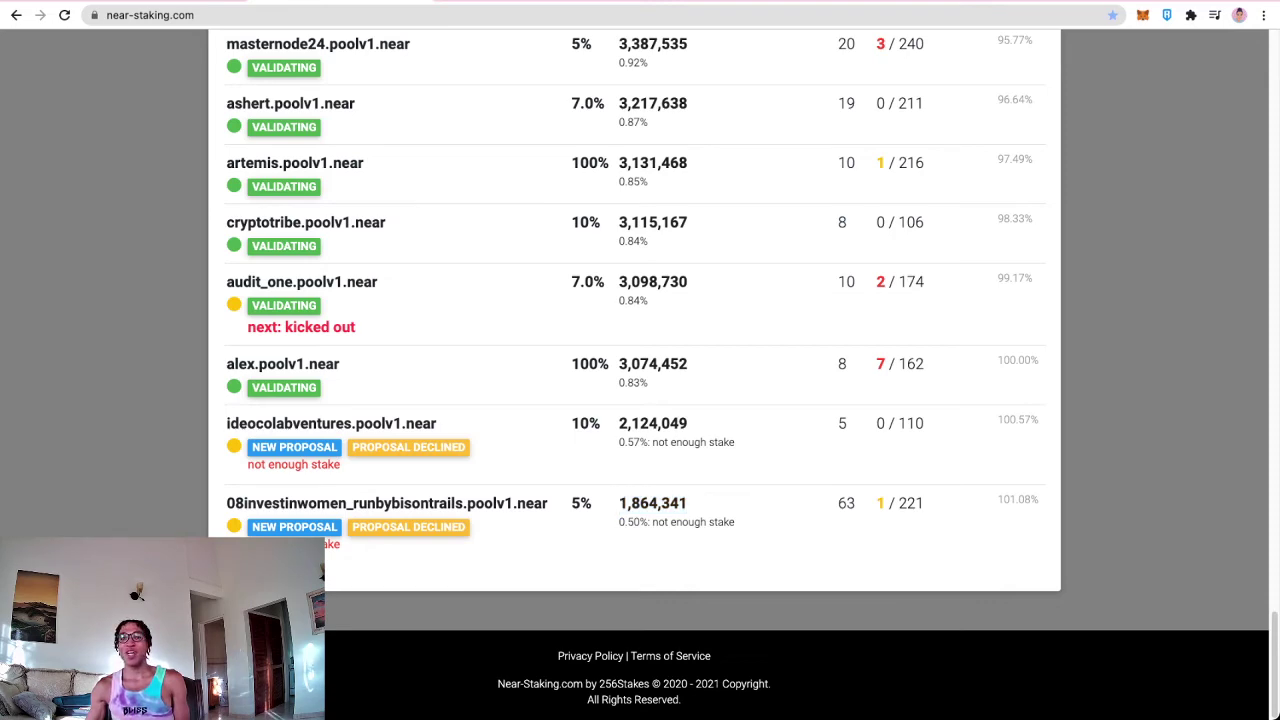
scroll(640, 370, "up", 6)
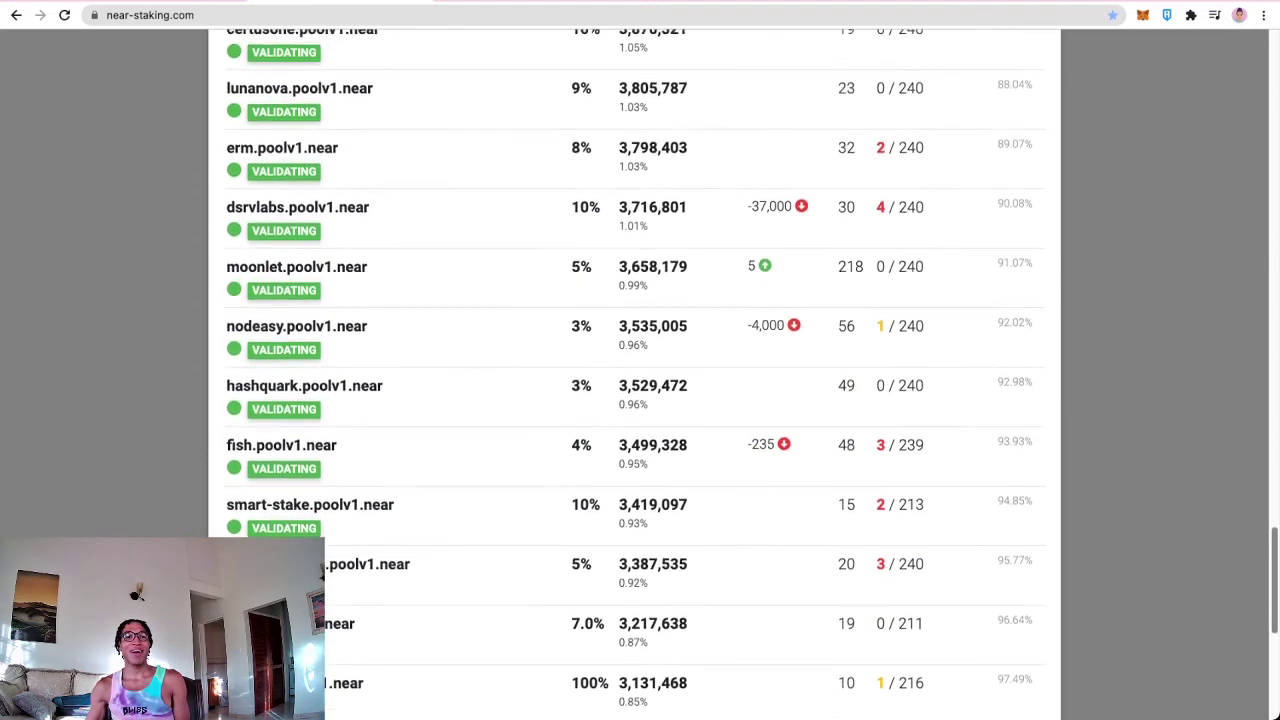
scroll(322, 572, "up", 10)
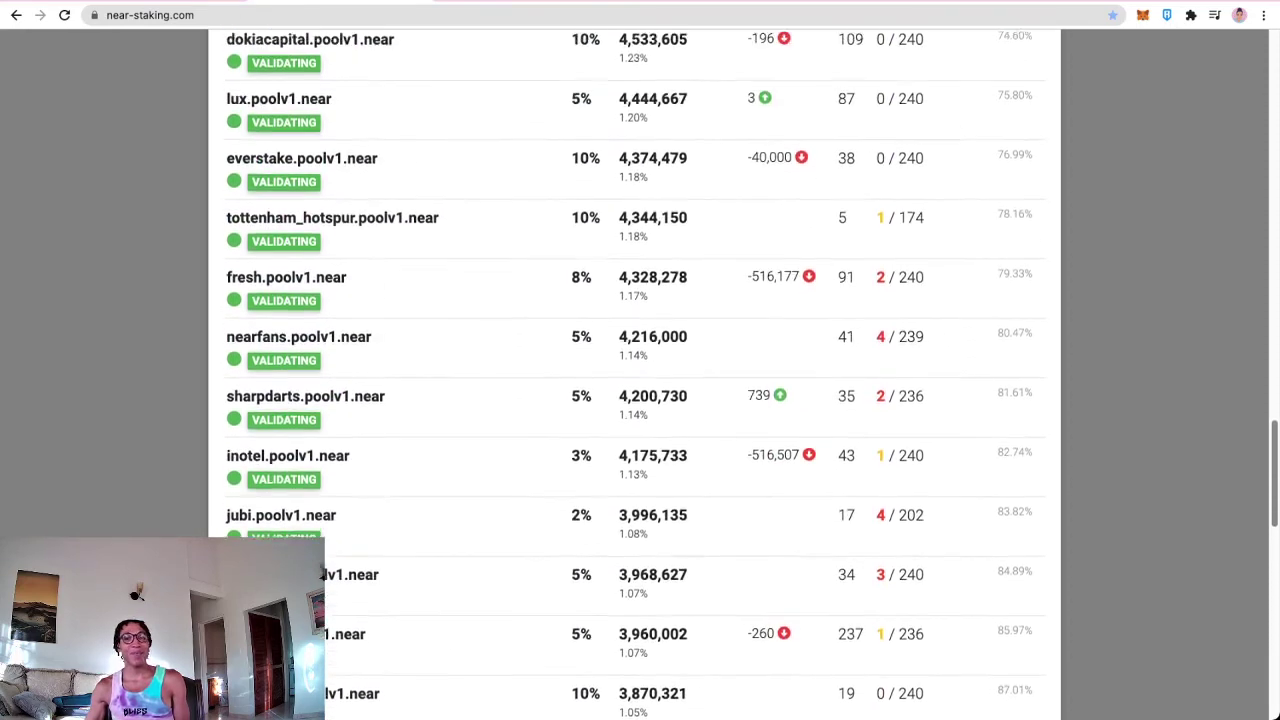
scroll(322, 574, "up", 3)
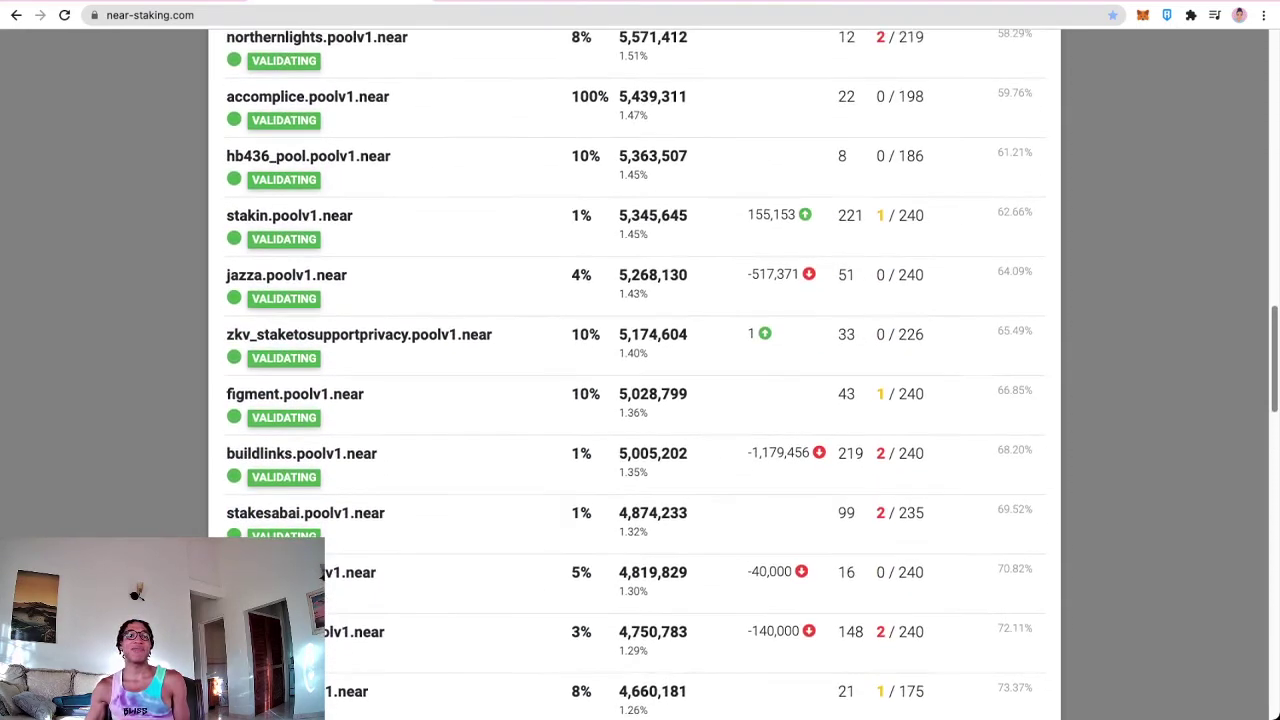
scroll(322, 574, "up", 3)
scroll(322, 574, "down", 3)
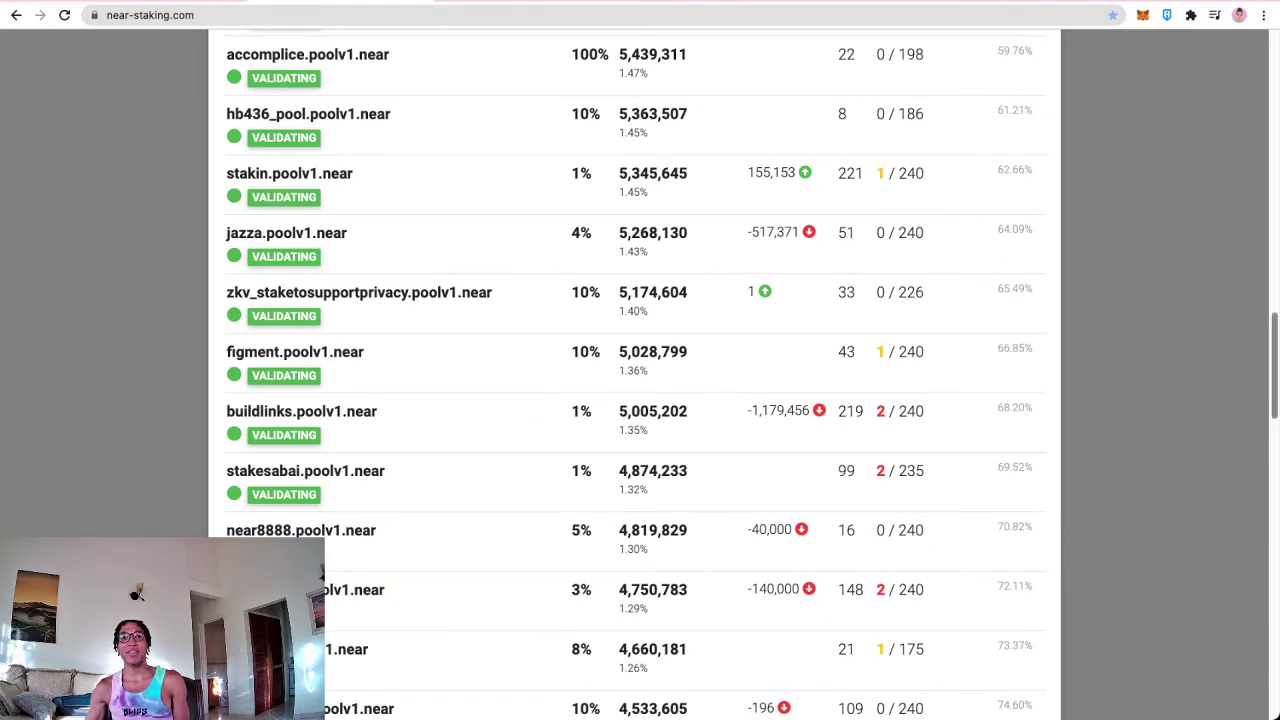
scroll(640, 370, "up", 4)
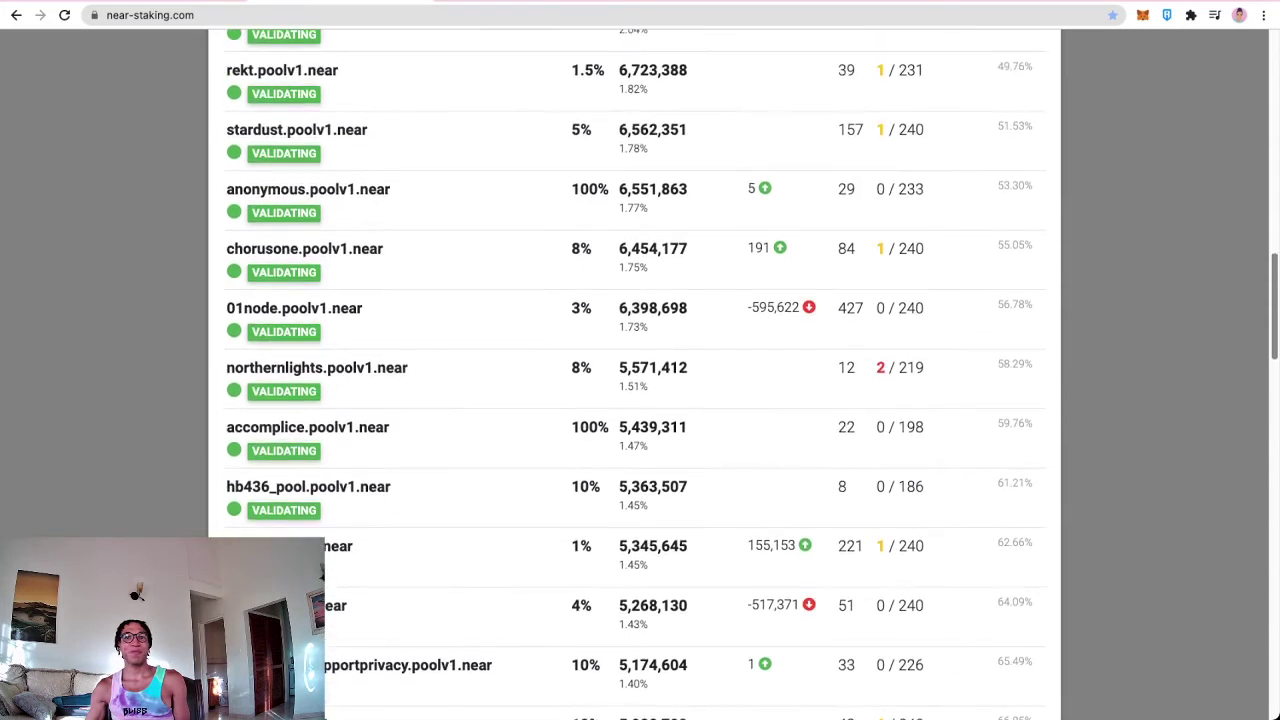
scroll(640, 370, "up", 2)
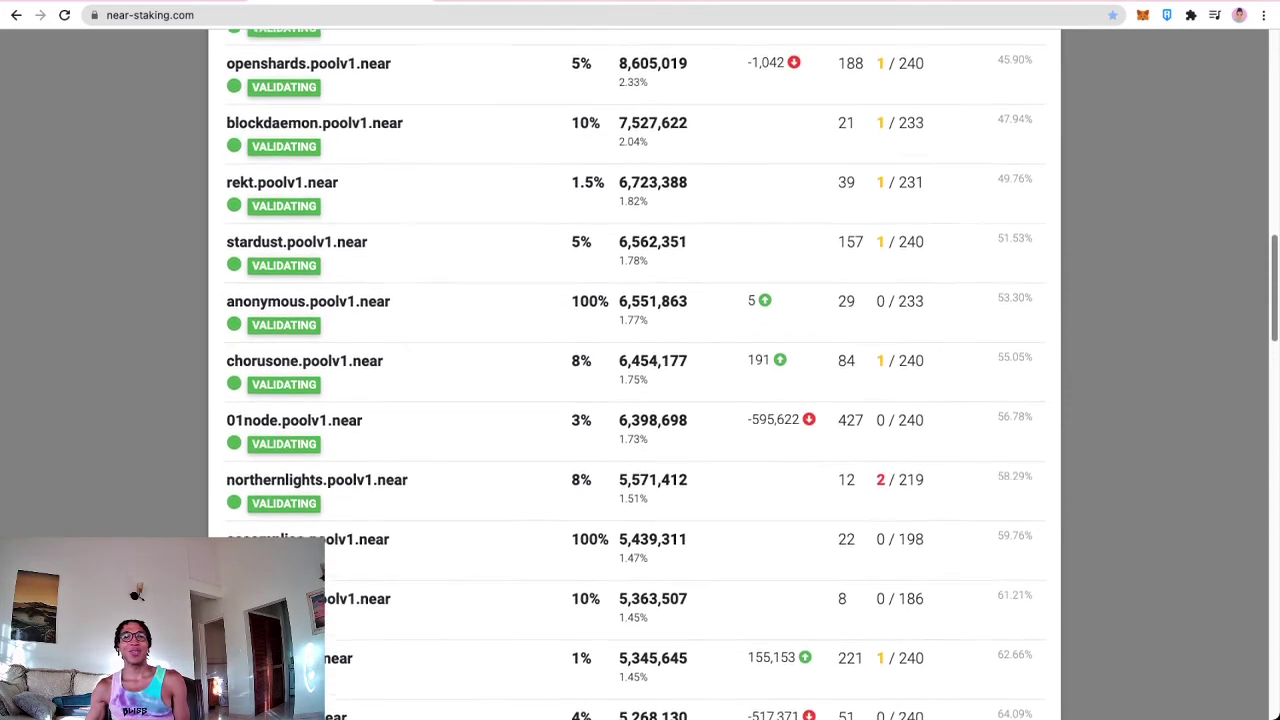
scroll(640, 370, "up", 1)
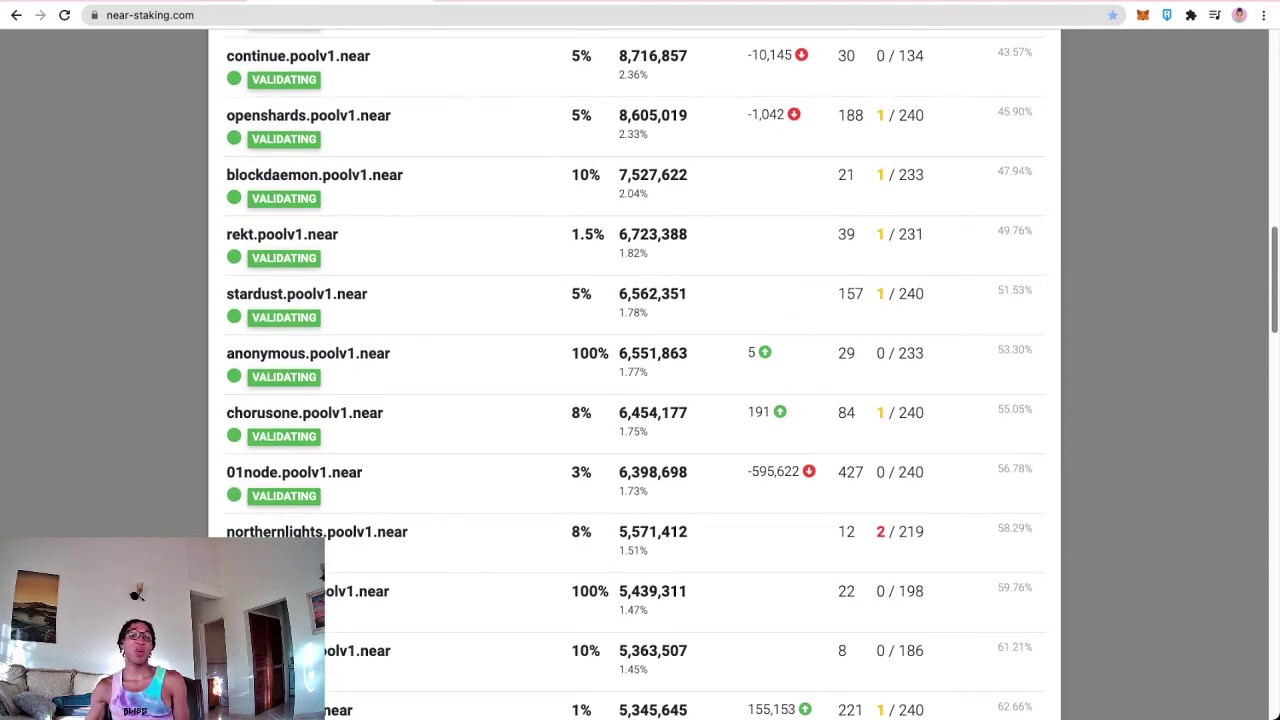
scroll(640, 370, "up", 3)
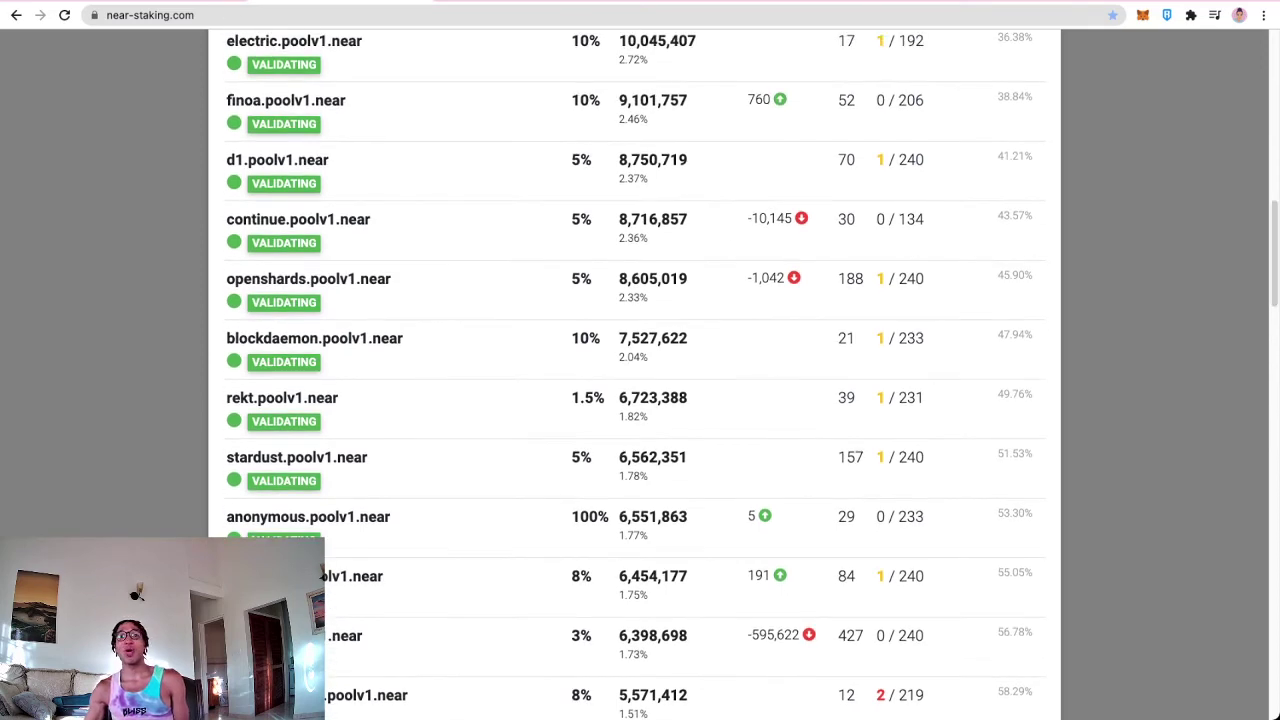
left_click_drag(888, 219, 876, 219)
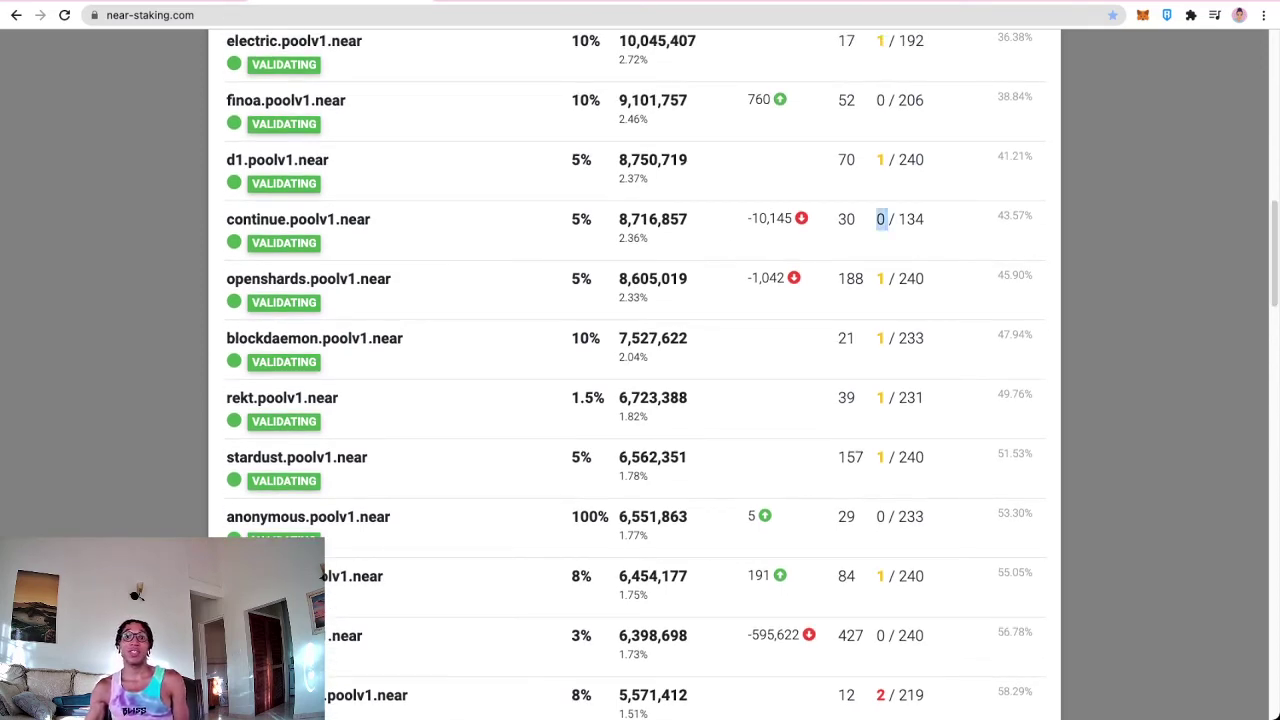
scroll(640, 370, "up", 1)
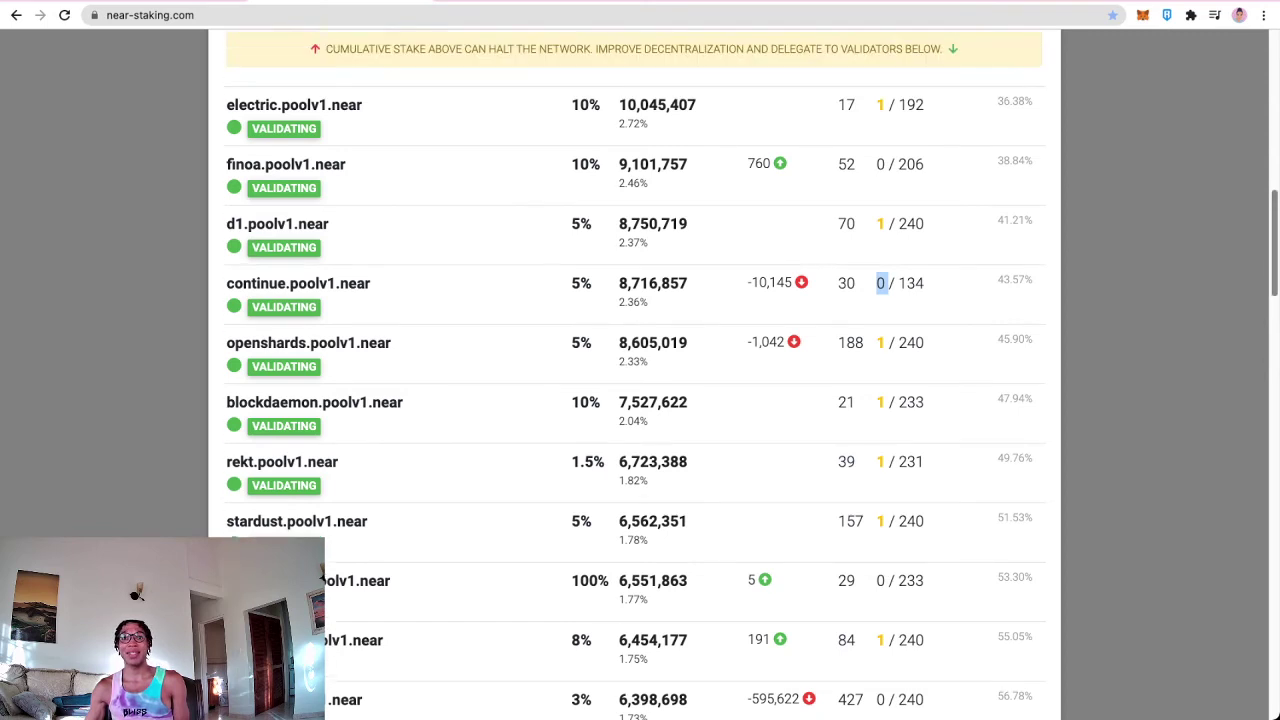
left_click_drag(898, 292, 924, 292)
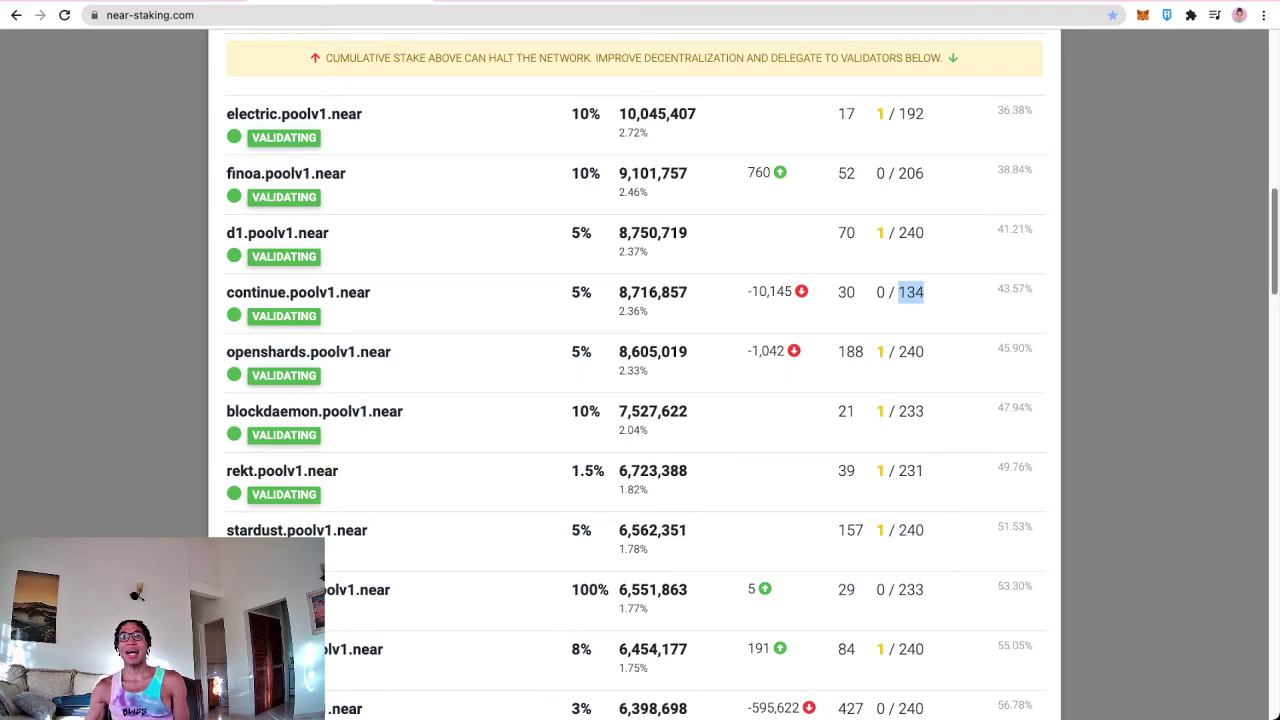
scroll(635, 374, "up", 10)
scroll(635, 374, "down", 3)
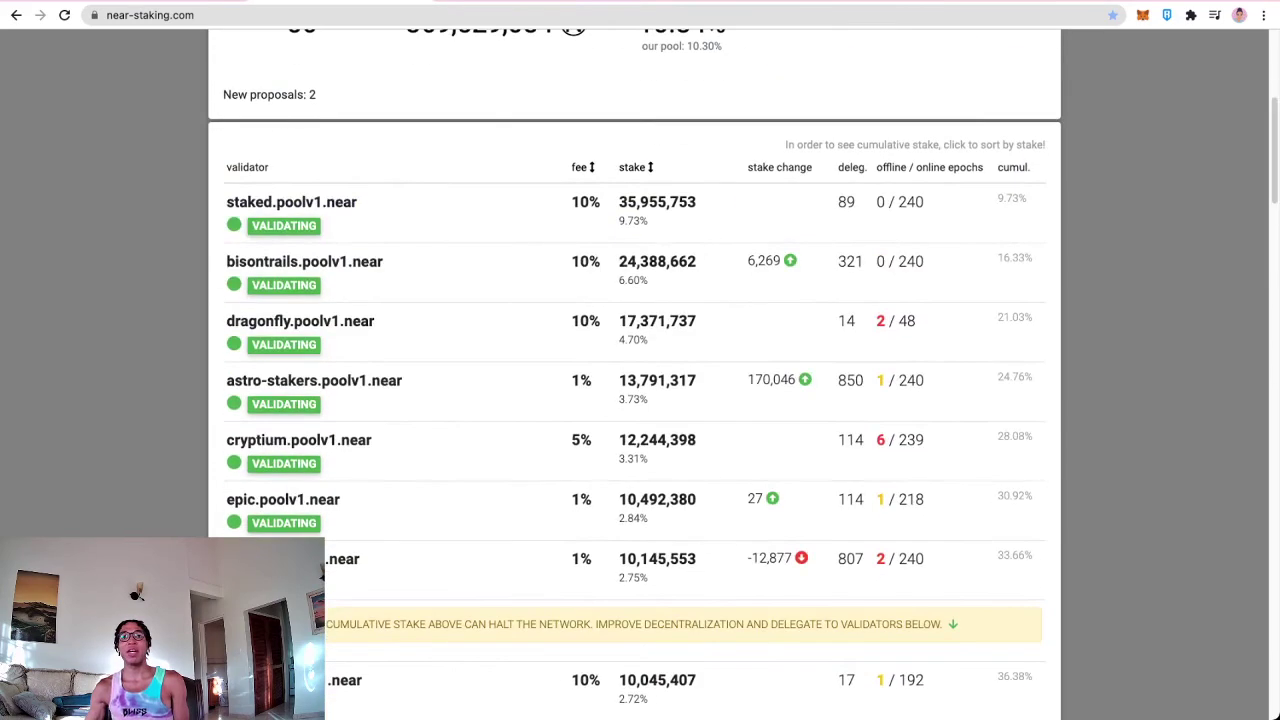
left_click_drag(901, 167, 983, 167)
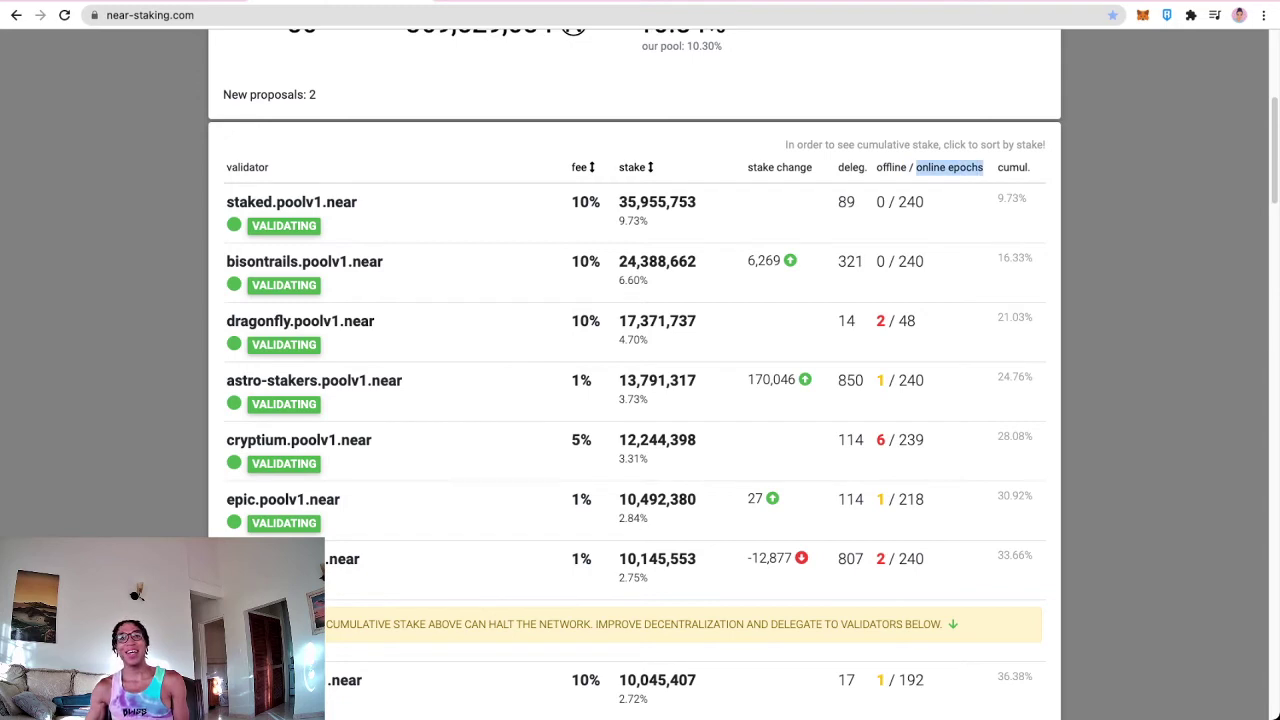
left_click_drag(906, 167, 876, 167)
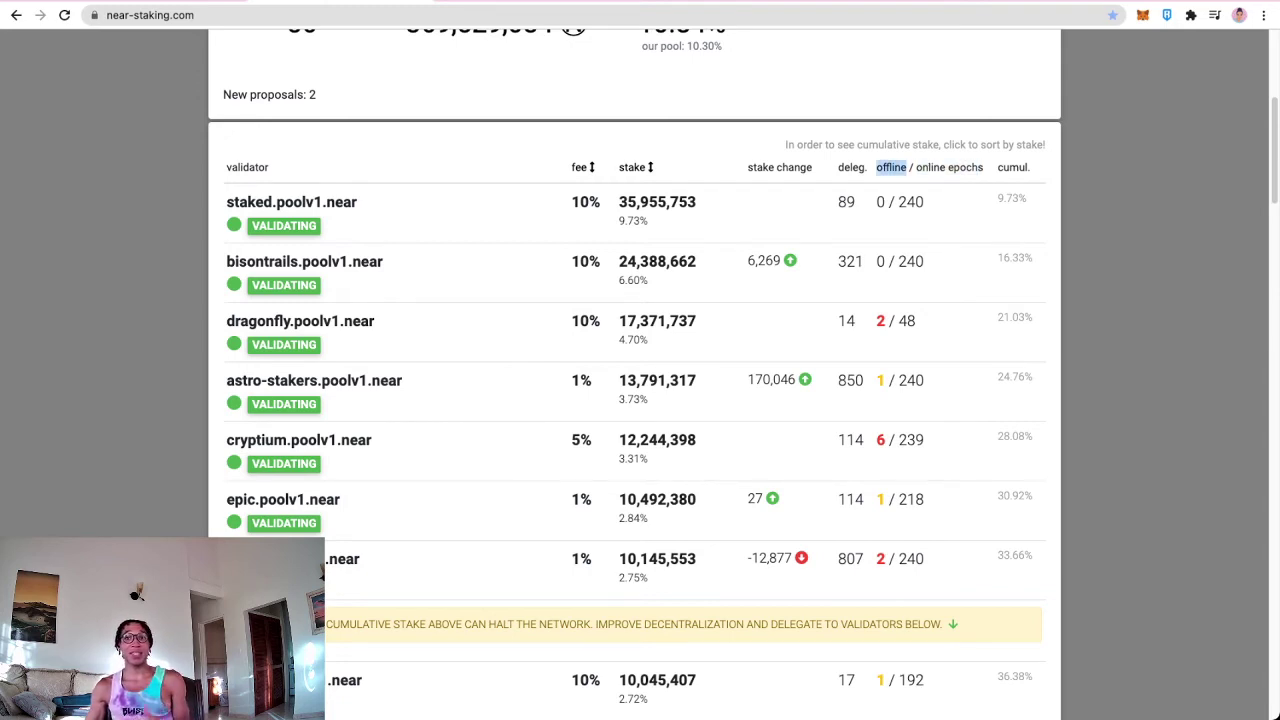
left_click_drag(896, 202, 924, 202)
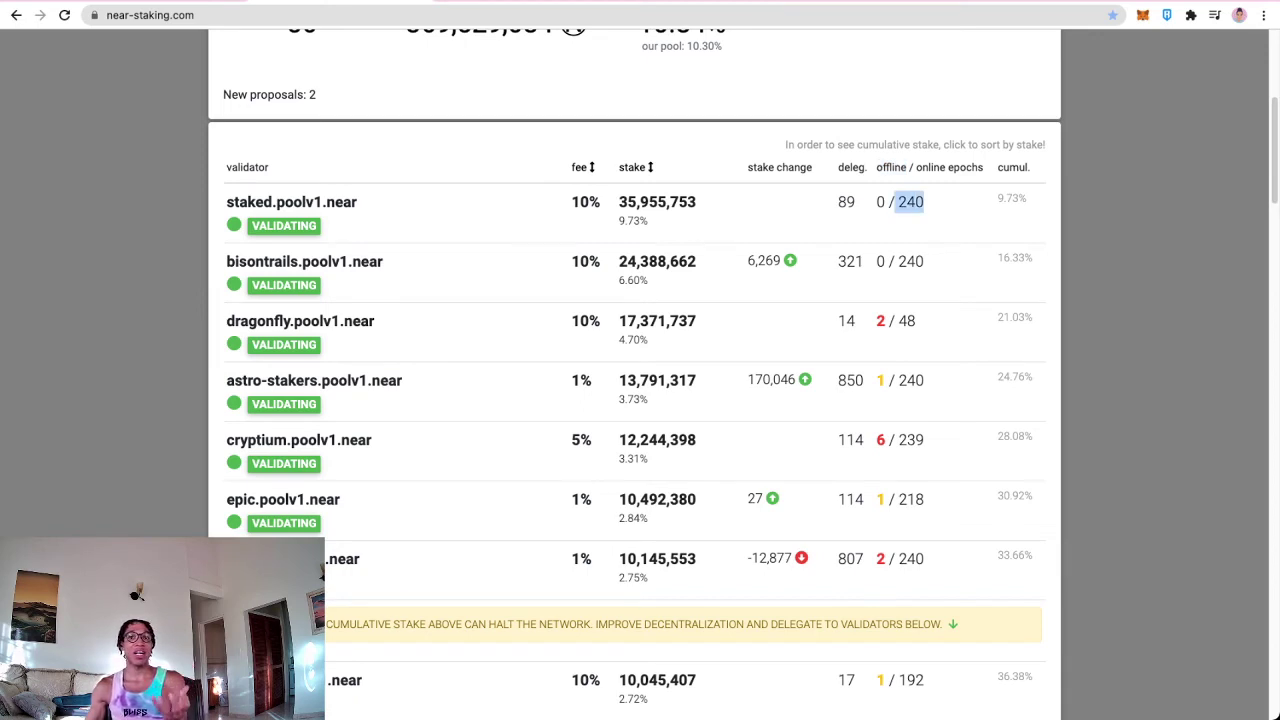
left_click_drag(224, 321, 374, 321)
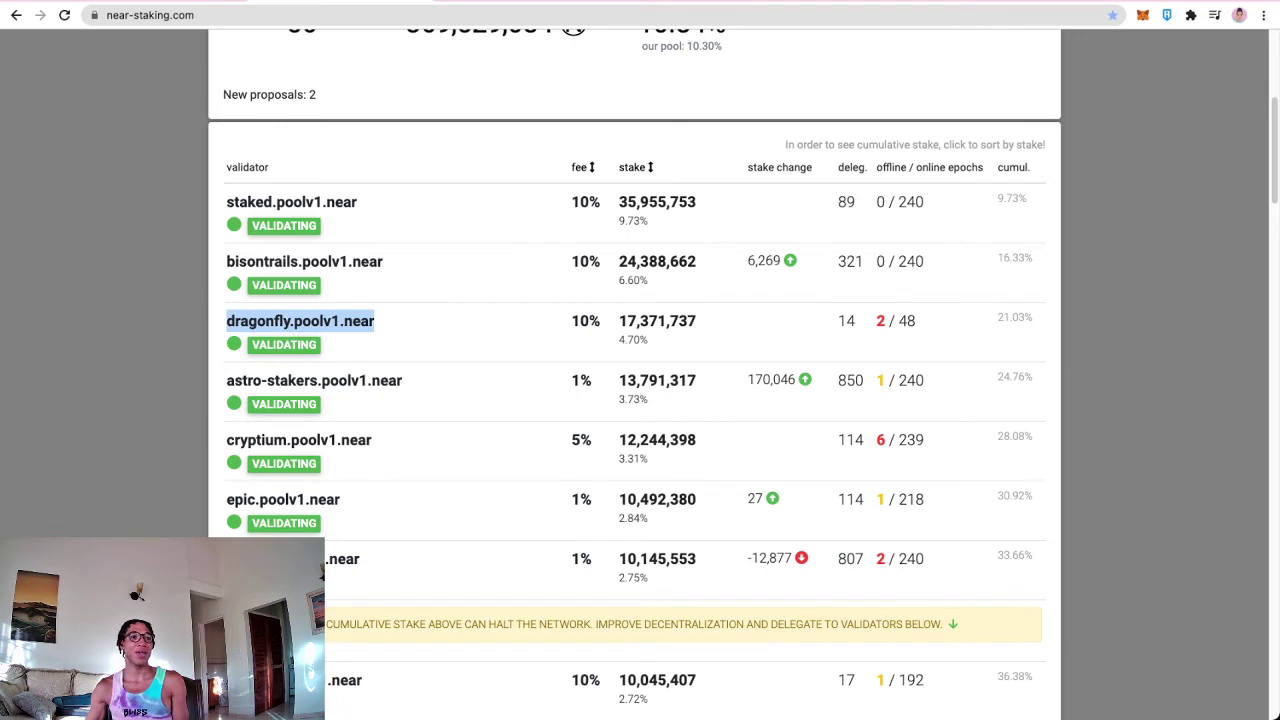
left_click(374, 321)
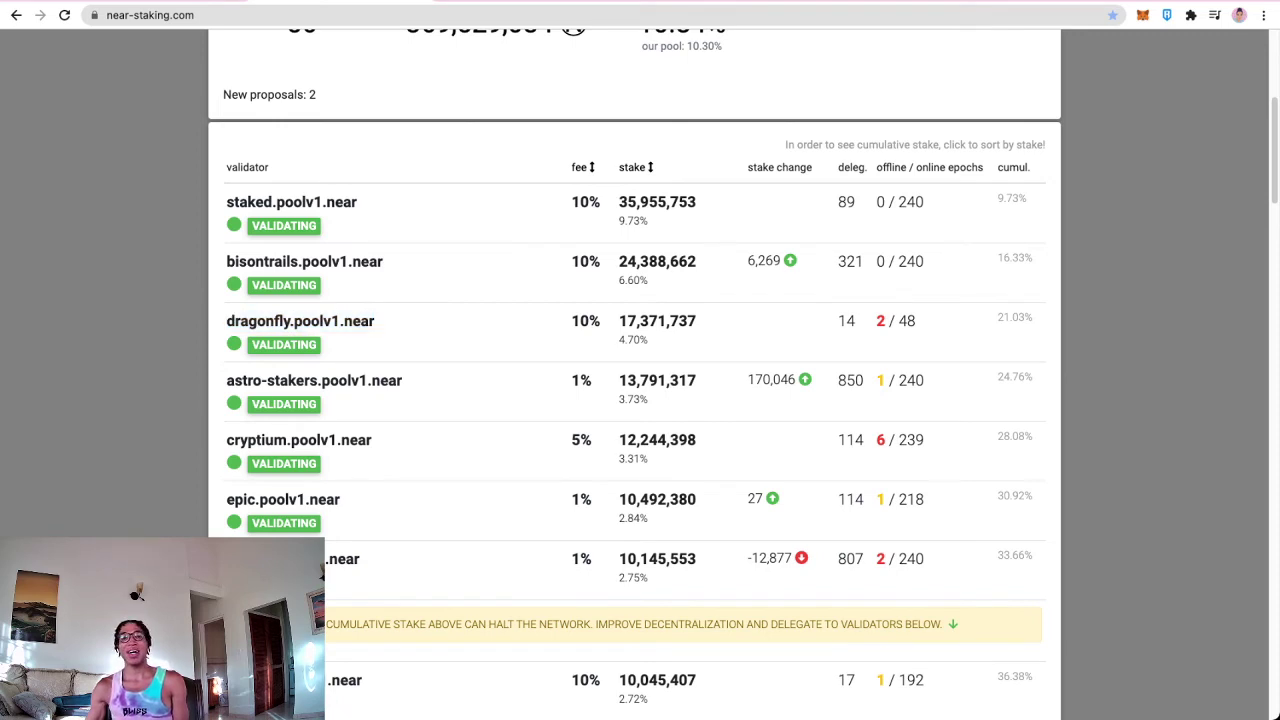
left_click_drag(618, 321, 698, 321)
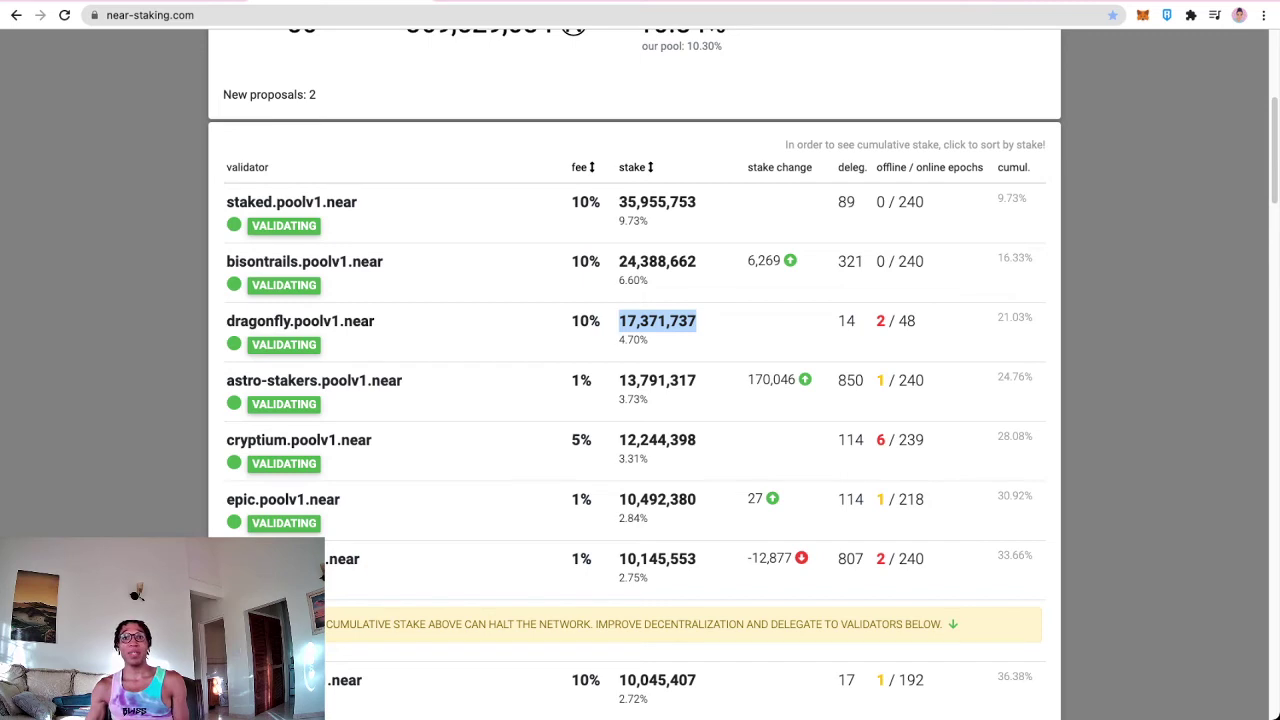
left_click_drag(876, 321, 886, 321)
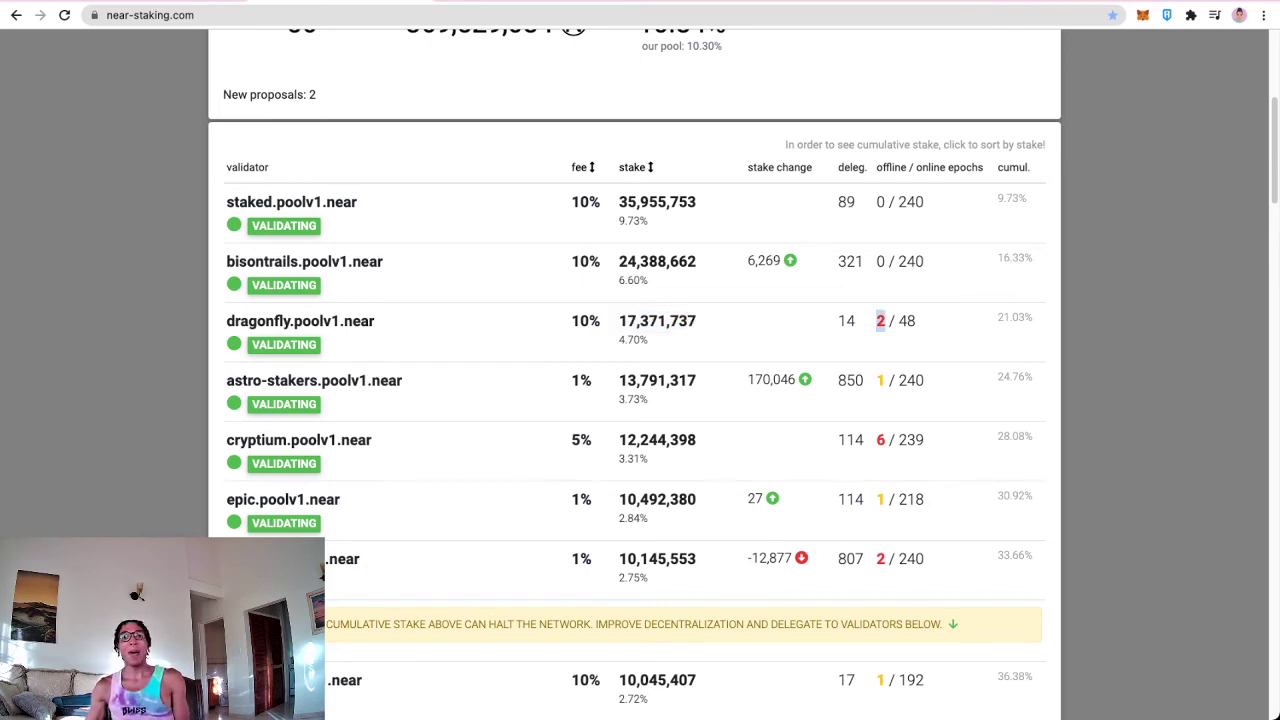
double_click(907, 321)
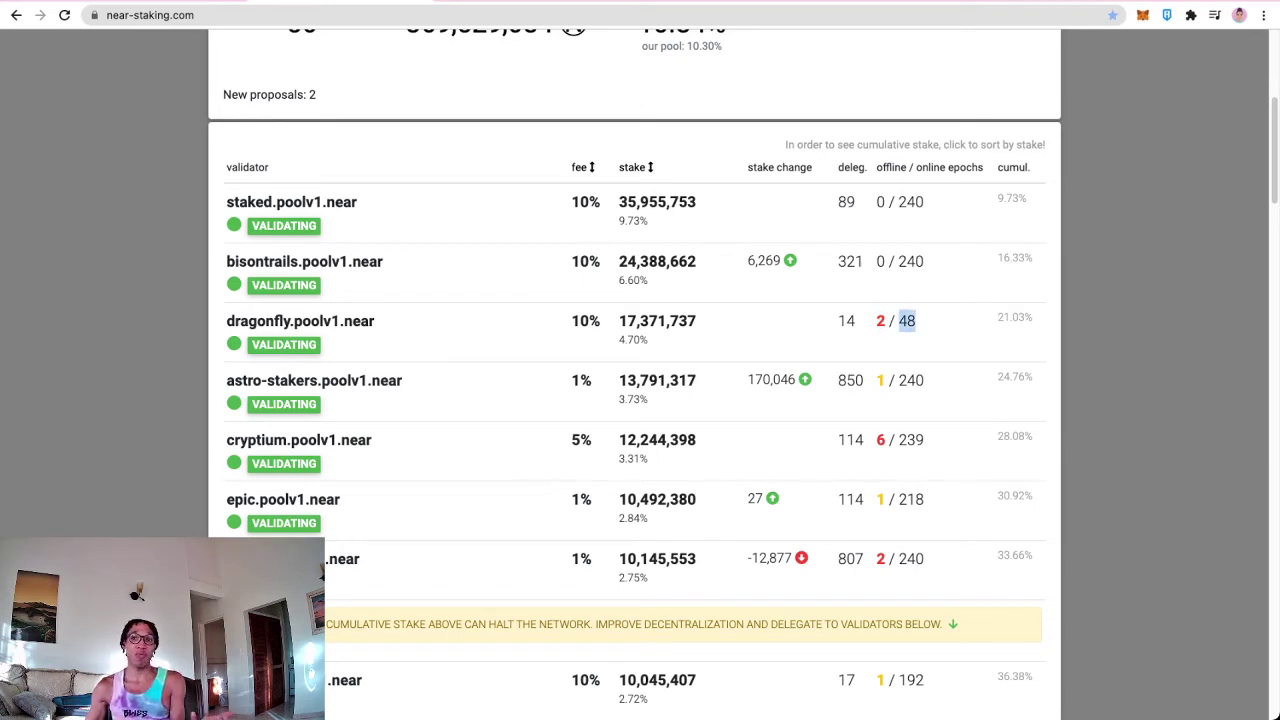
scroll(634, 400, "down", 5)
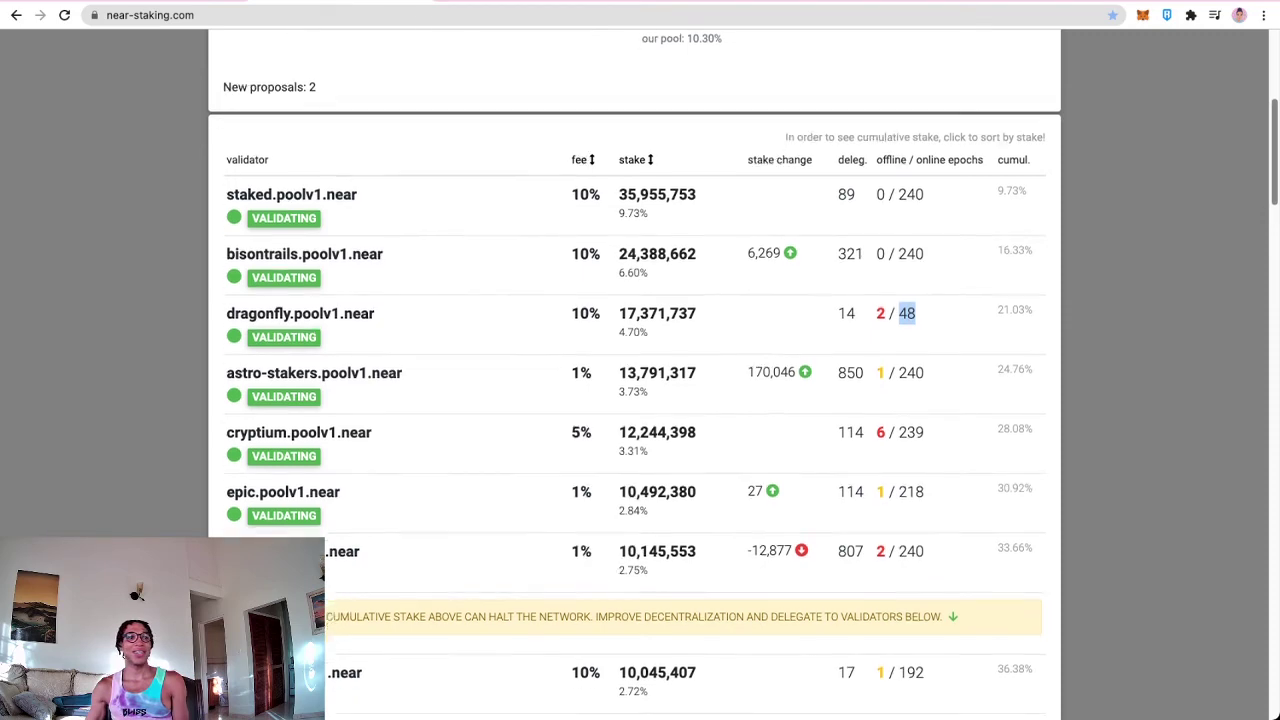
scroll(634, 400, "down", 1)
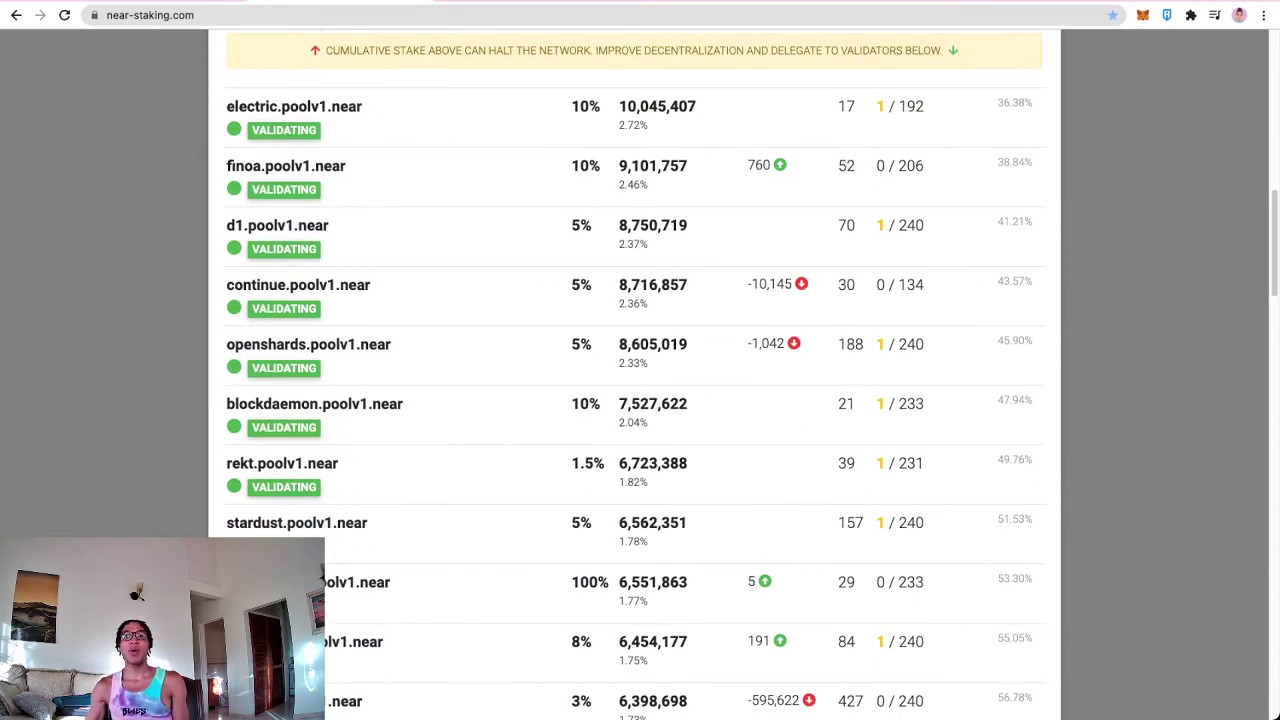
Step: Point out online and offline epoch counts for d1, chorusone, 01node and stakin validators
left_click_drag(898, 225, 924, 226)
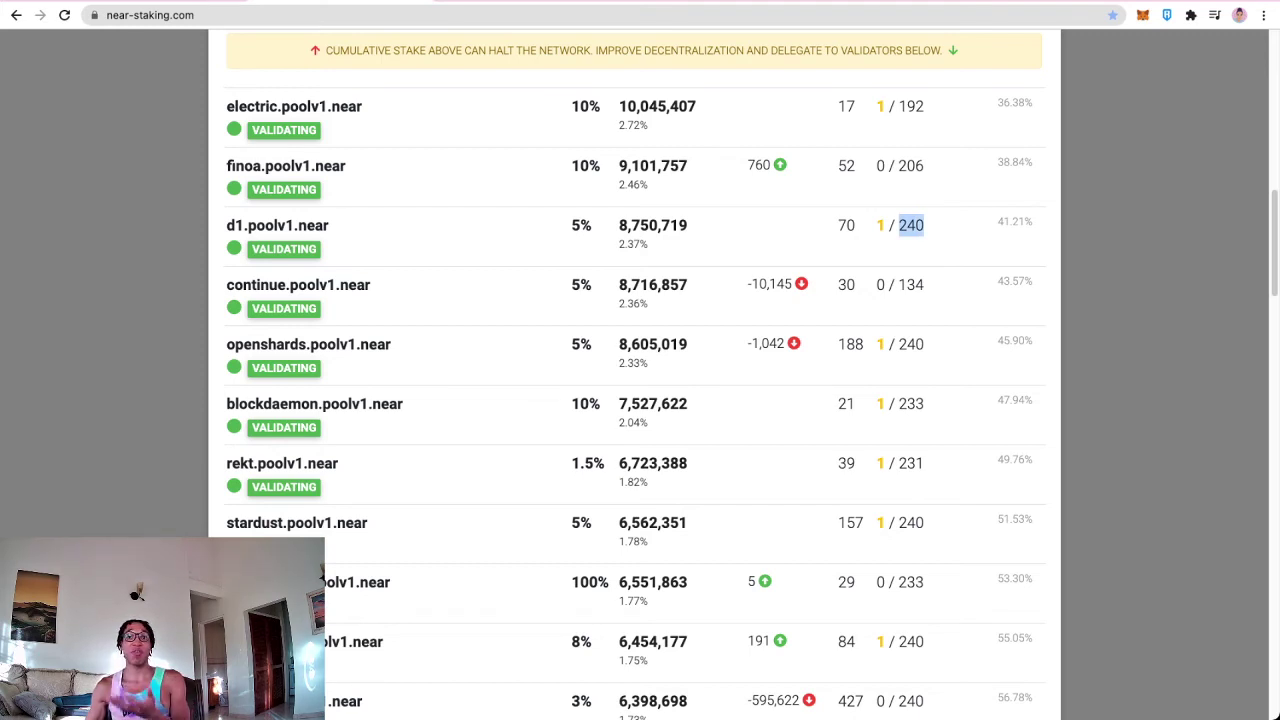
left_click_drag(888, 225, 876, 225)
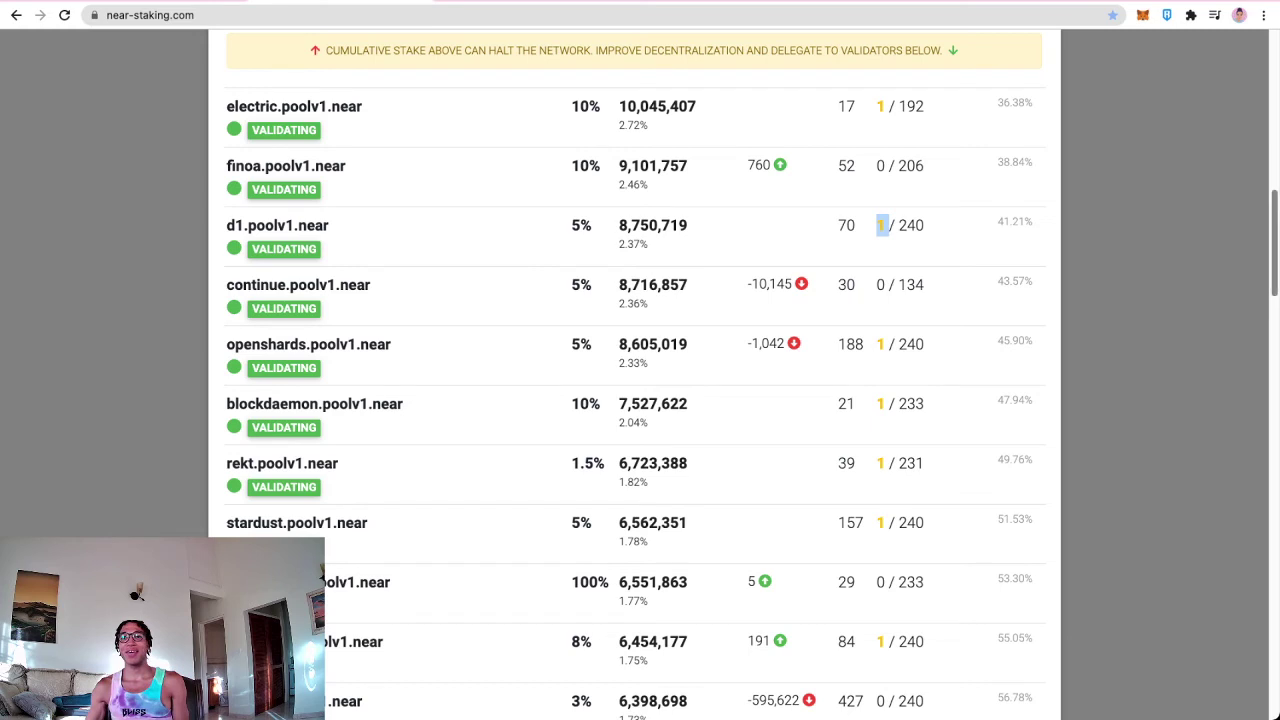
scroll(640, 400, "down", 3)
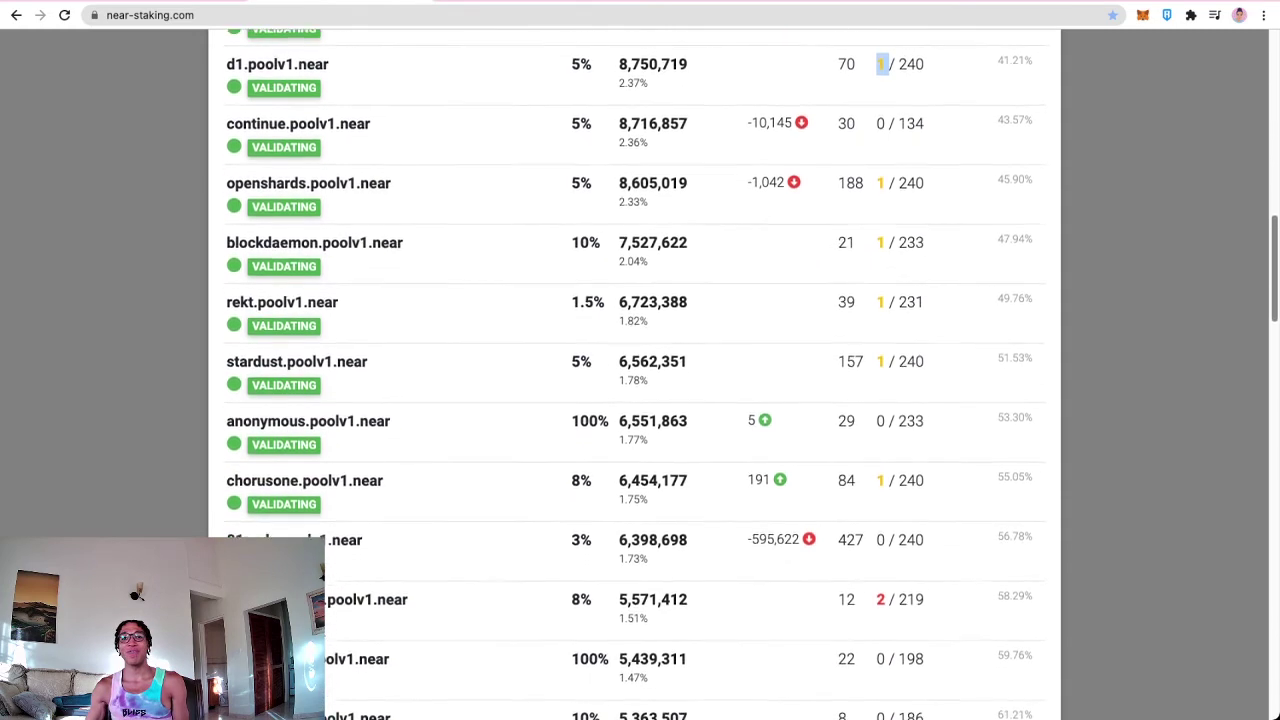
left_click_drag(924, 438, 895, 438)
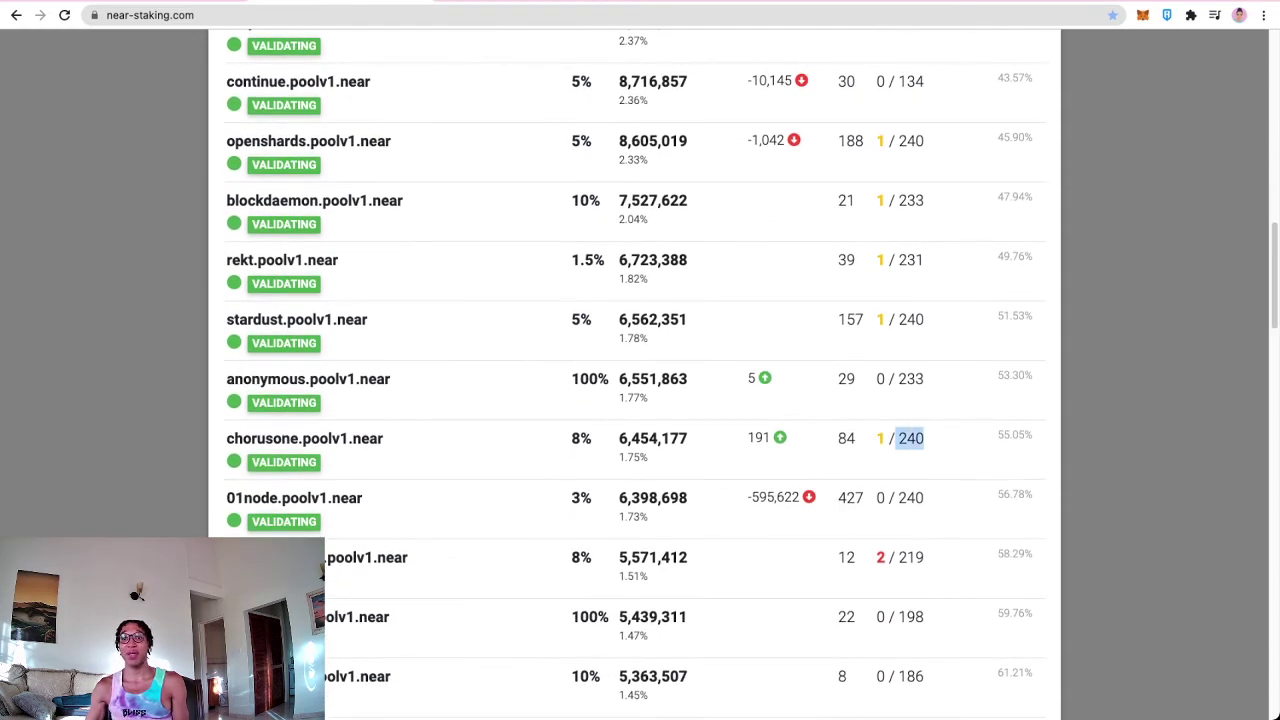
scroll(640, 400, "down", 1)
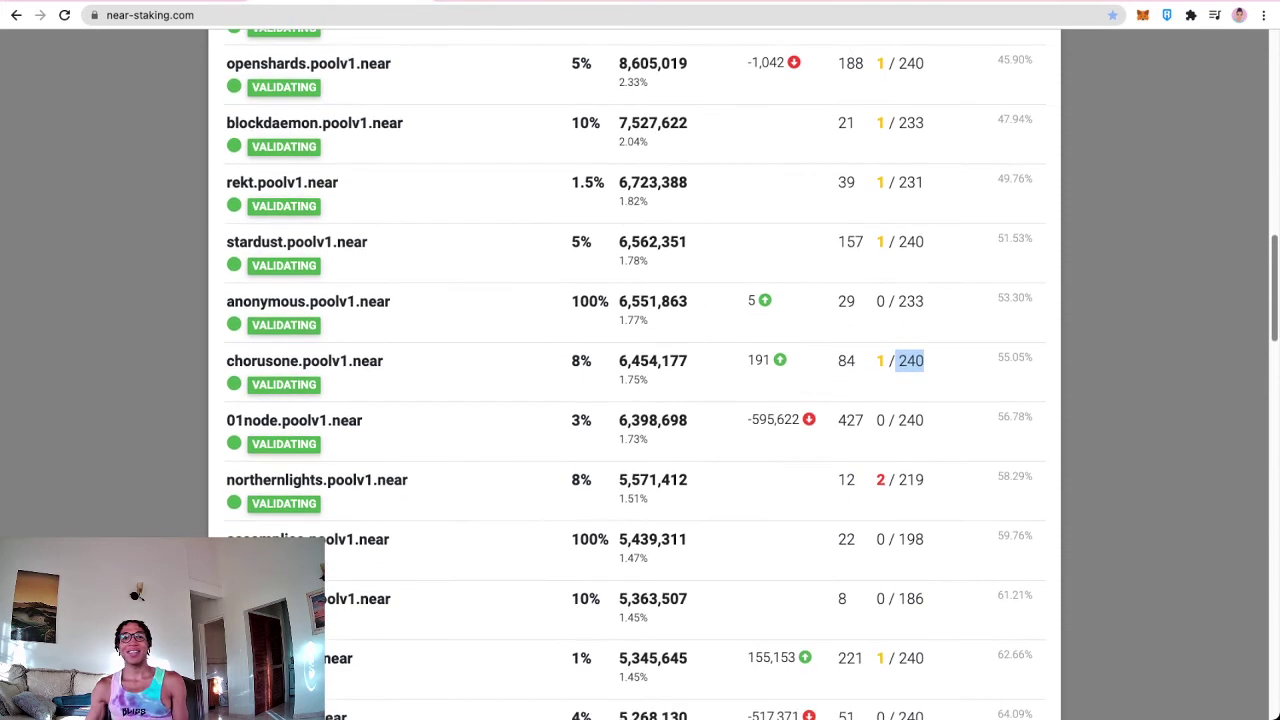
scroll(640, 400, "down", 1)
left_click_drag(889, 406, 876, 406)
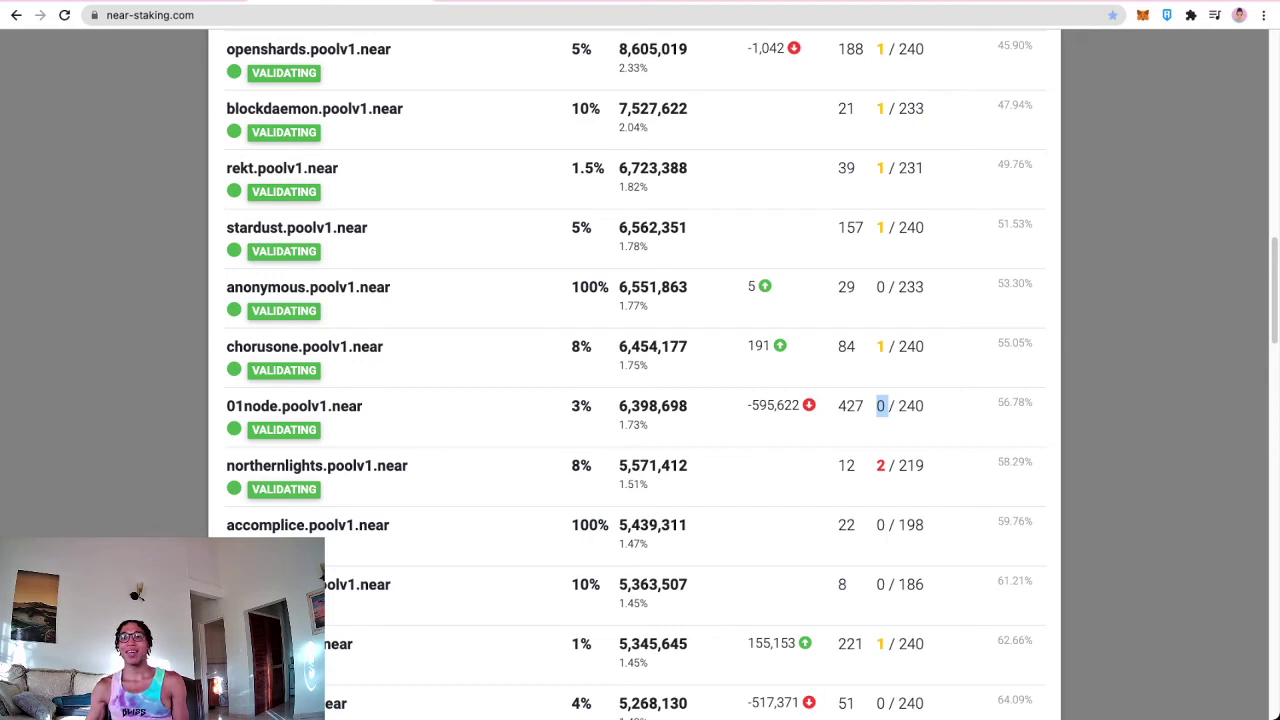
scroll(640, 400, "down", 4)
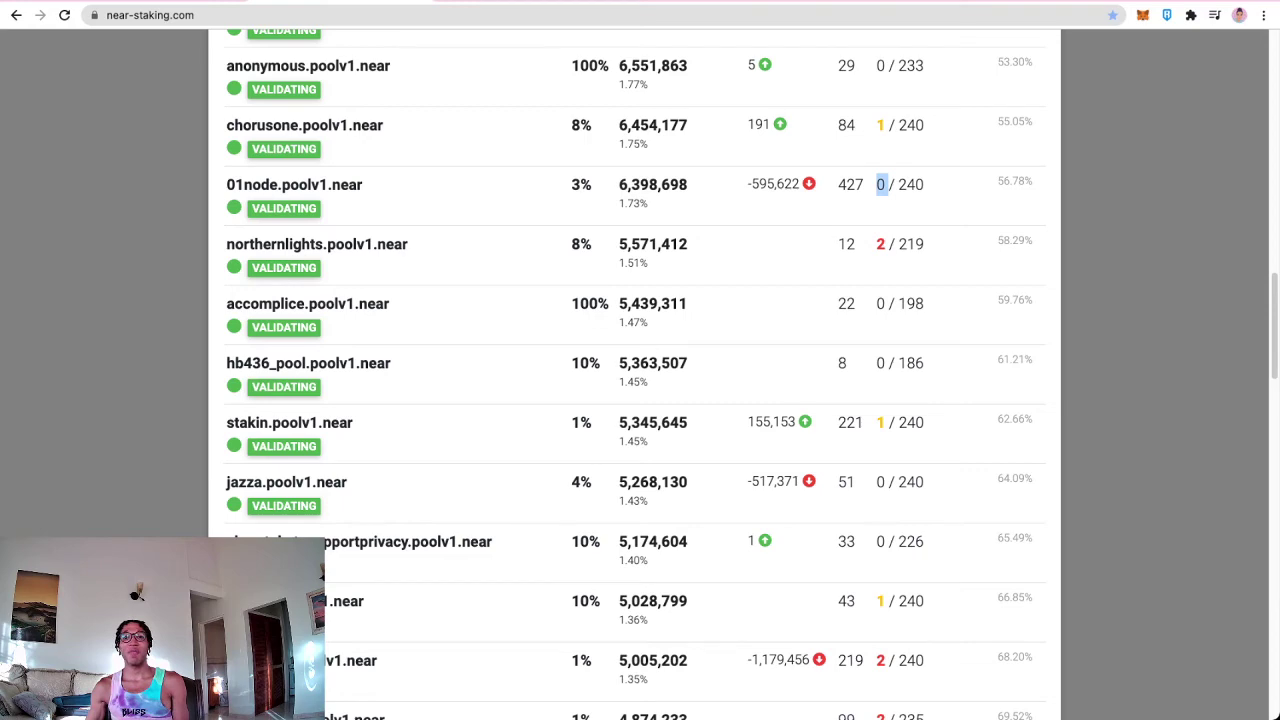
left_click_drag(886, 422, 876, 422)
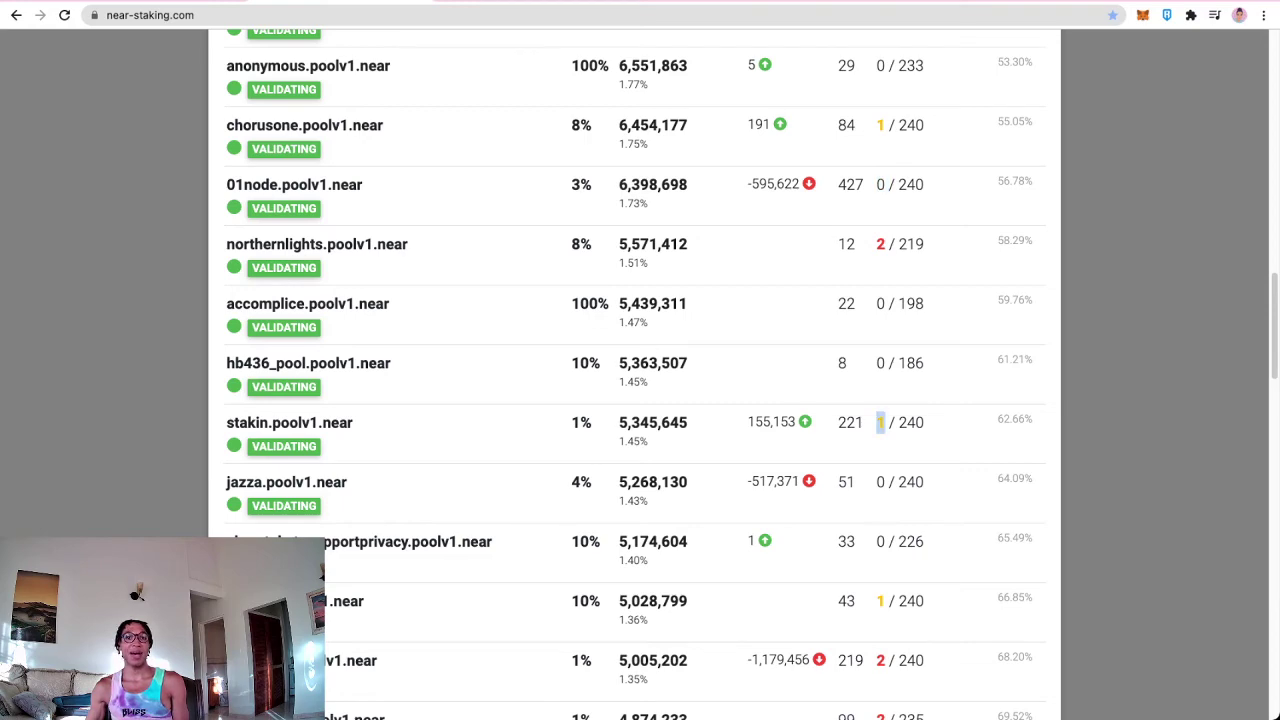
left_click(880, 422)
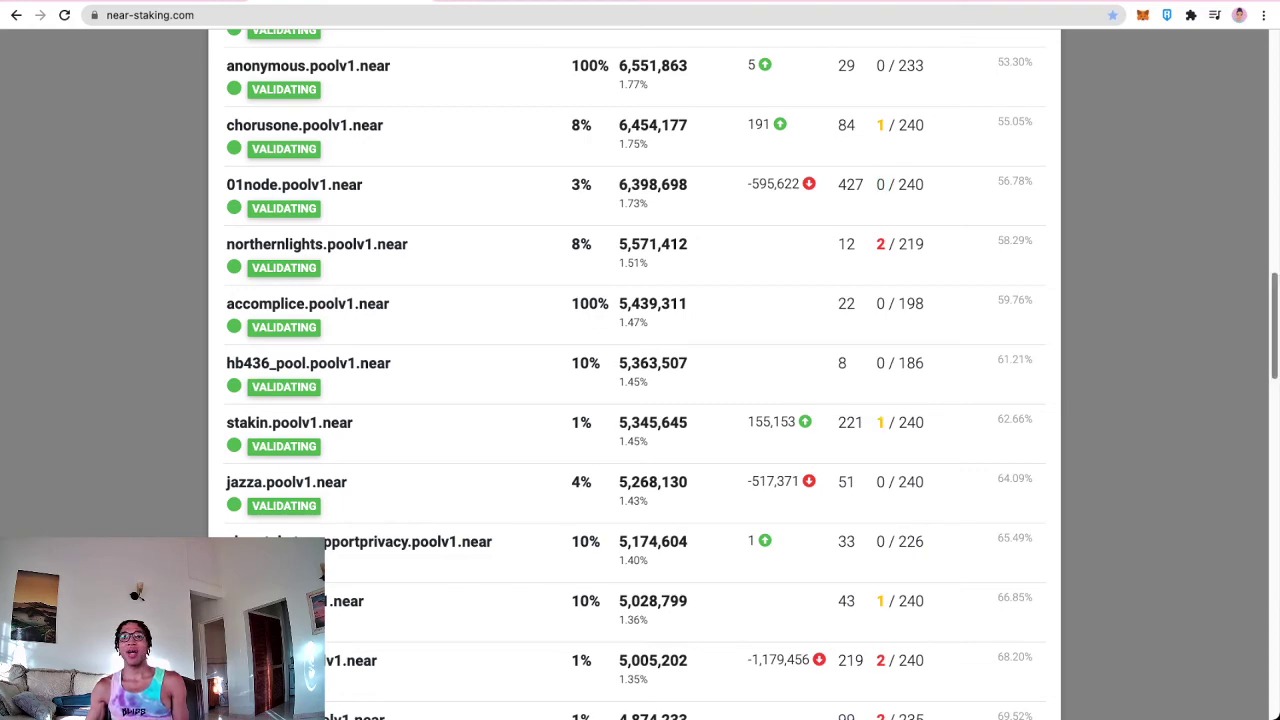
scroll(640, 400, "up", 20)
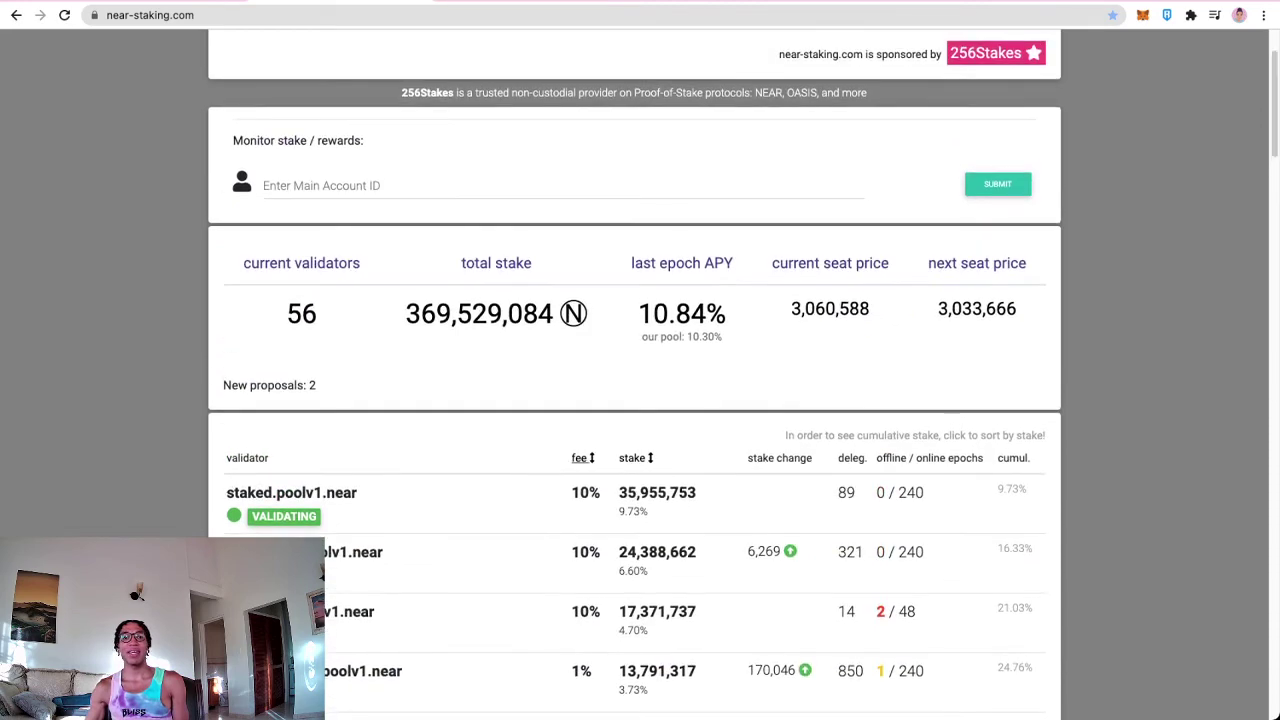
Step: Sort the validator table by fee and mark the 1% fee rows, including epic and zavodil
left_click(583, 457)
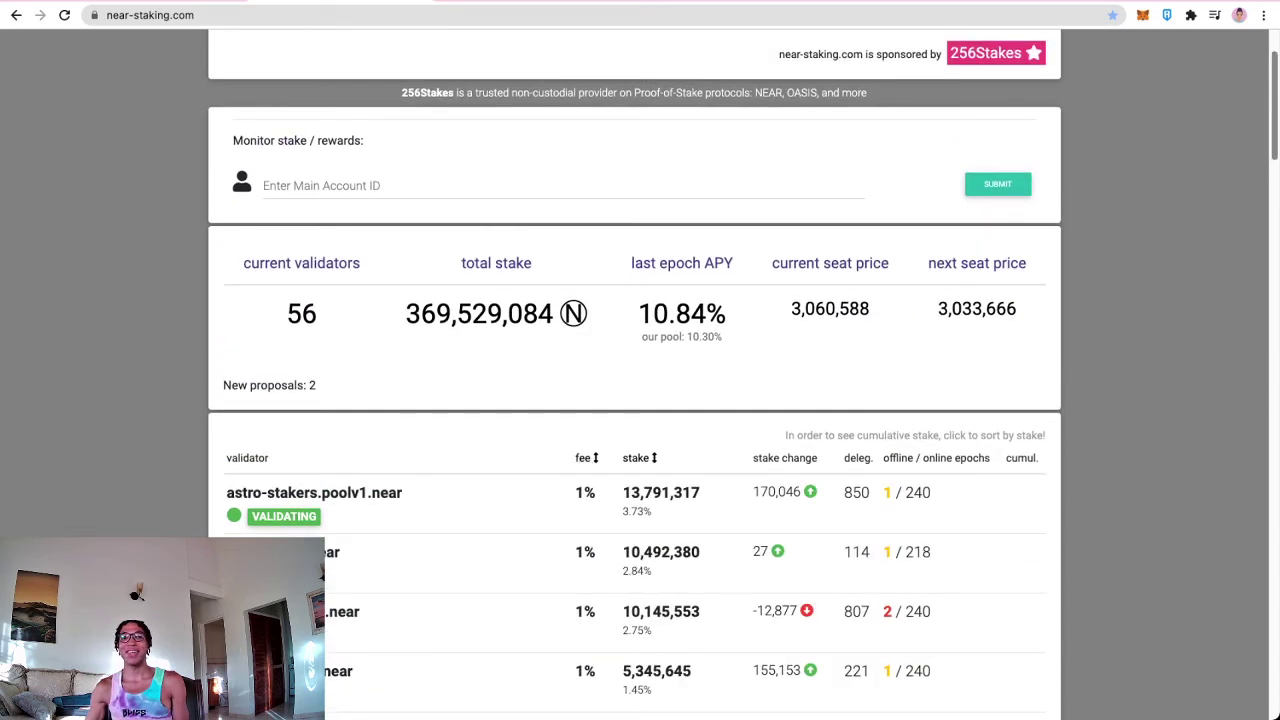
scroll(640, 400, "down", 5)
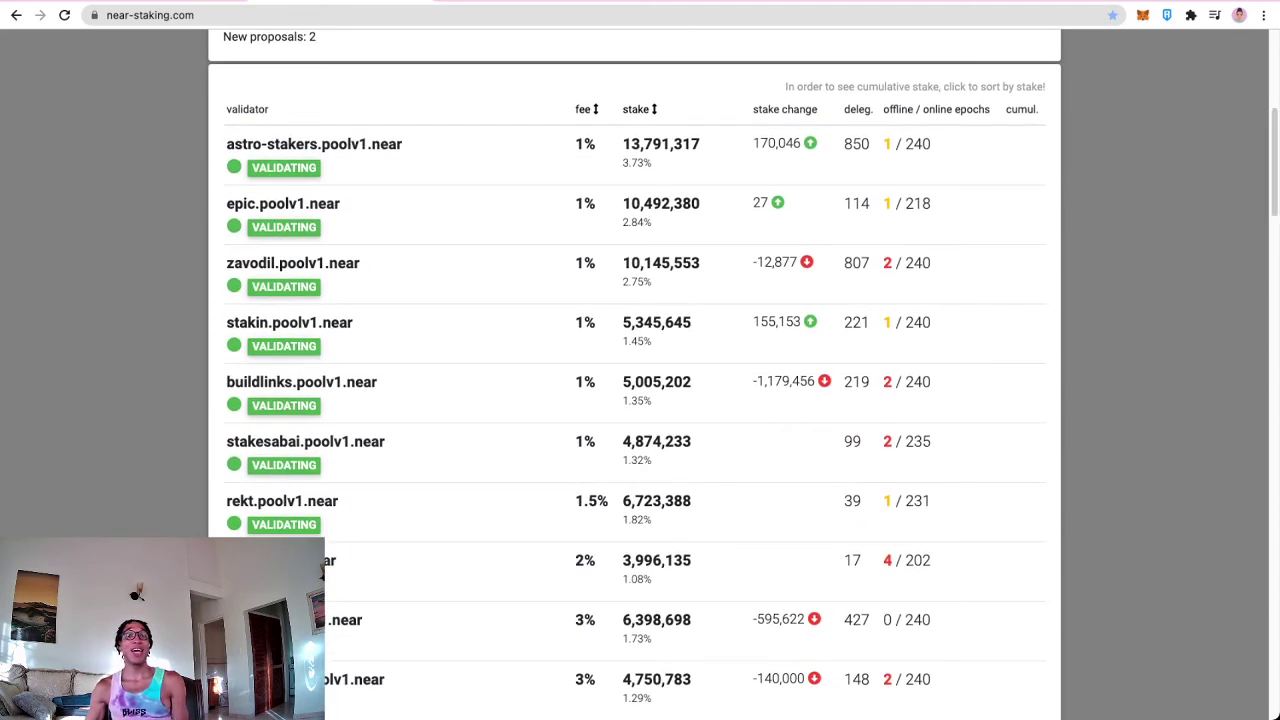
left_click_drag(565, 144, 600, 441)
left_click(600, 441)
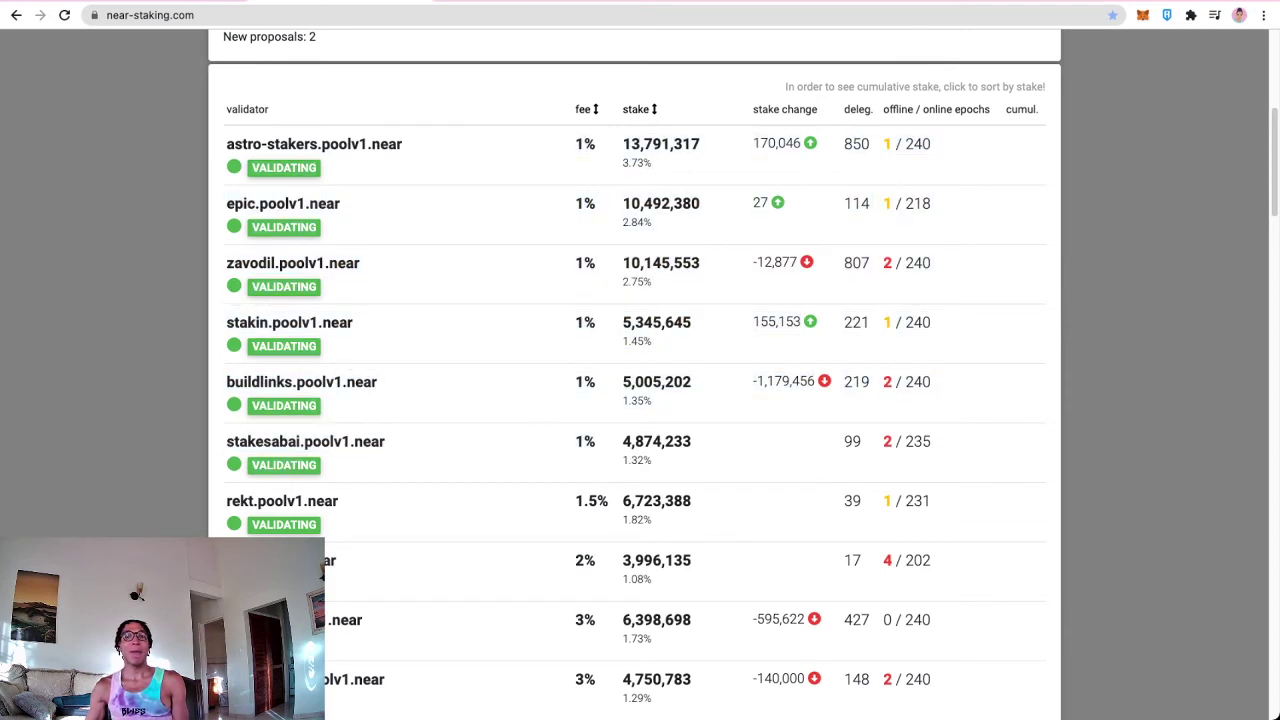
left_click_drag(700, 263, 234, 203)
left_click(234, 203)
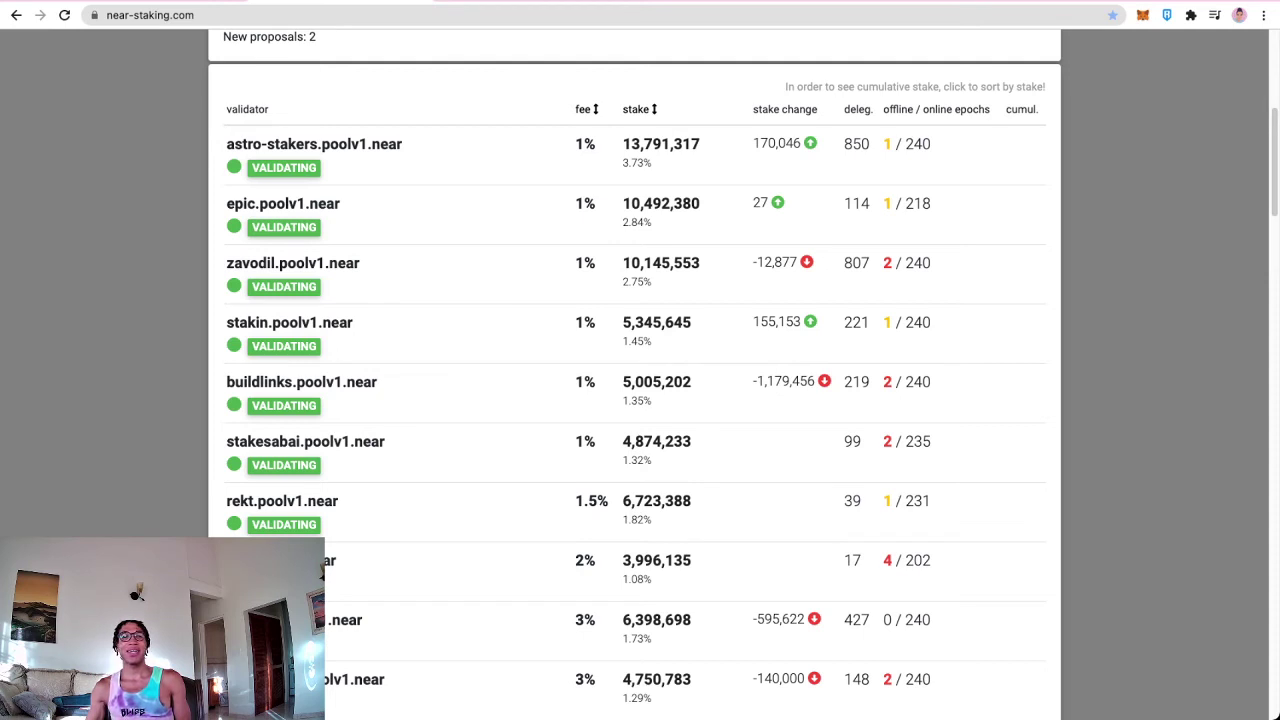
Step: Compare astro-stakers' 850 and zavodil's 807 delegators, plus astro-stakers' 13,791,317 and epic's stakes
left_click_drag(844, 143, 870, 143)
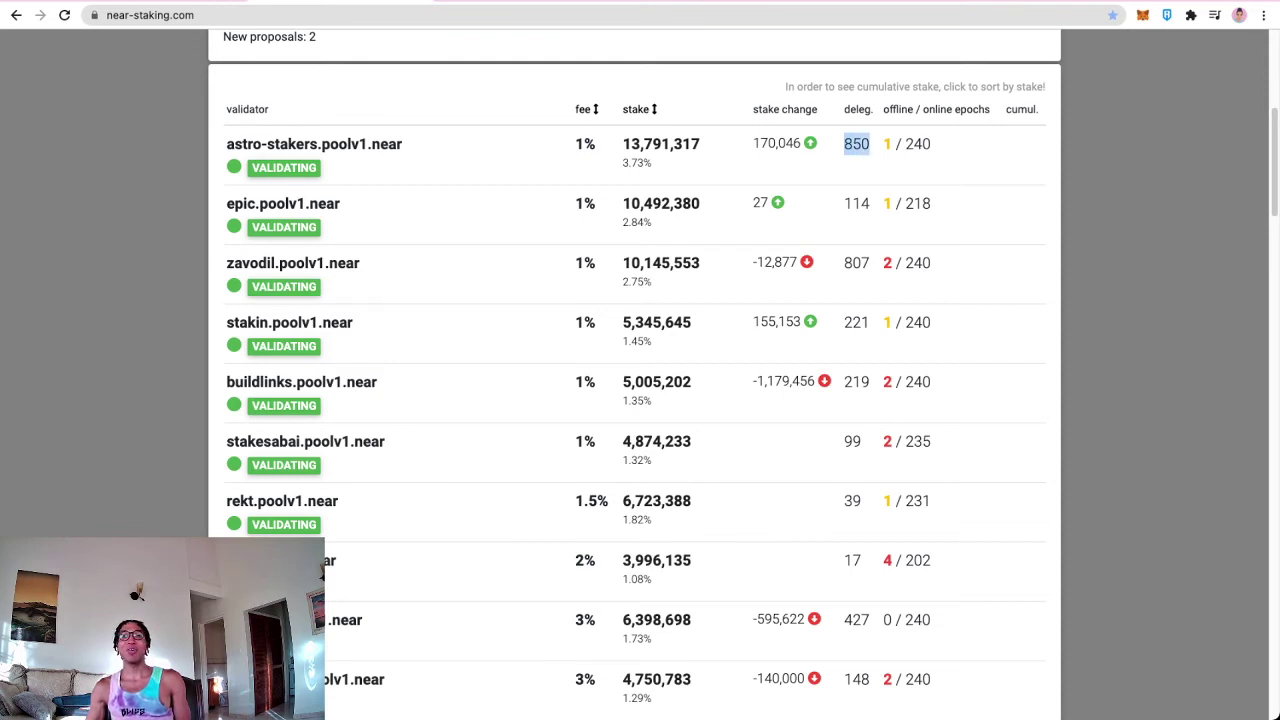
left_click_drag(872, 262, 843, 262)
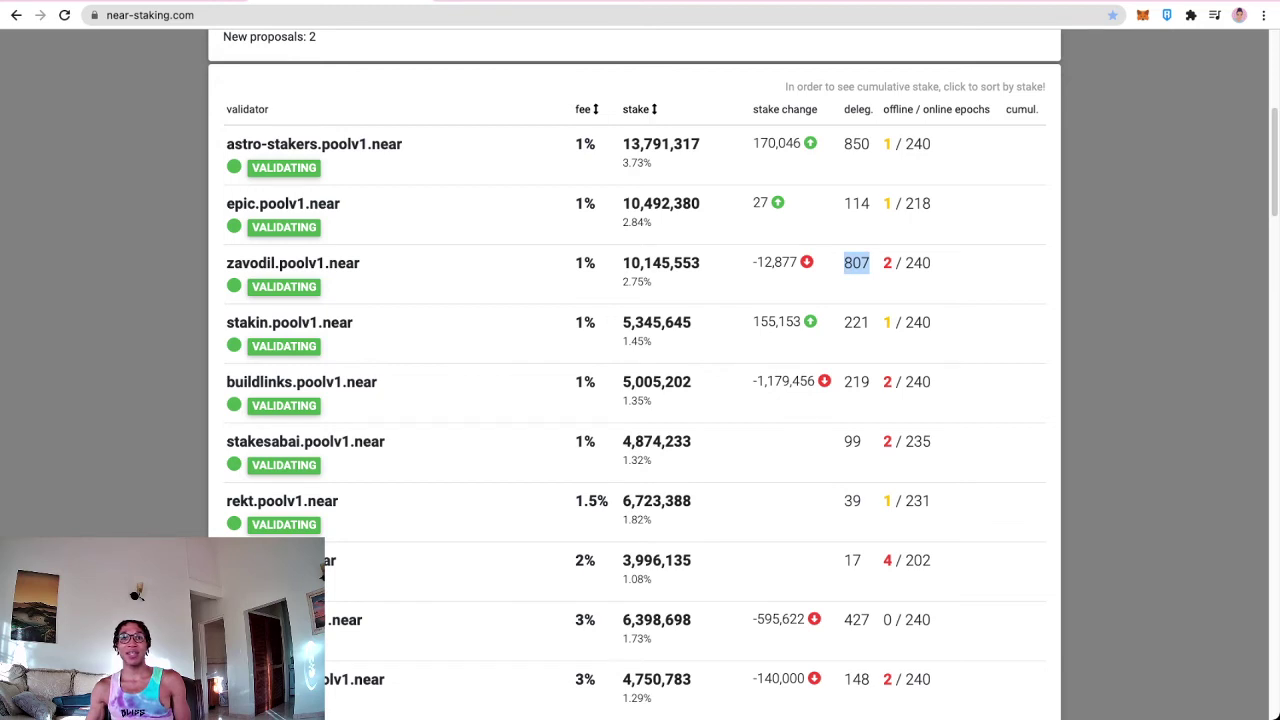
left_click_drag(623, 143, 700, 143)
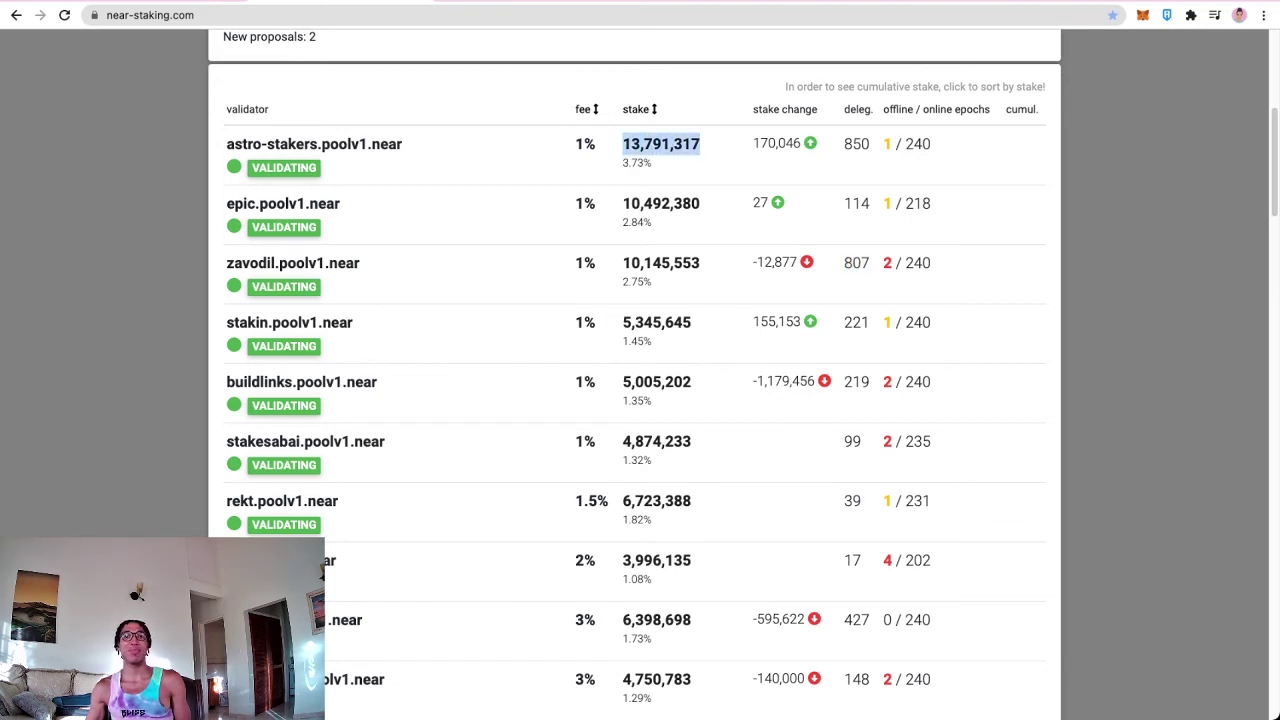
left_click_drag(700, 203, 632, 203)
left_click(632, 203)
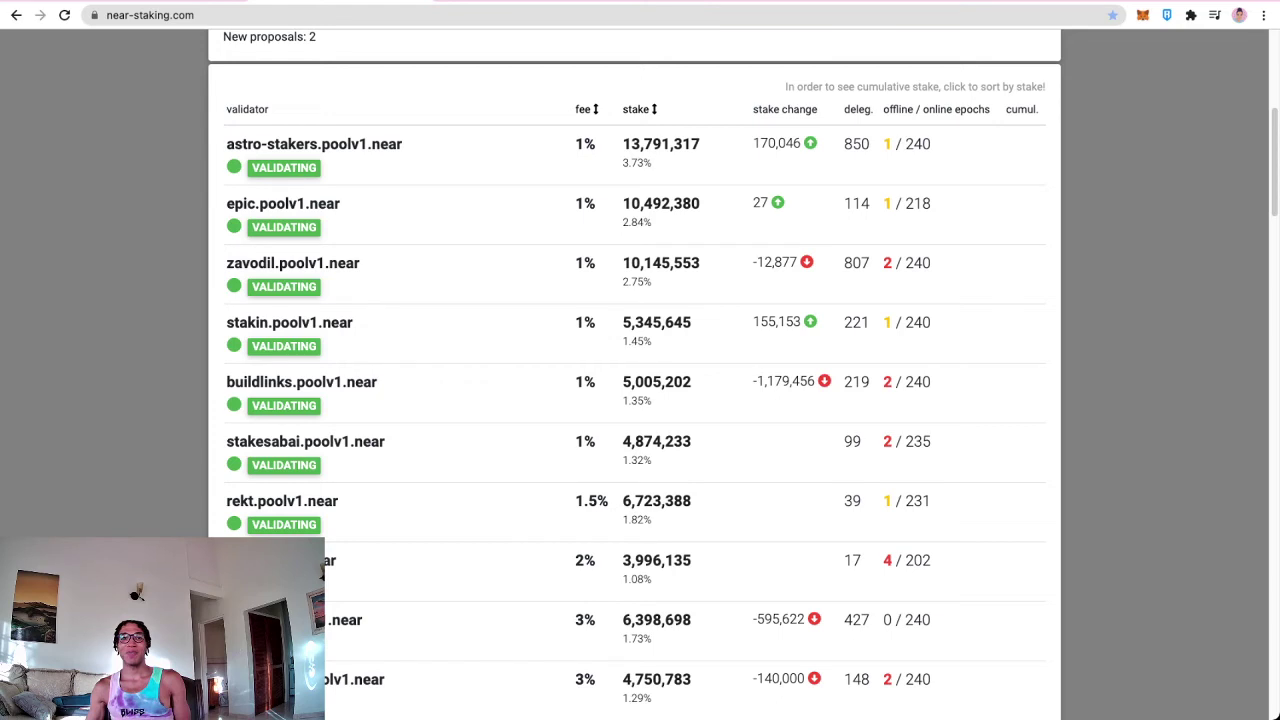
Step: Point out stakesabai's 235 epochs and 99 delegators, buildlinks' 219 delegators and stakin's delegators
left_click_drag(931, 441, 905, 441)
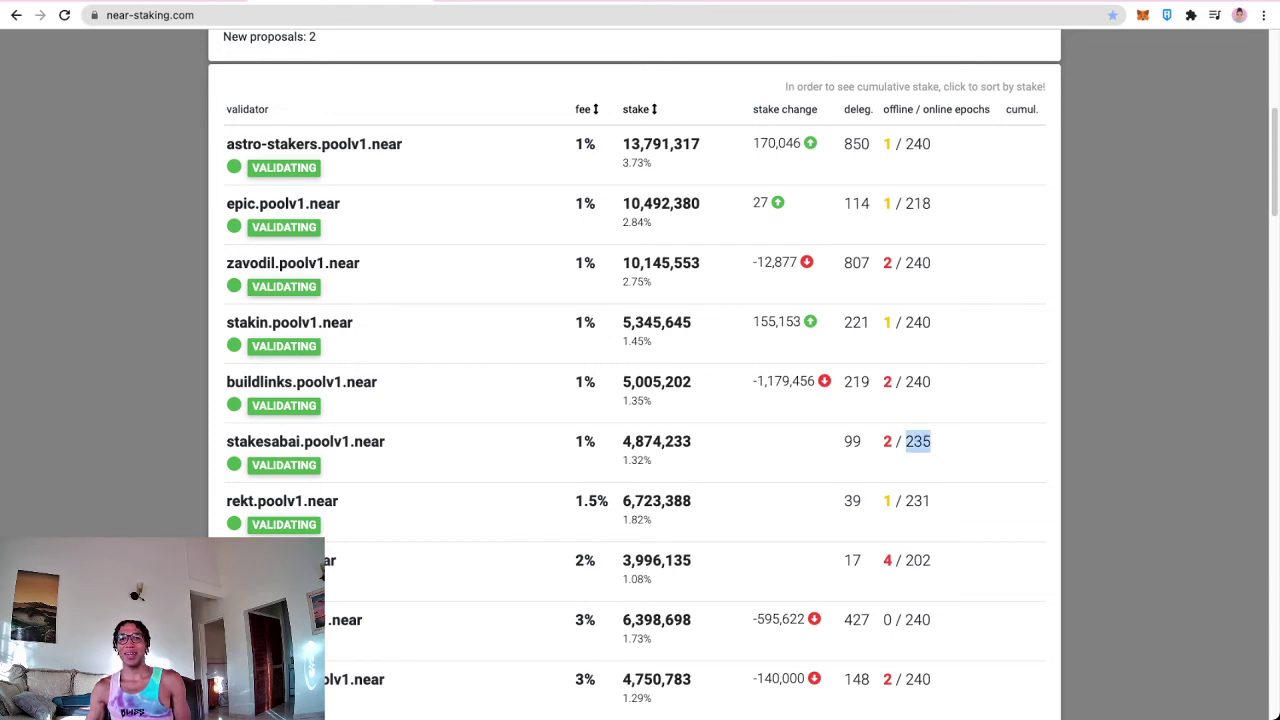
left_click_drag(844, 441, 861, 441)
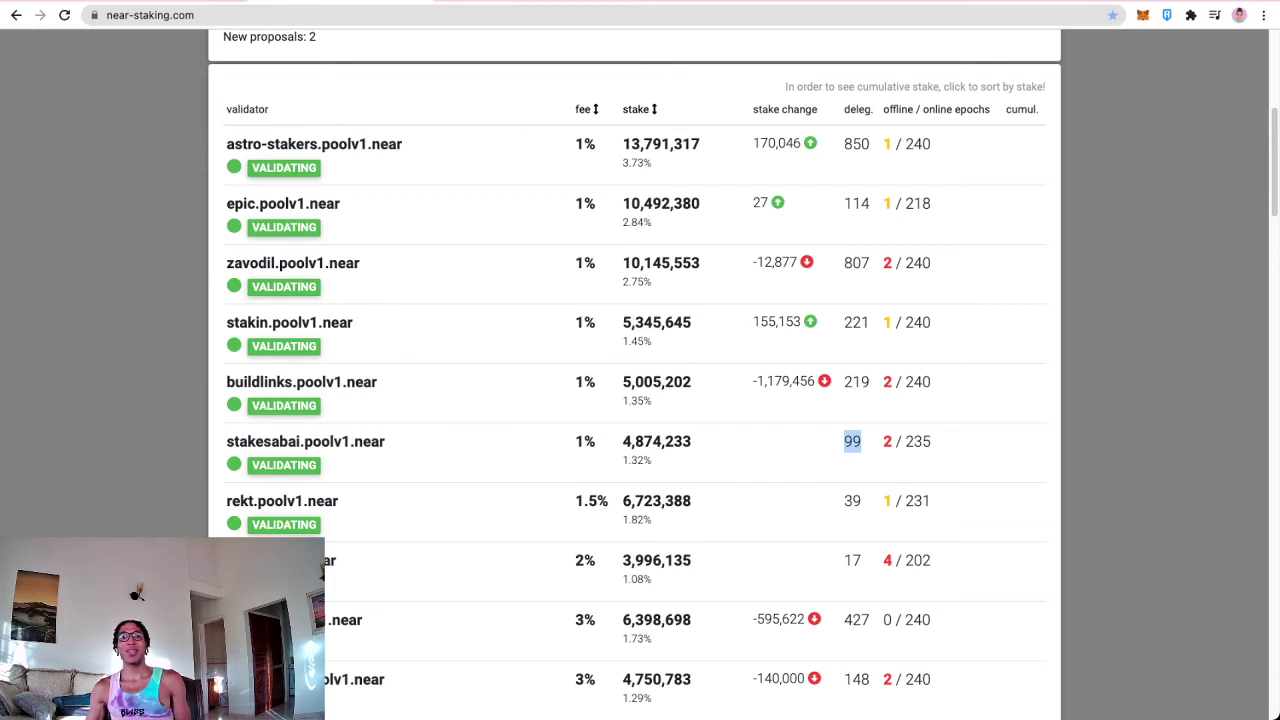
left_click_drag(844, 381, 871, 382)
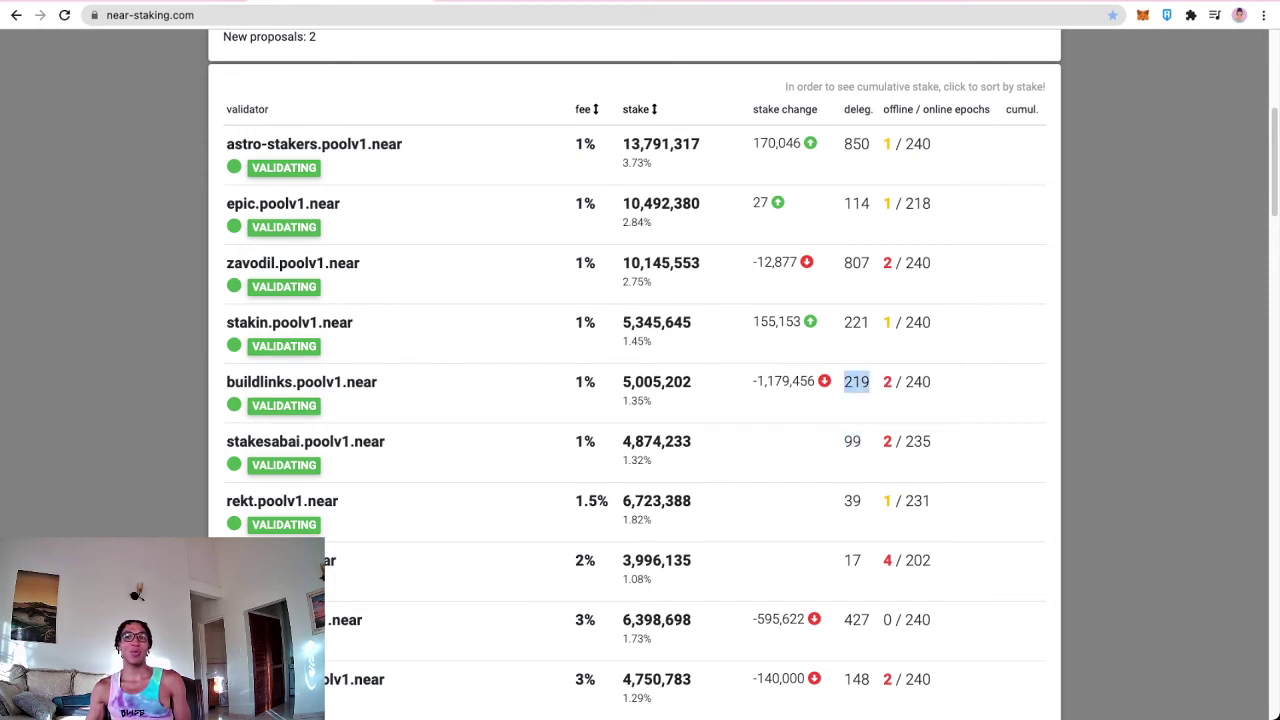
left_click_drag(844, 322, 862, 322)
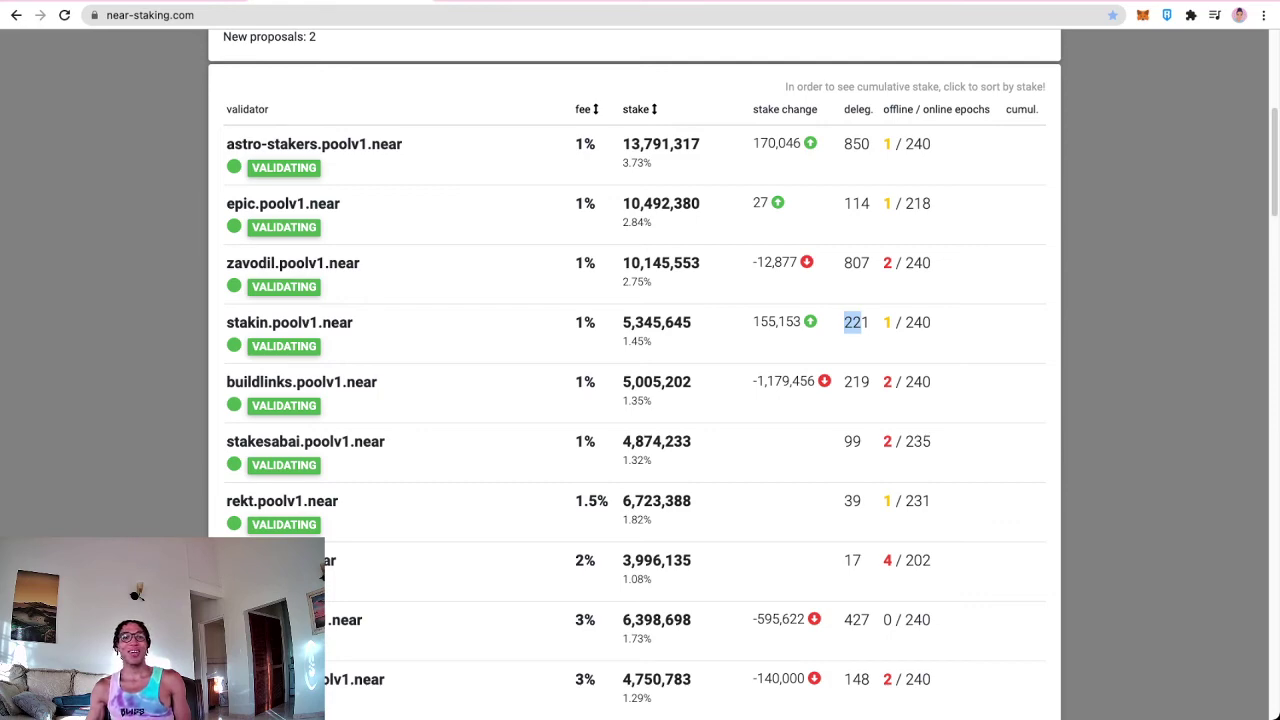
Step: Search 'stakin' in the wallet and delegate 1 NEAR to stakin.poolv1.near
key("ctrl+shift+Tab")
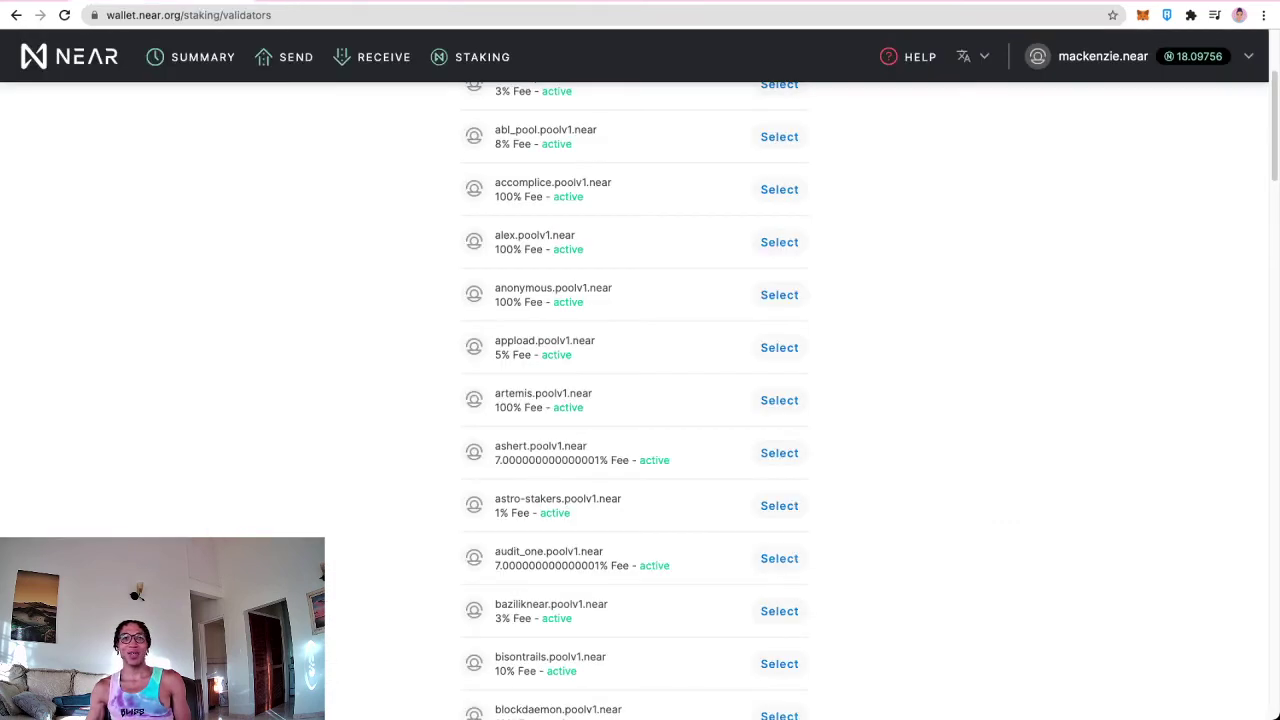
scroll(634, 400, "up", 3)
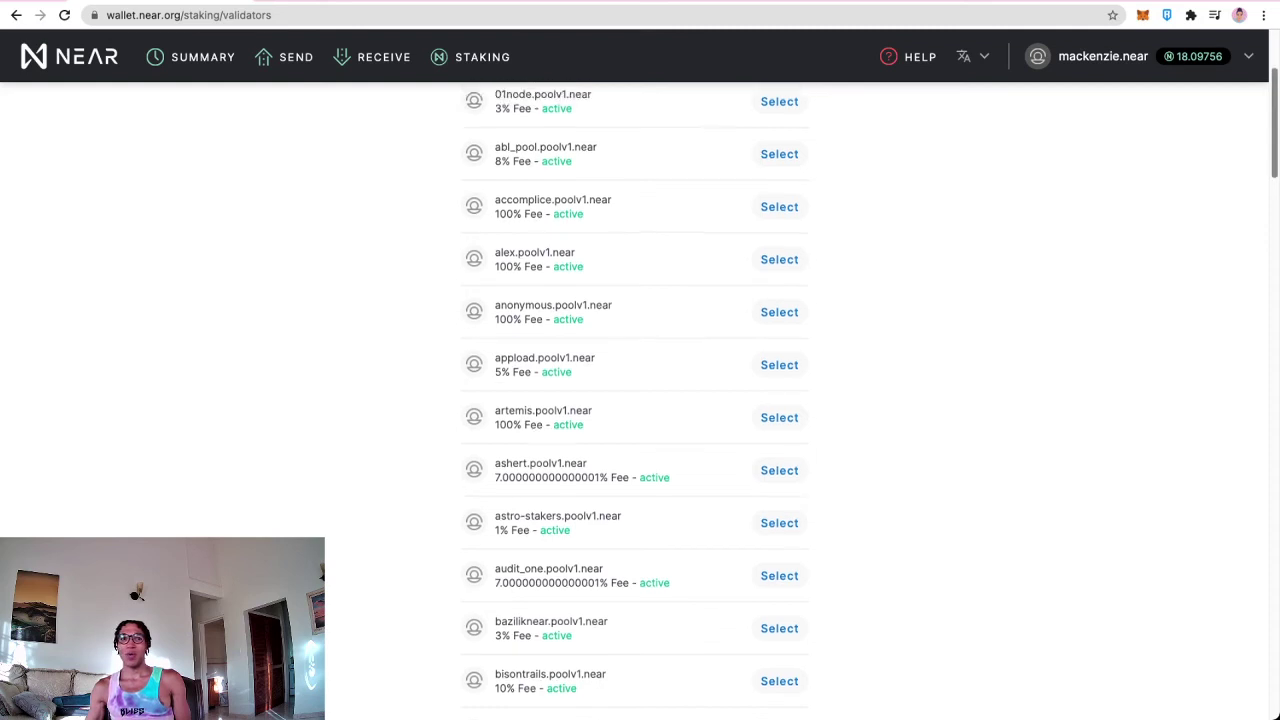
type("s")
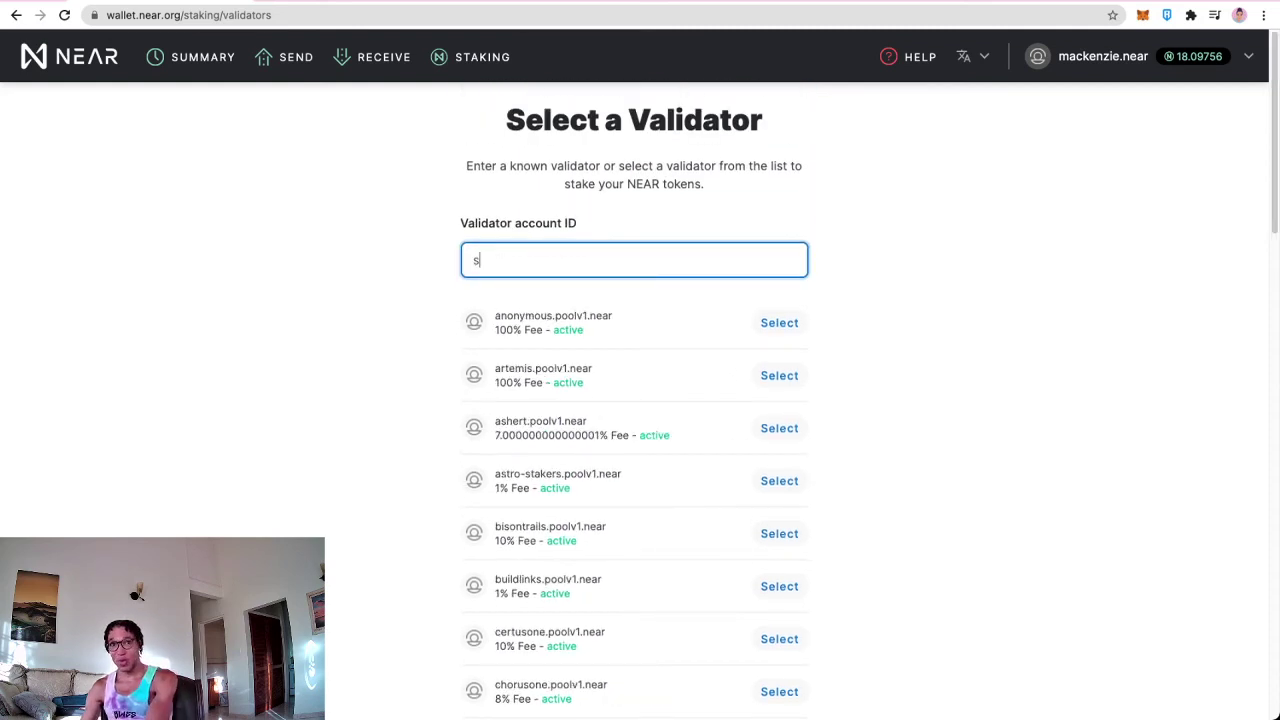
type("takin")
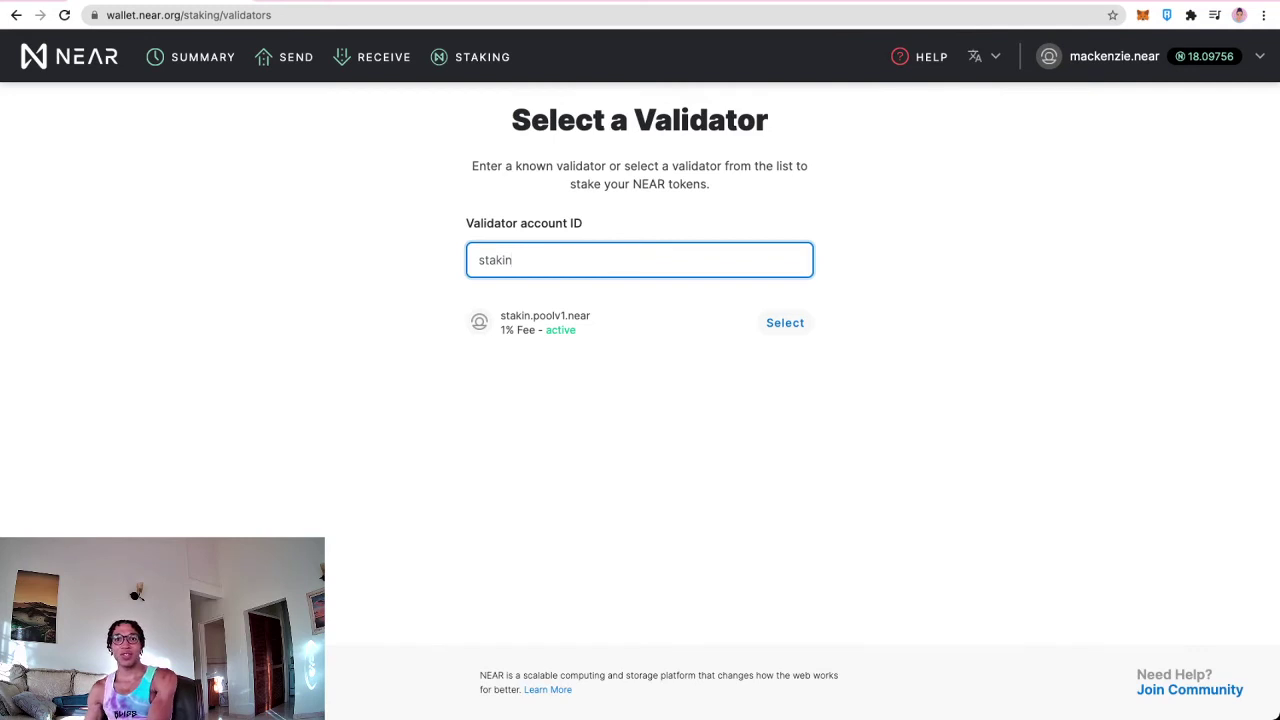
key("Return")
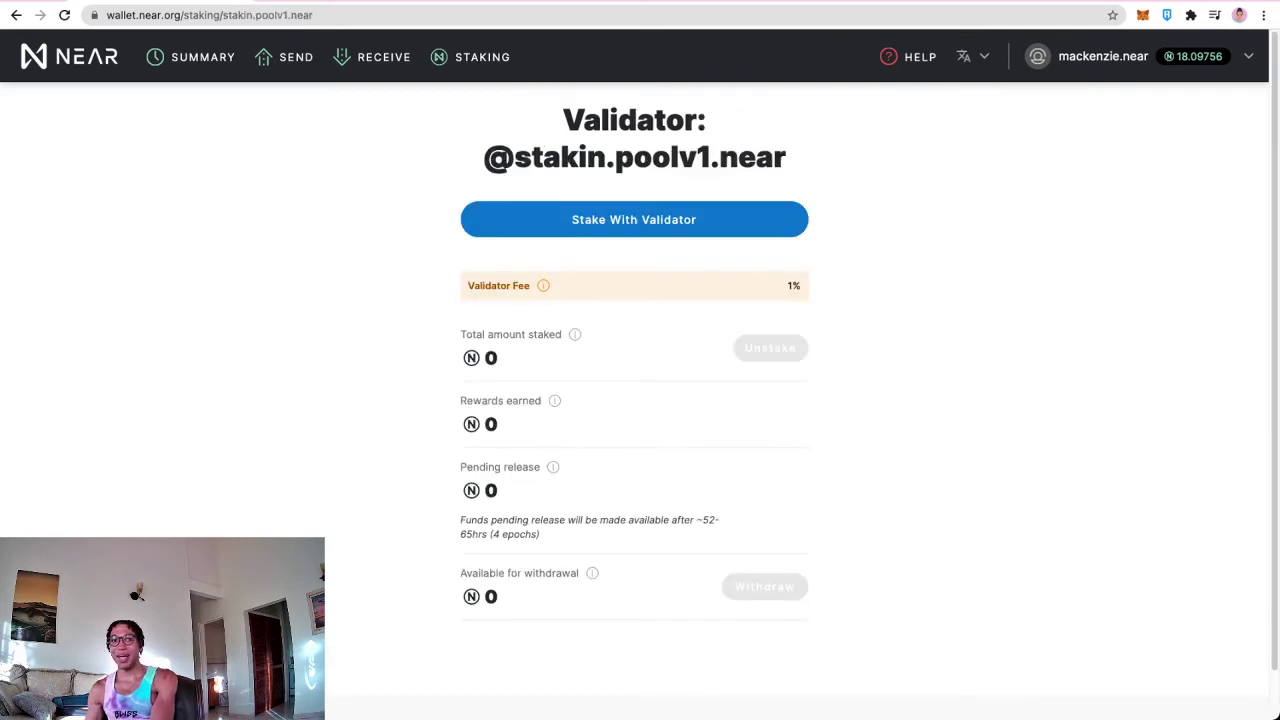
left_click(634, 219)
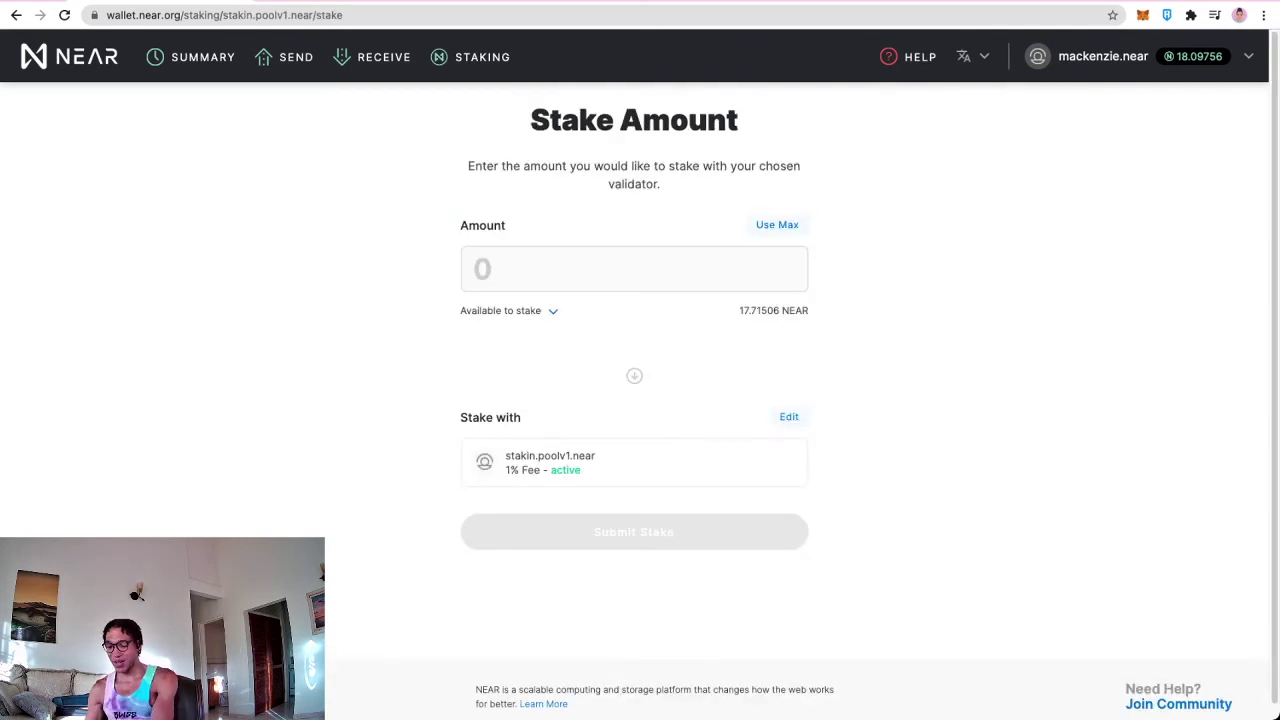
left_click(634, 268)
type("1")
left_click(634, 531)
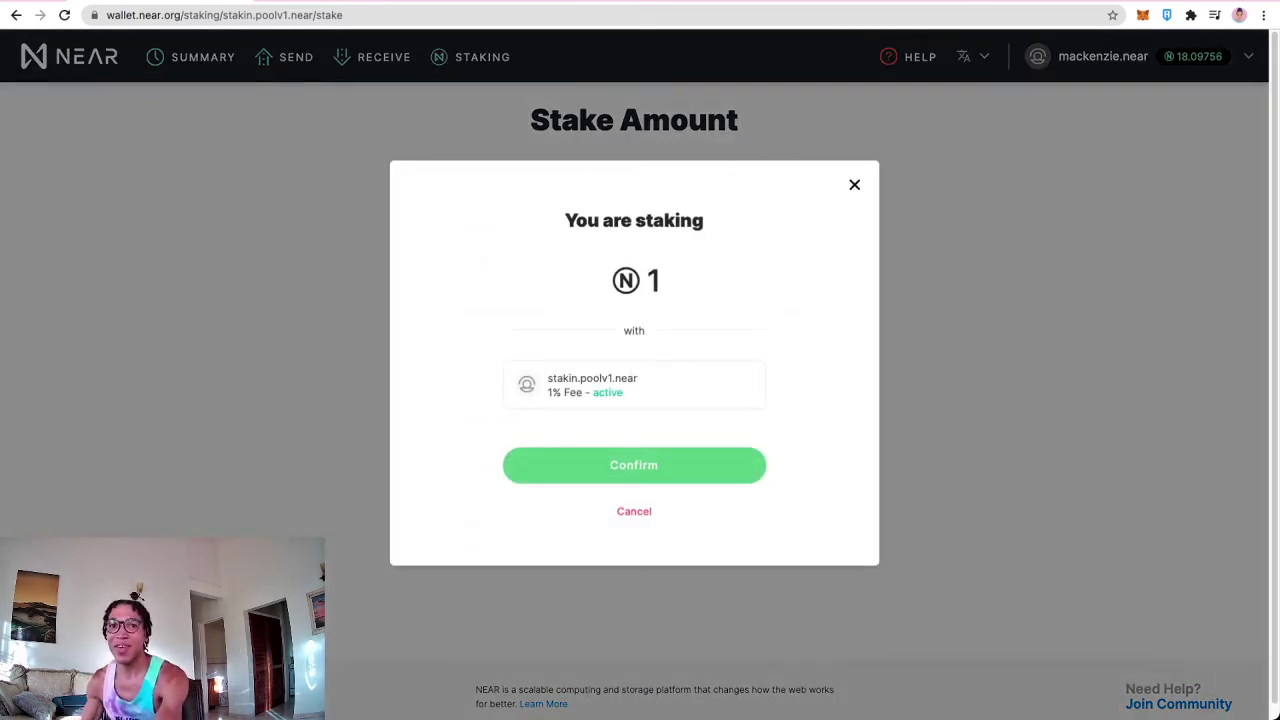
left_click(634, 465)
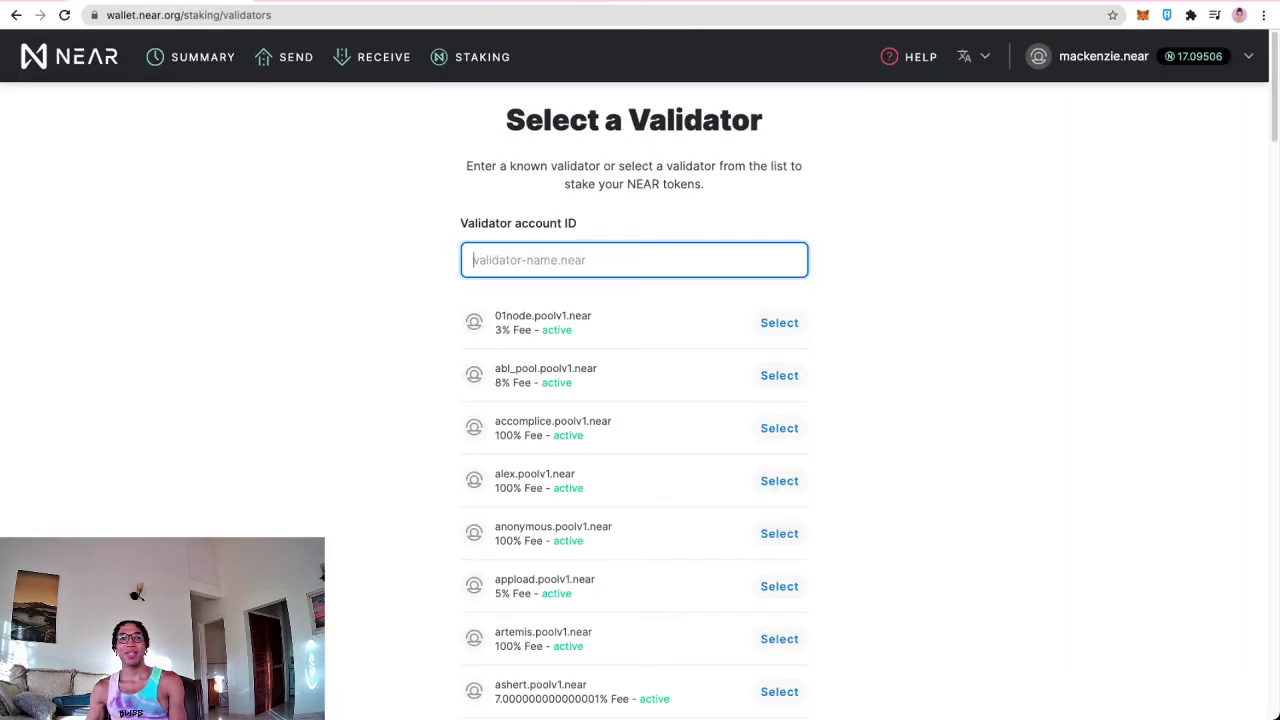
Step: Search 'bui' and stake 1 NEAR with buildlinks.poolv1.near
type("12")
key("BackSpace")
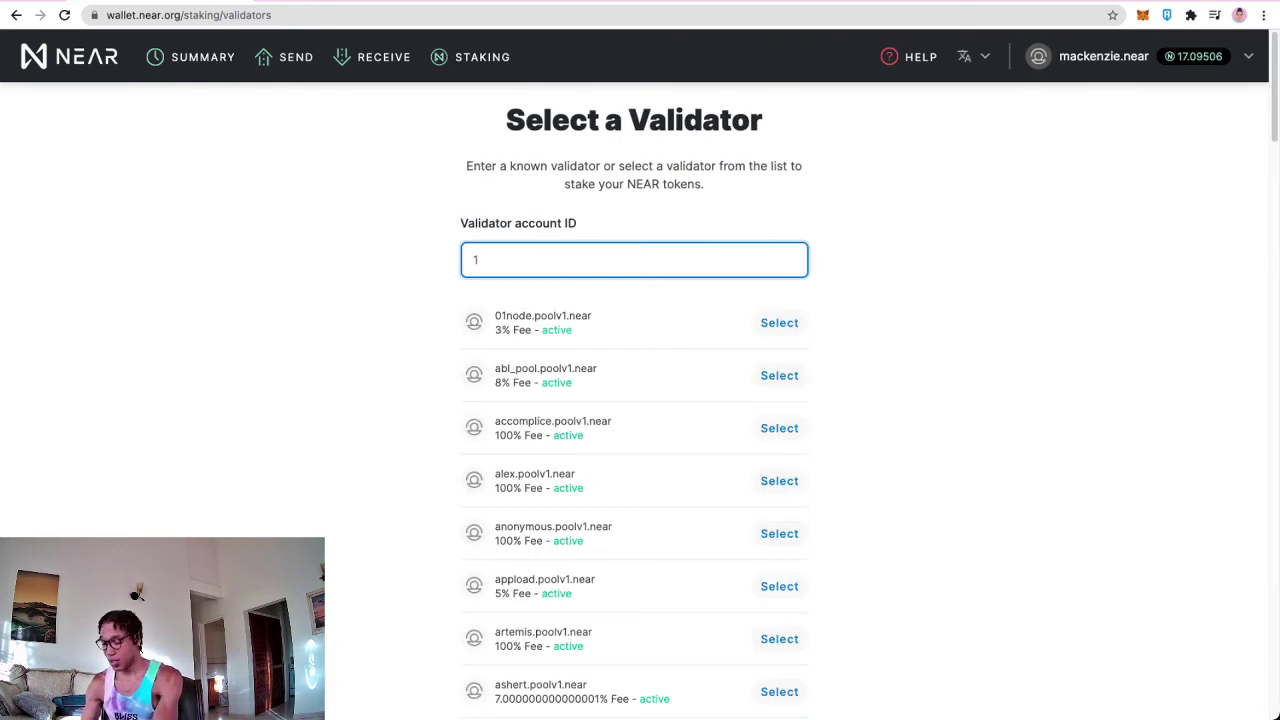
key("BackSpace")
type("bui")
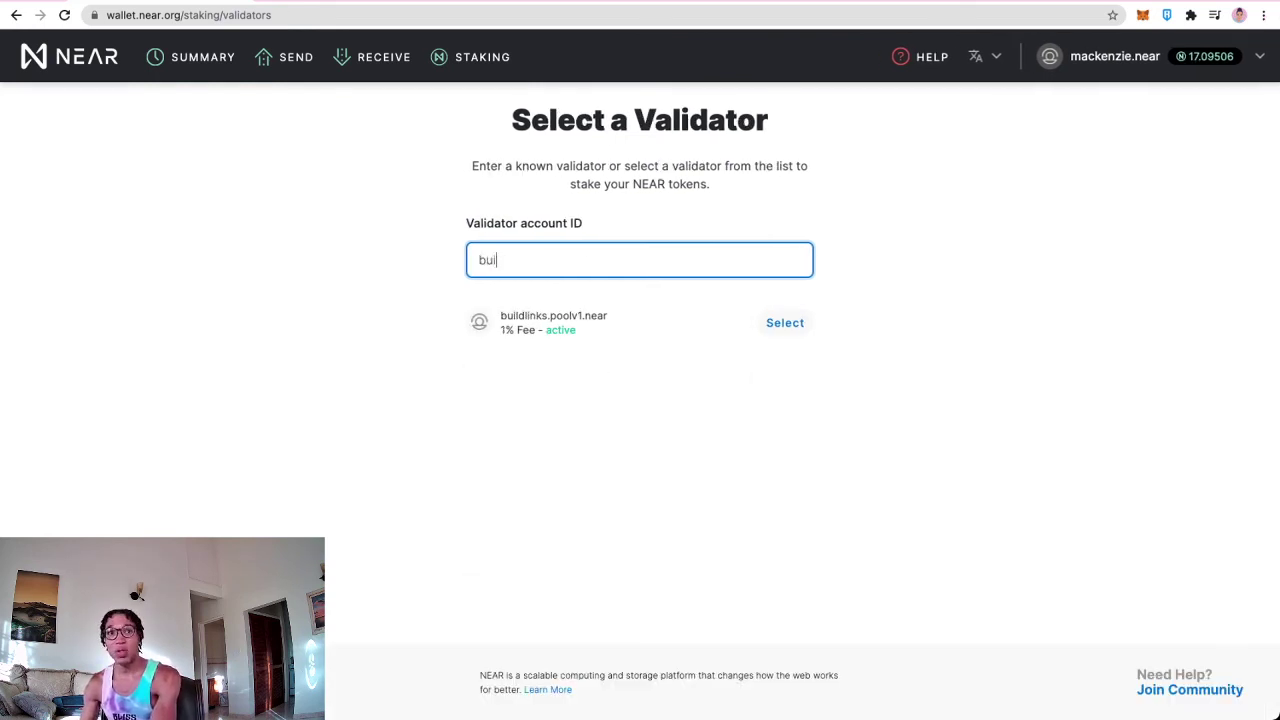
key("Return")
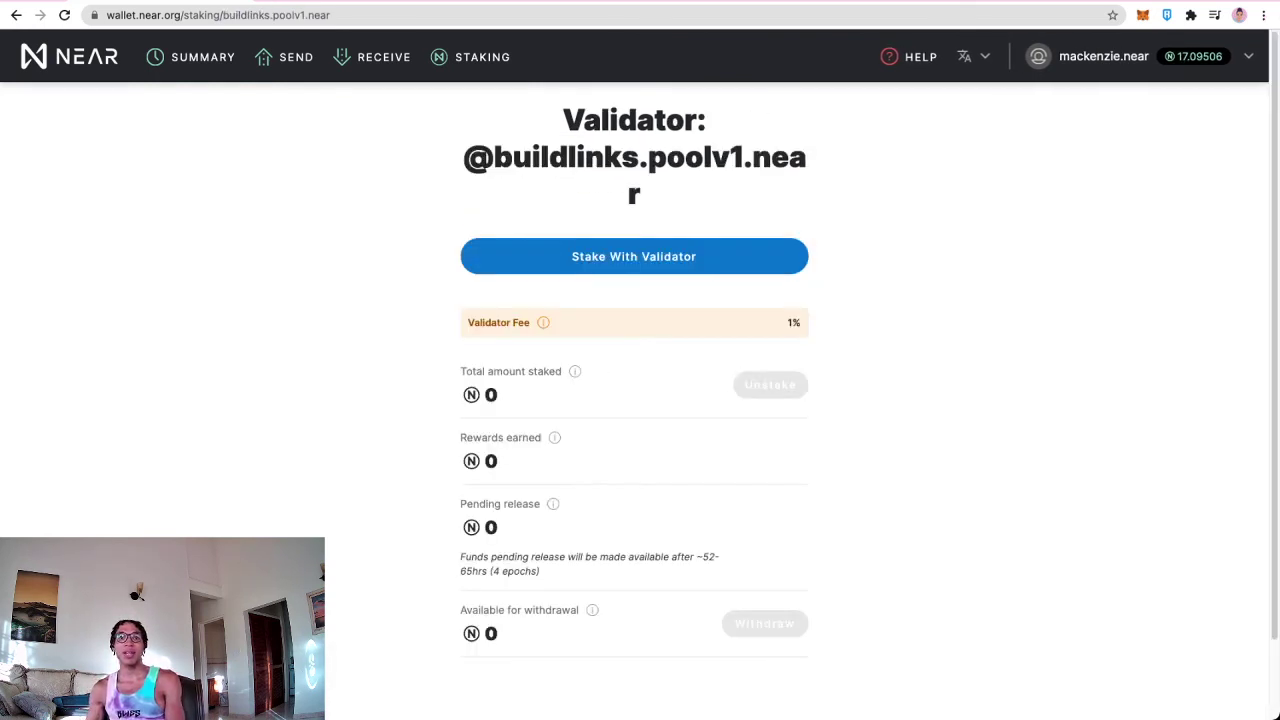
left_click(634, 256)
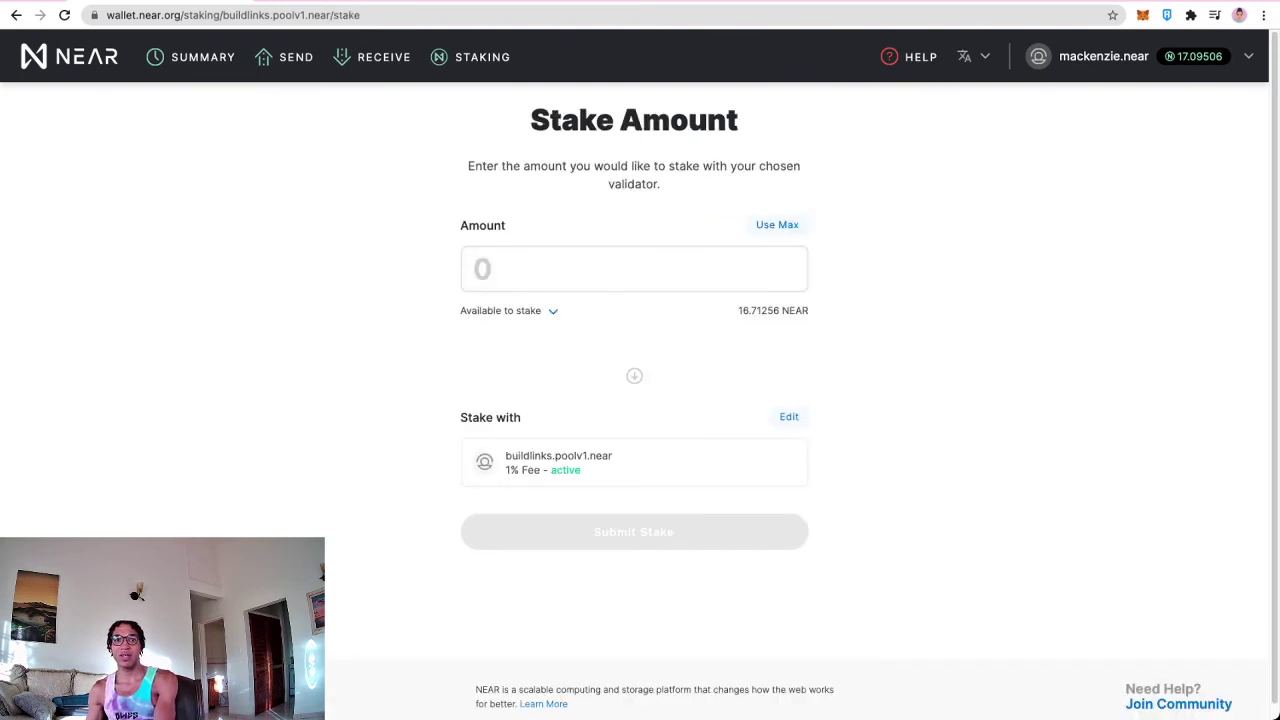
left_click(634, 268)
type("1")
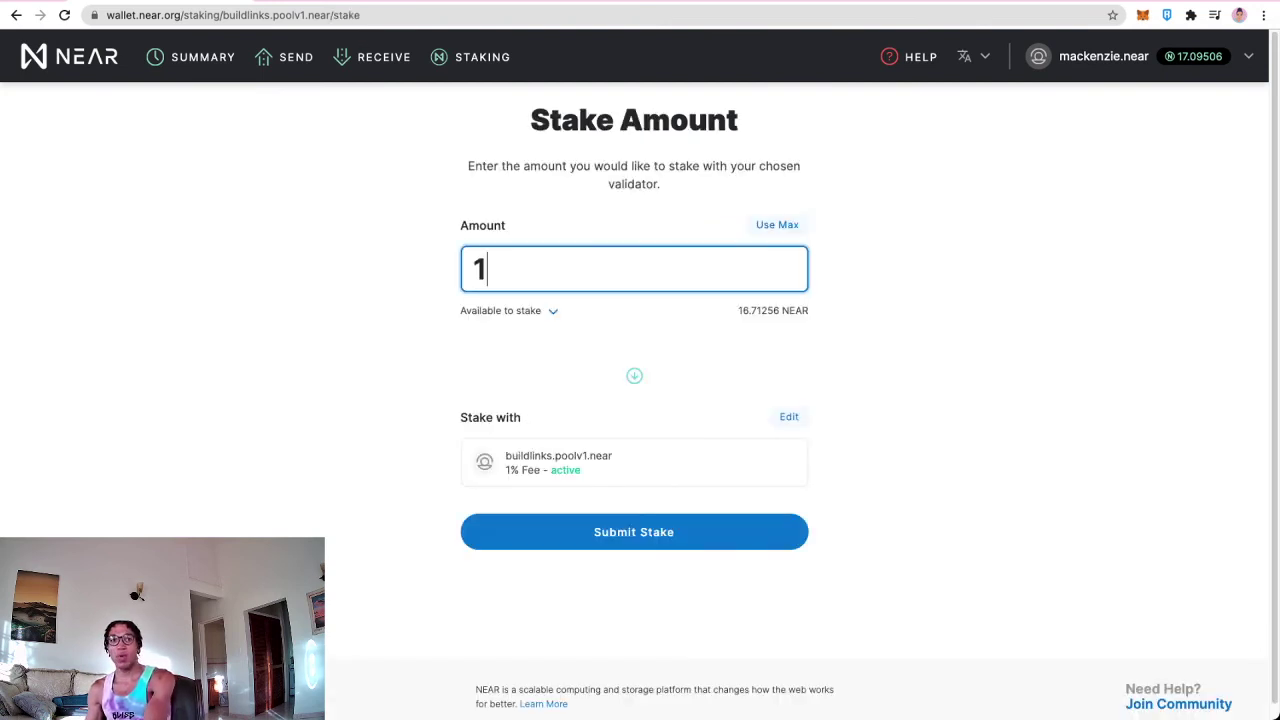
key("Return")
key("Return")
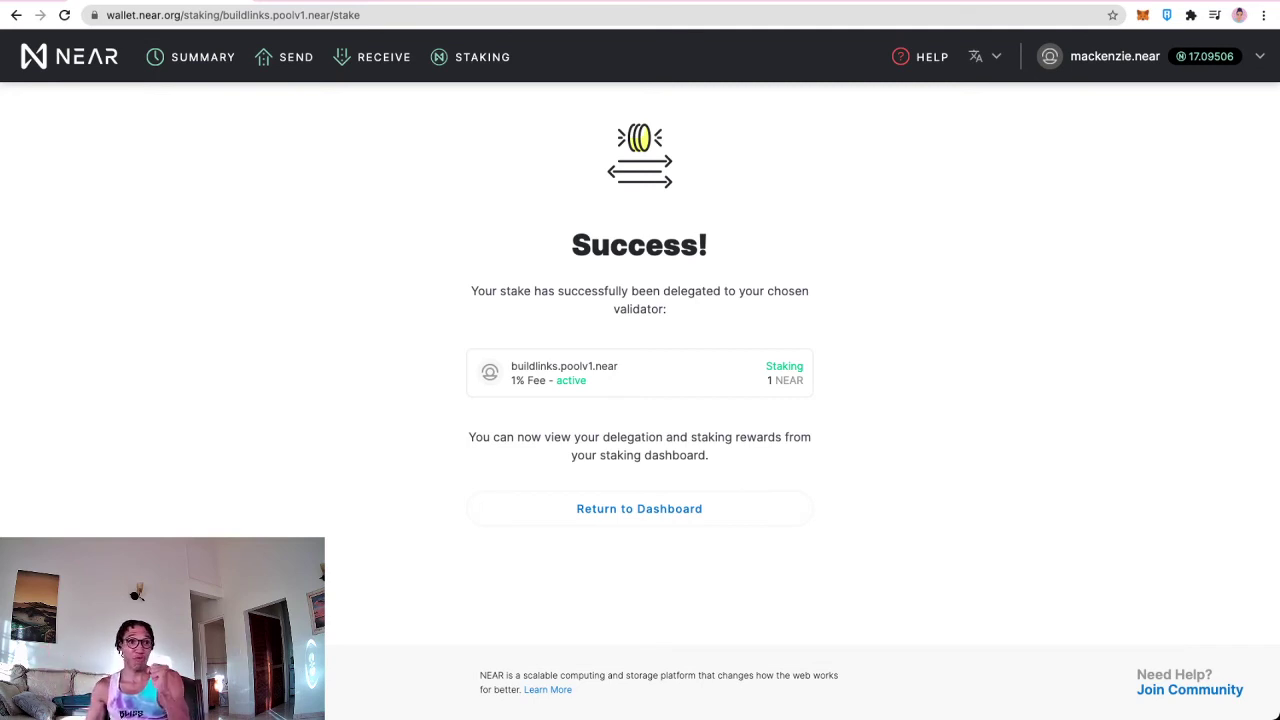
Step: Back on the 3 NEAR staking dashboard, read the Pending release withdrawal note, then reopen Select a Validator
left_click(639, 508)
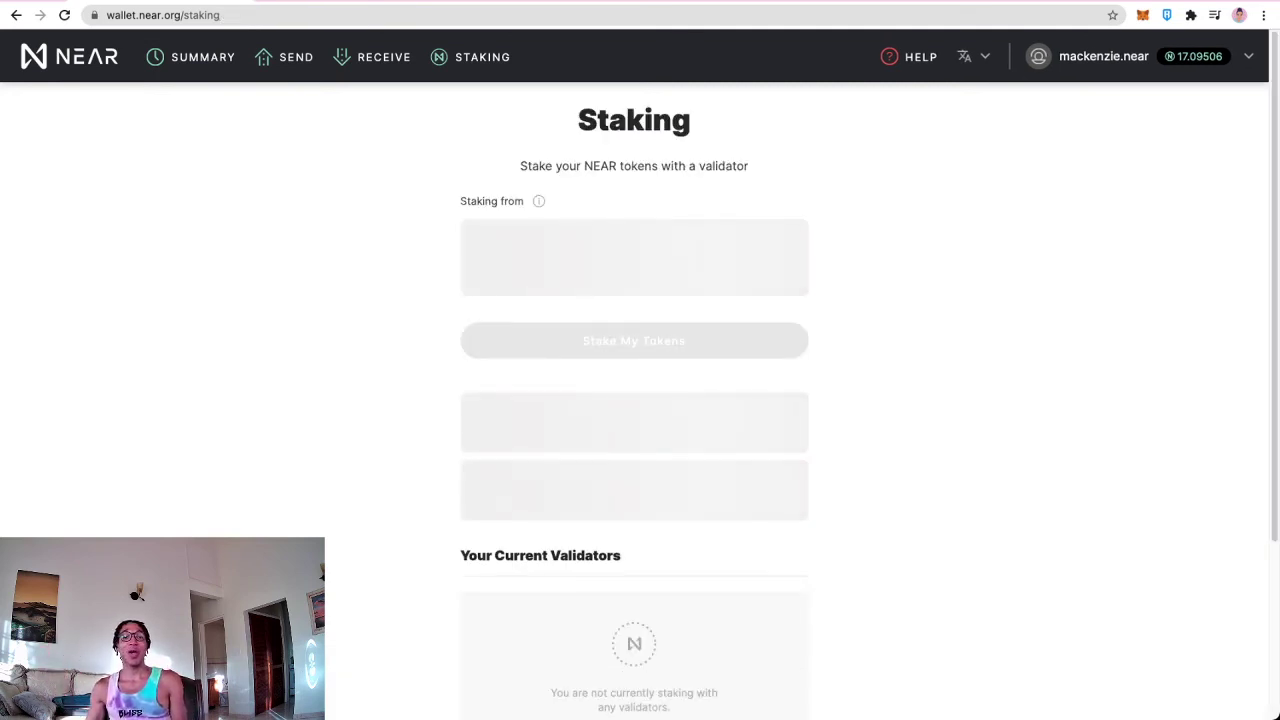
scroll(634, 400, "down", 2)
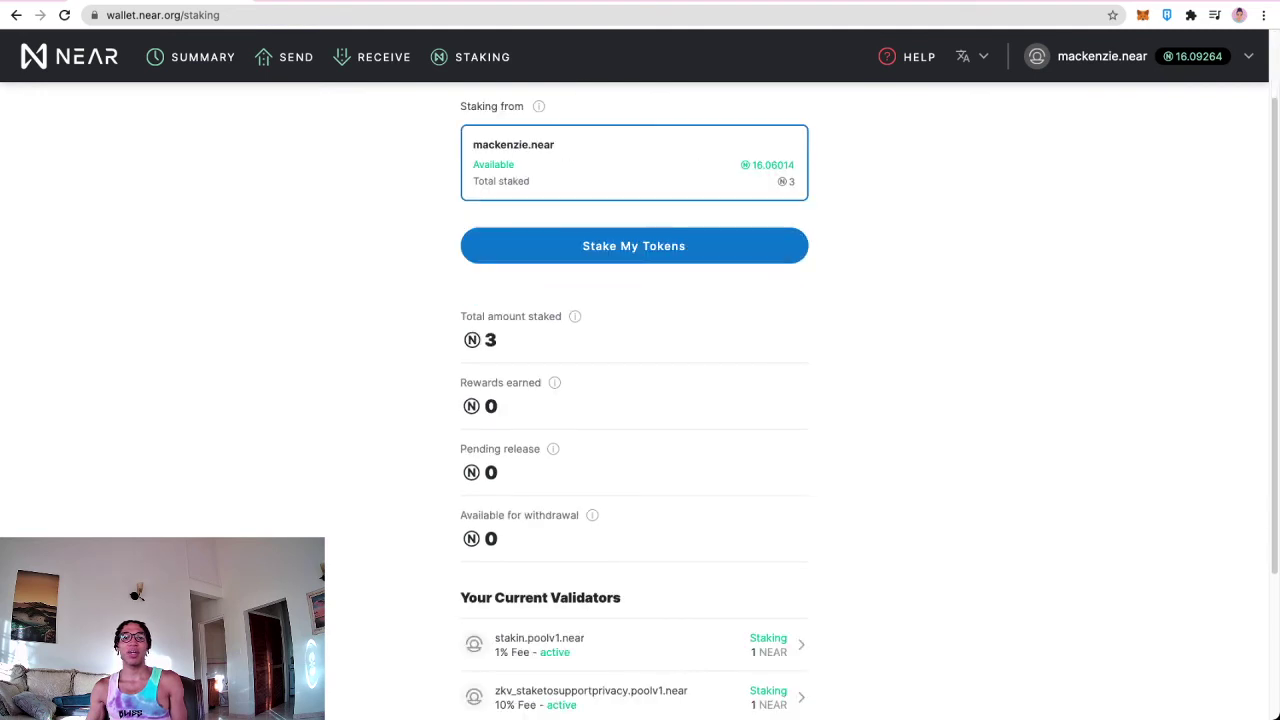
left_click(553, 449)
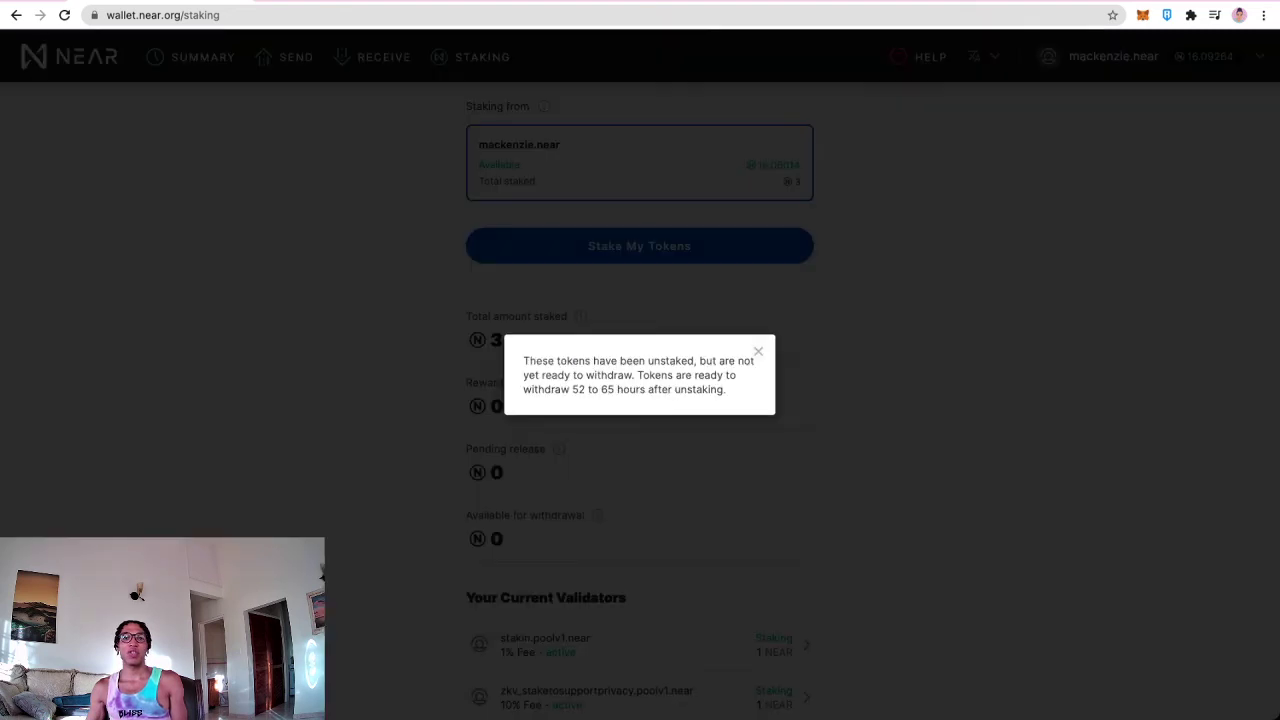
left_click_drag(543, 361, 670, 389)
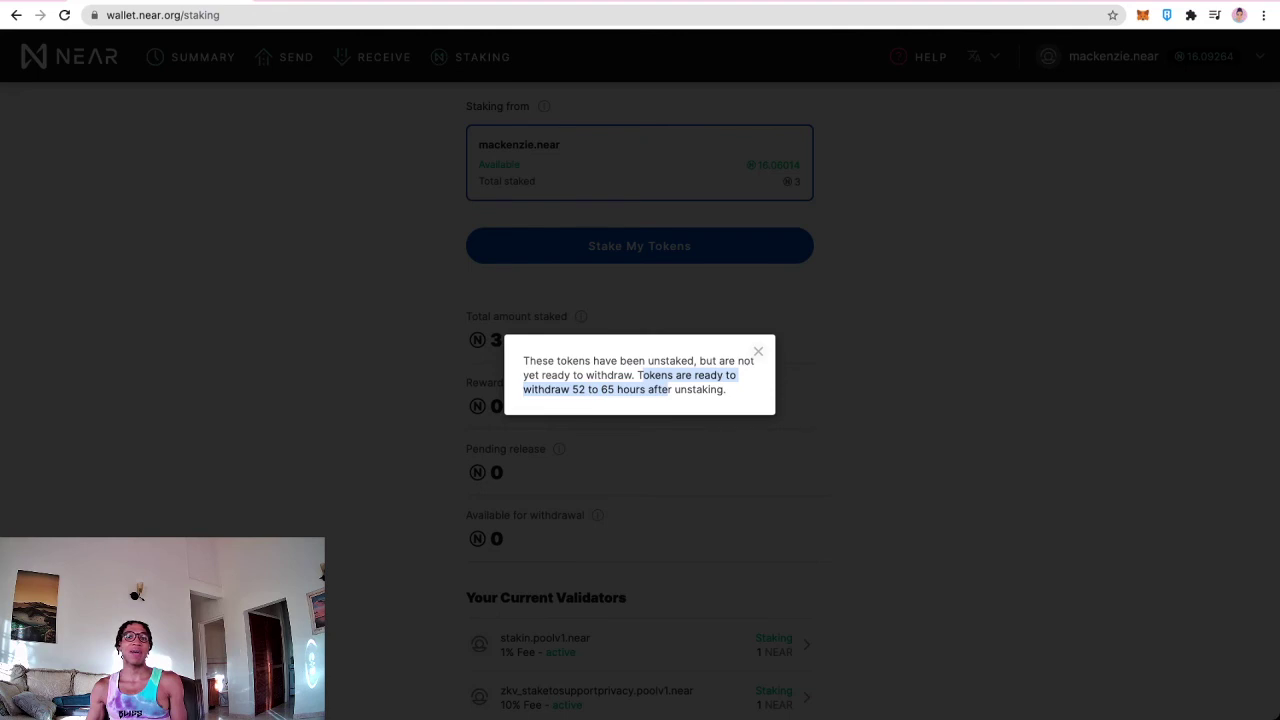
left_click(758, 351)
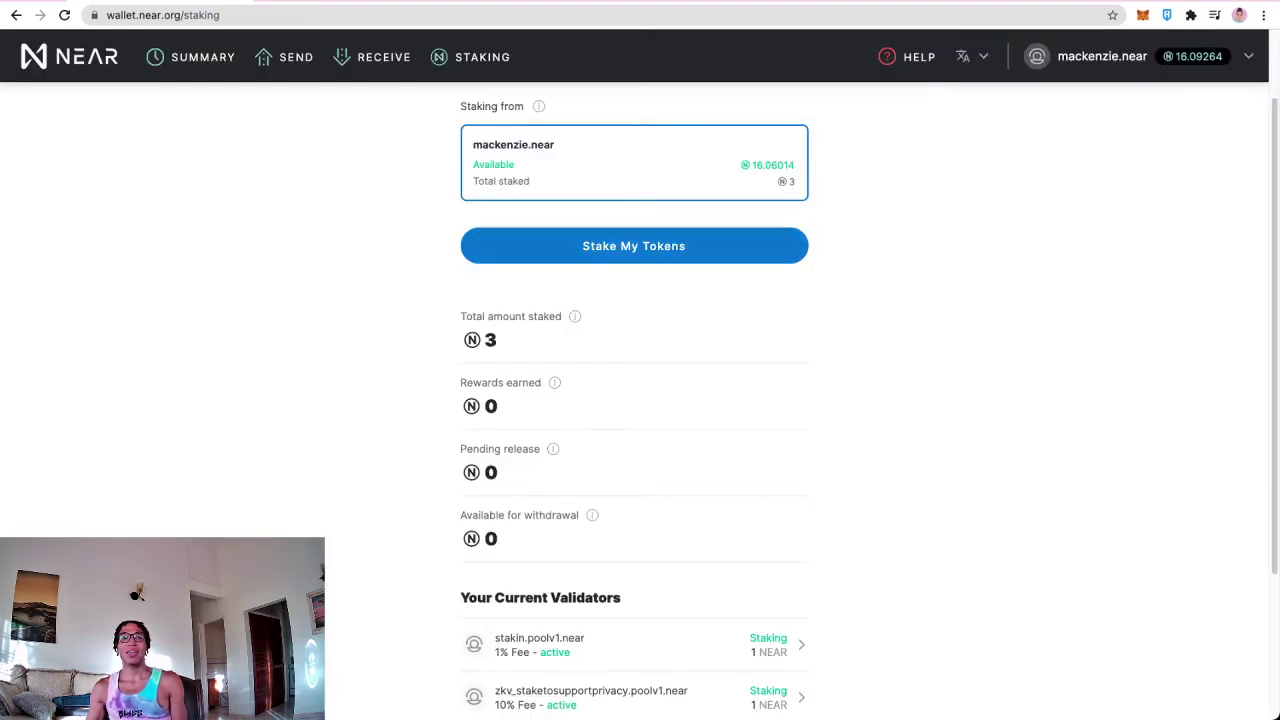
left_click(634, 245)
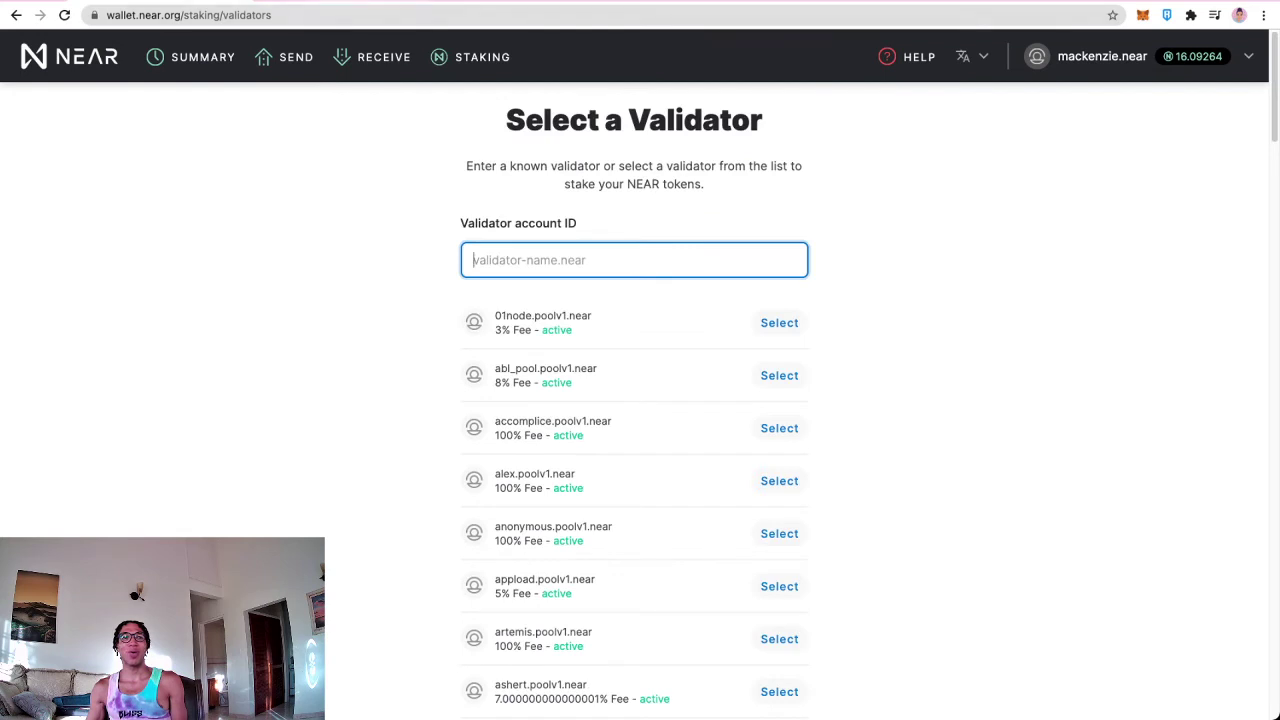
Step: After checking near-staking.com, search 'stakesa' and delegate 1 NEAR to stakesabai.poolv1.near
left_click(340, 2)
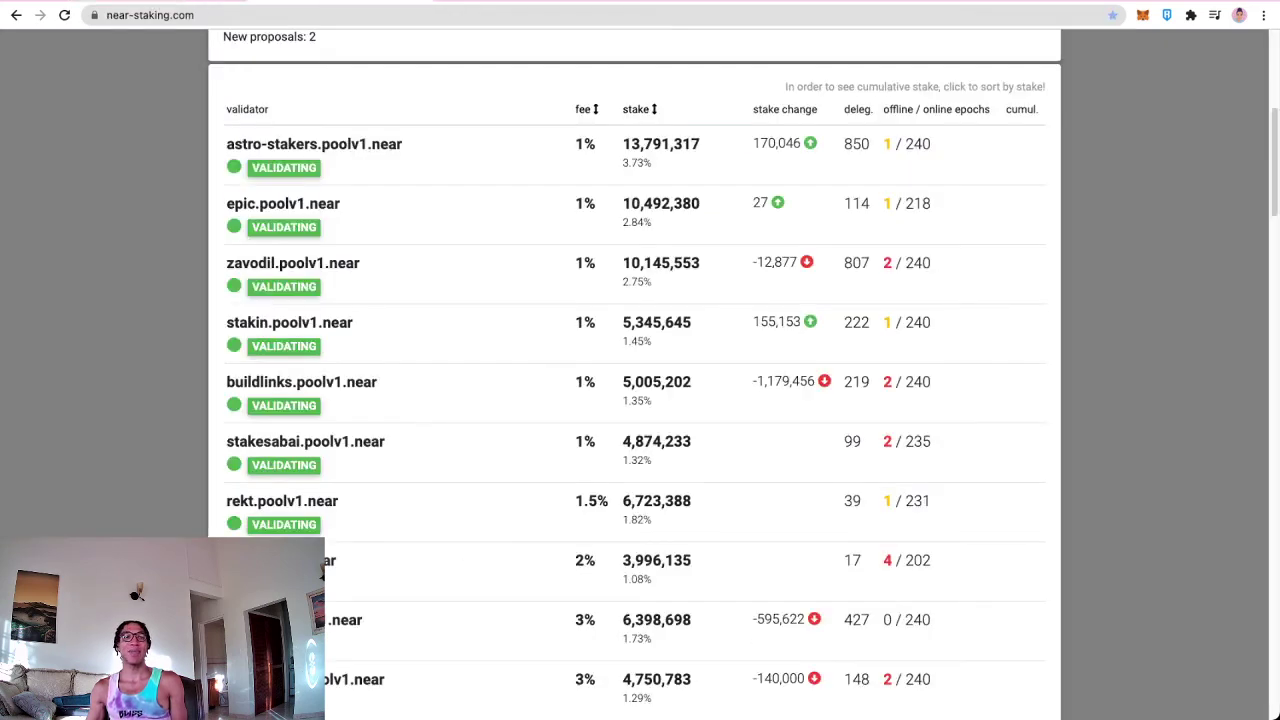
key("ctrl+shift+Tab")
type("stake")
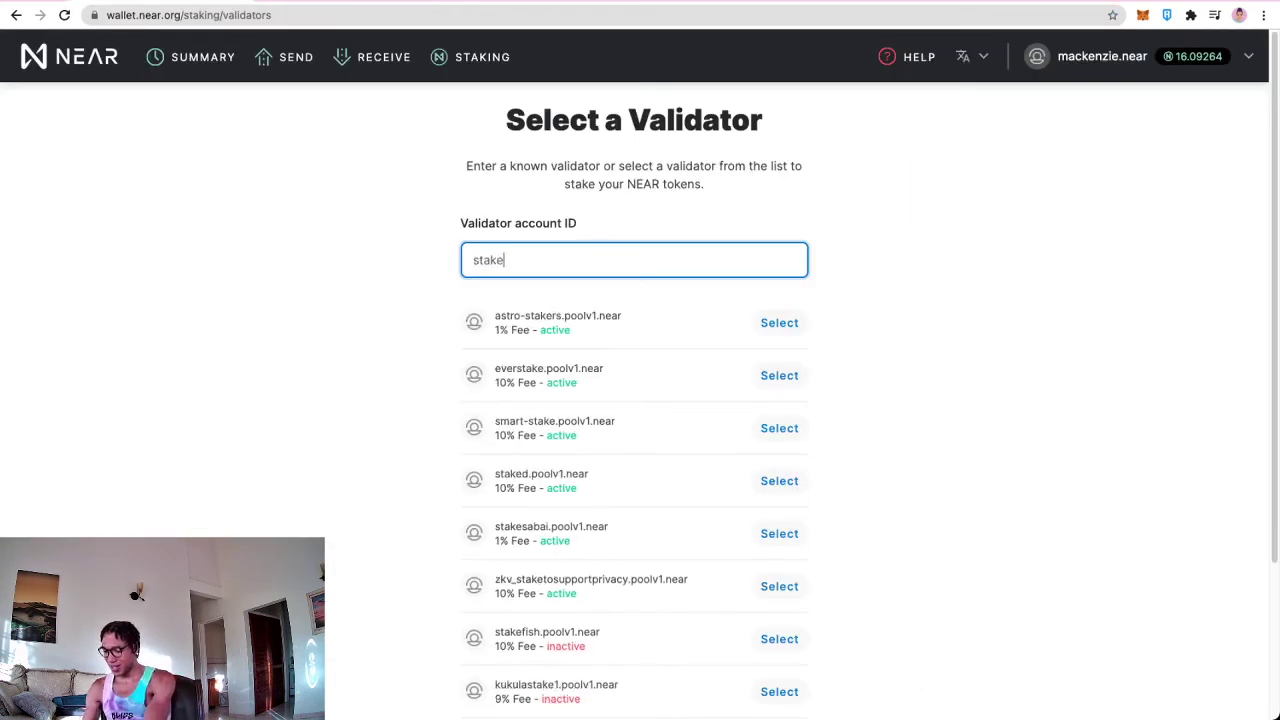
type("sa")
left_click(785, 322)
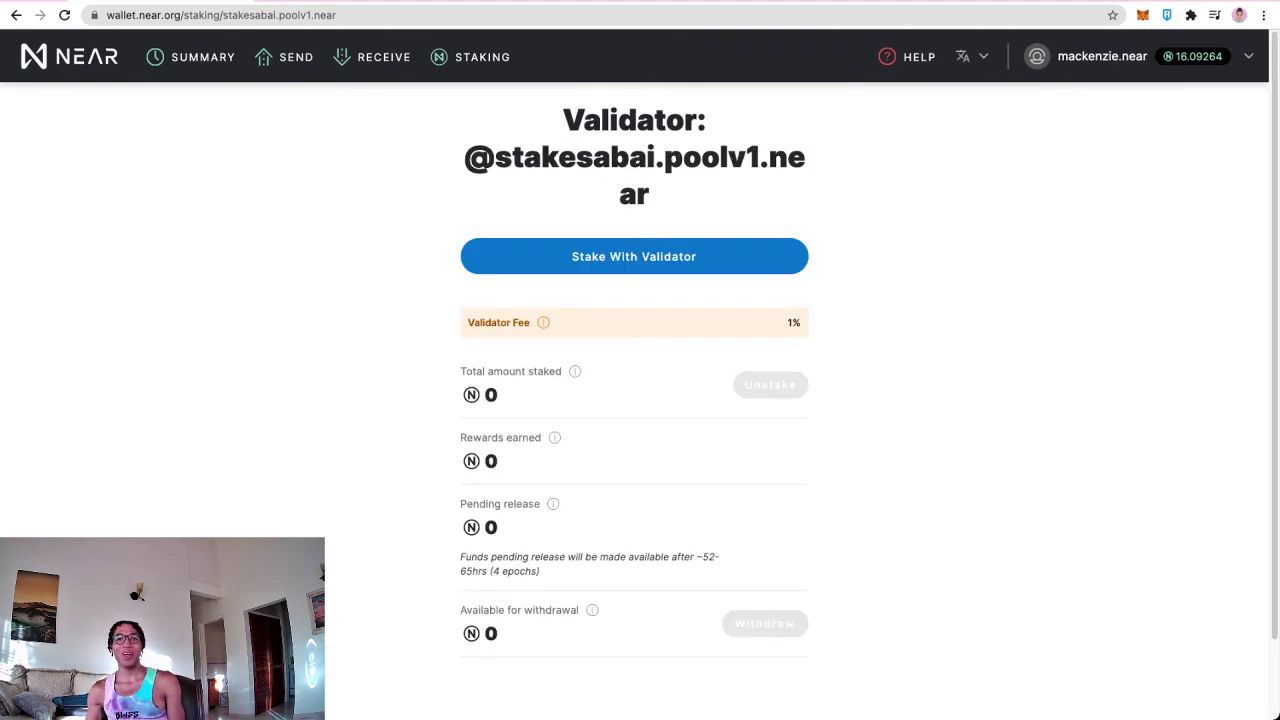
left_click(634, 256)
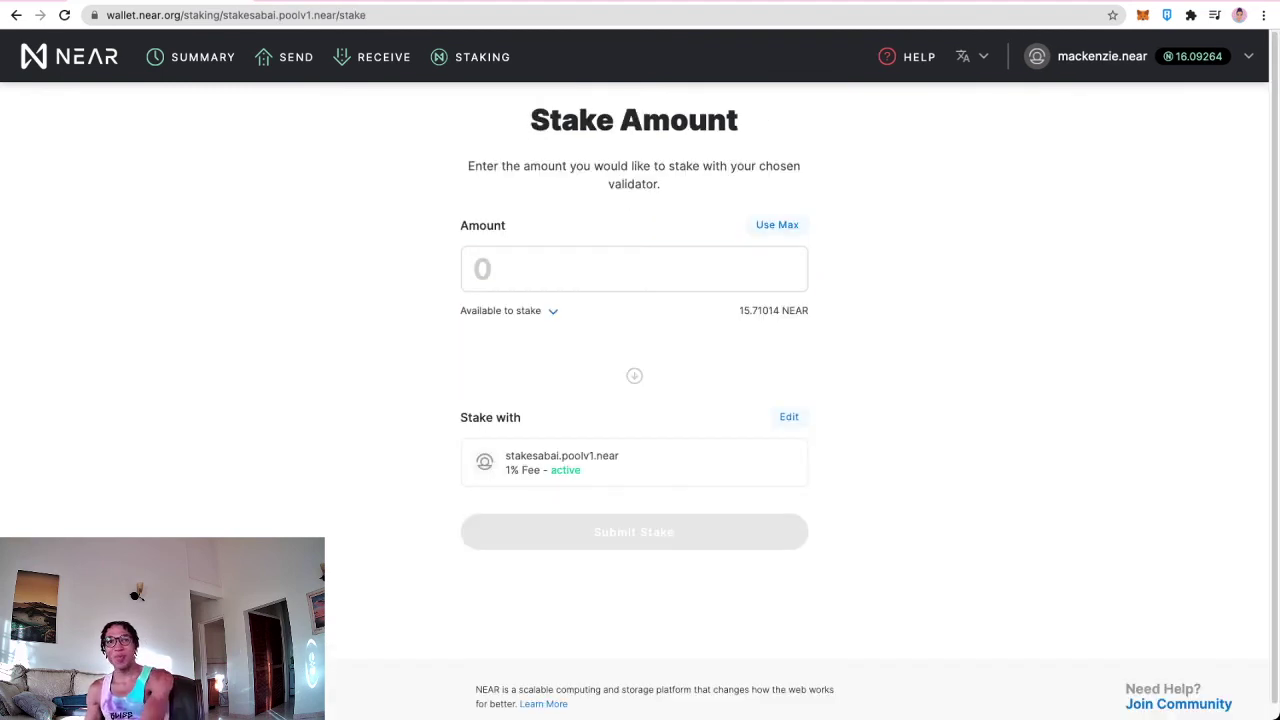
left_click(634, 269)
type("1")
left_click(634, 531)
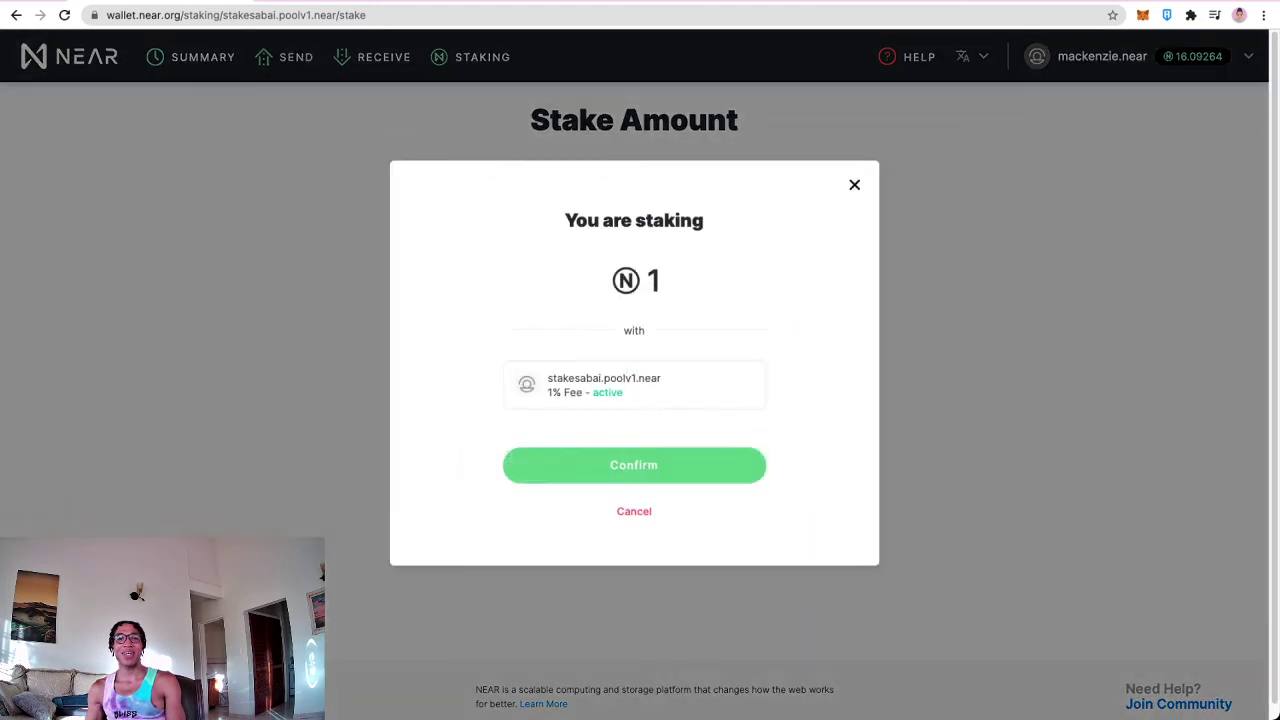
key("Return")
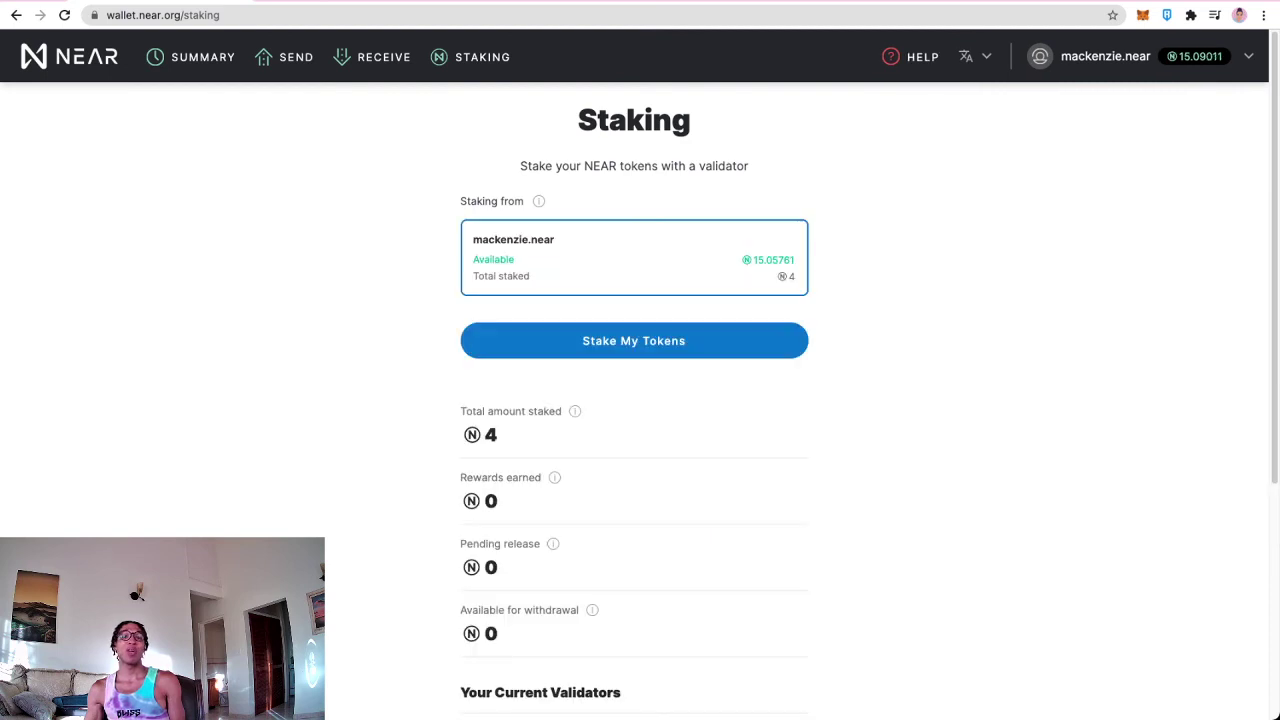
Step: Review the four validators' 1 NEAR stakes, then go to the account summary showing a 15.09011 balance
scroll(634, 400, "down", 3)
left_click_drag(466, 262, 534, 262)
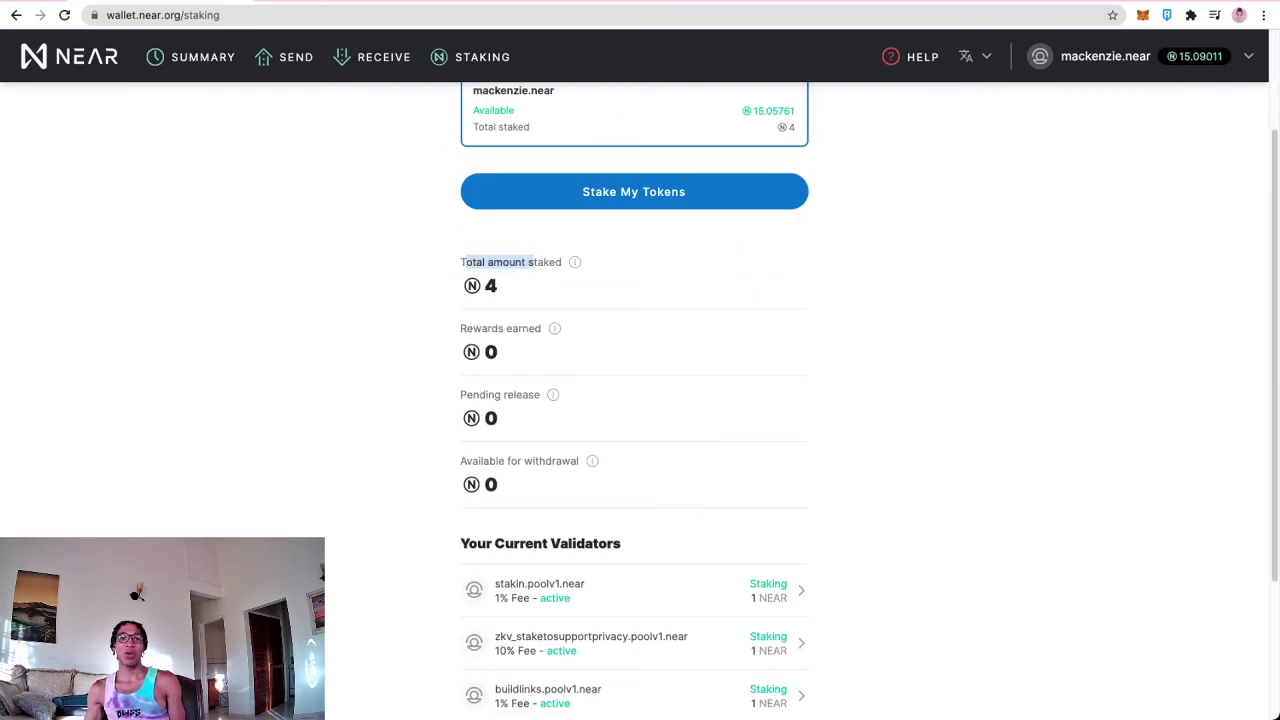
scroll(634, 400, "down", 4)
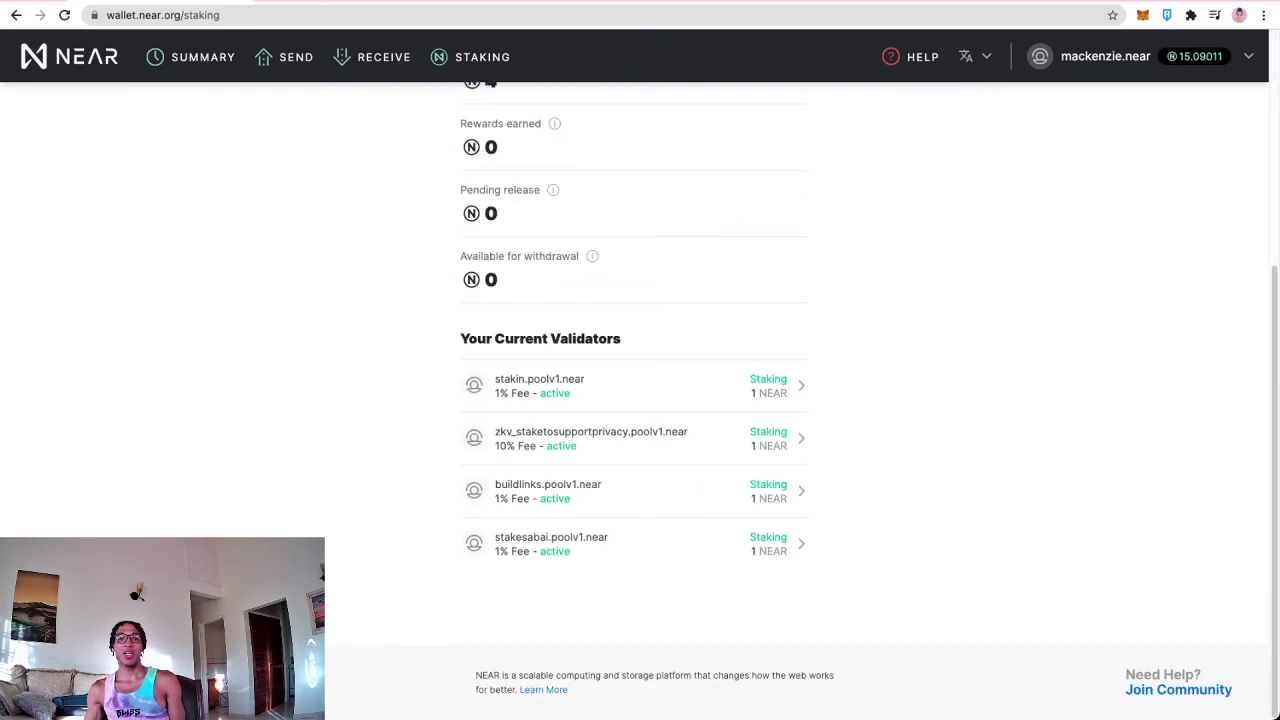
scroll(634, 400, "up", 7)
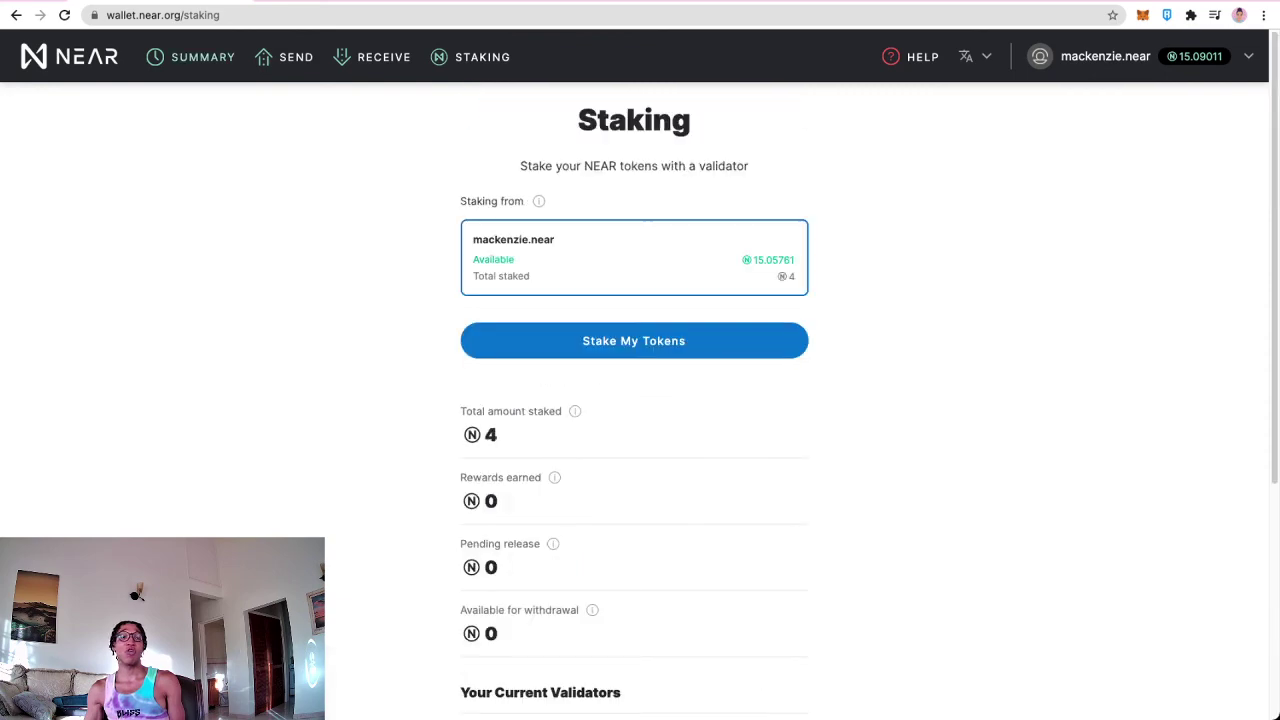
left_click(190, 57)
left_click(1105, 56)
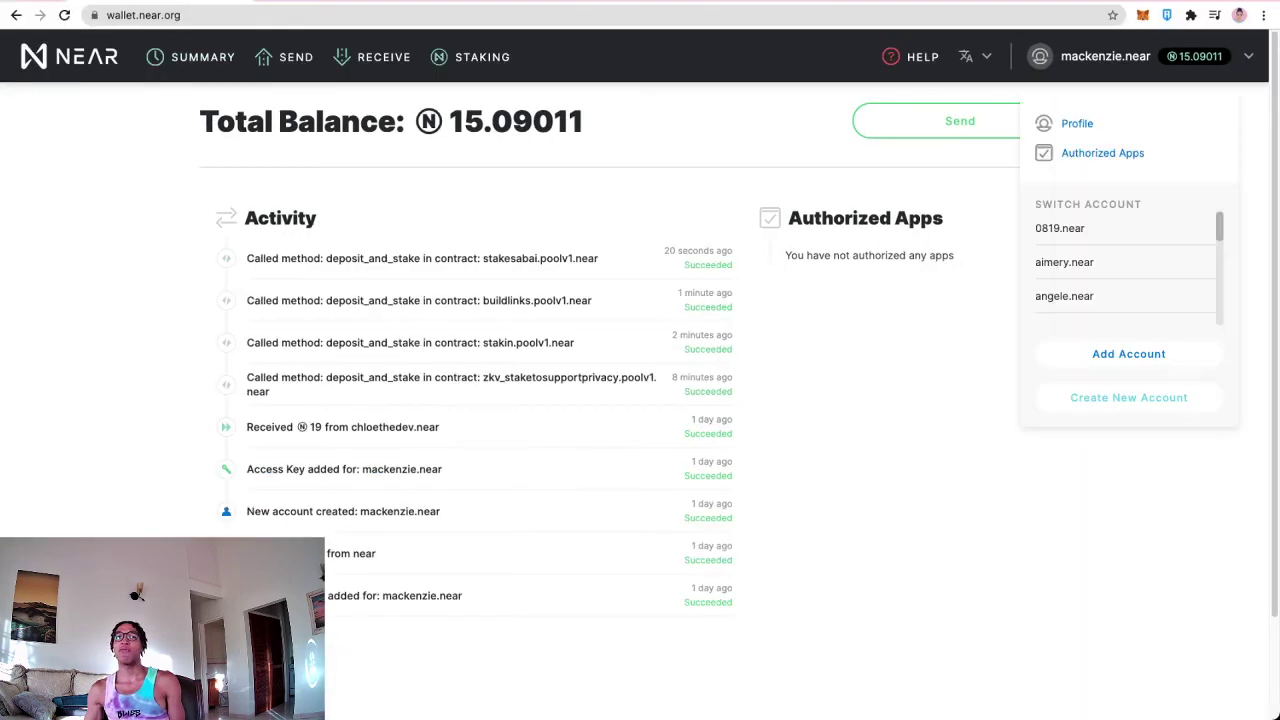
Step: Open the account Profile page from the account dropdown and reload it
left_click(1078, 123)
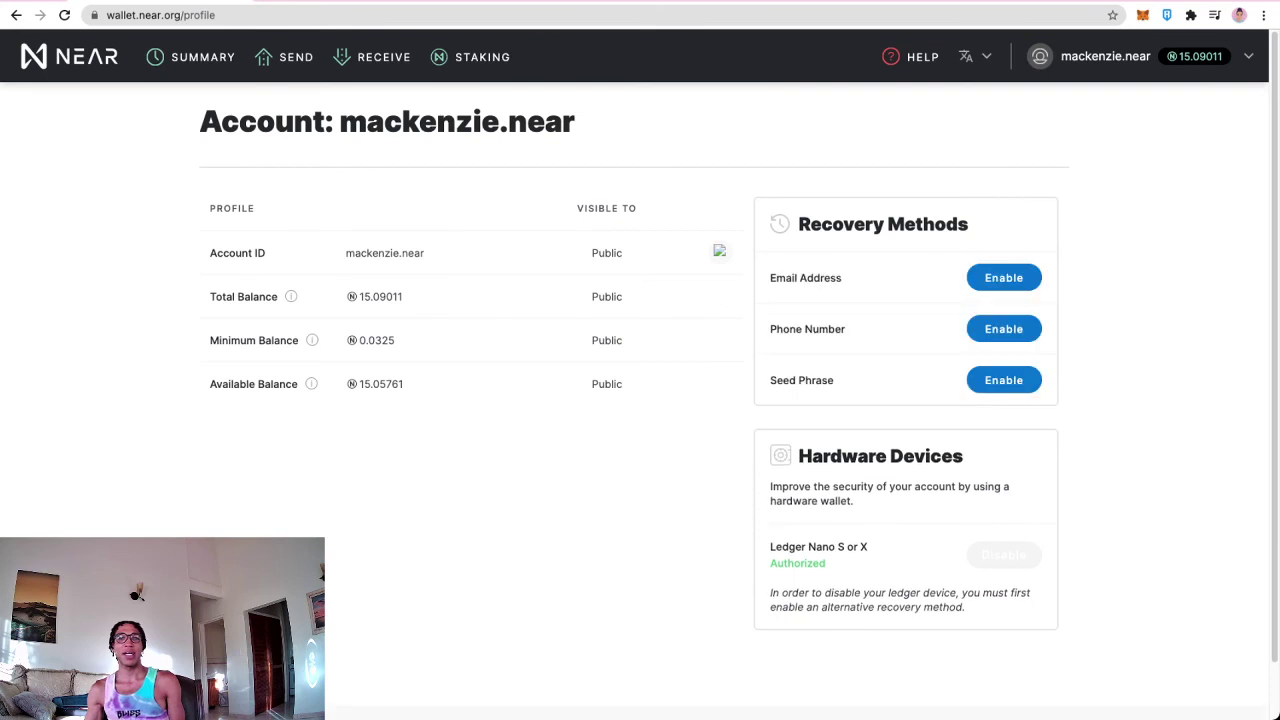
scroll(734, 400, "down", 1)
scroll(734, 400, "up", 1)
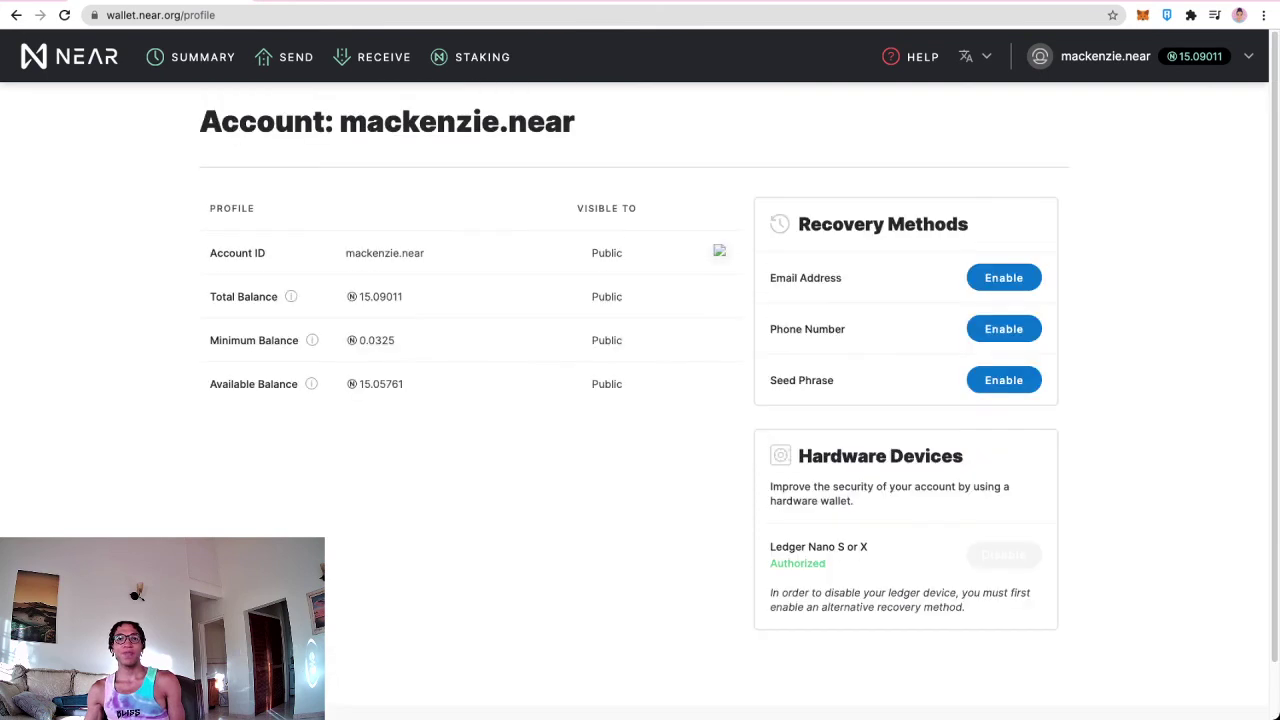
left_click(64, 15)
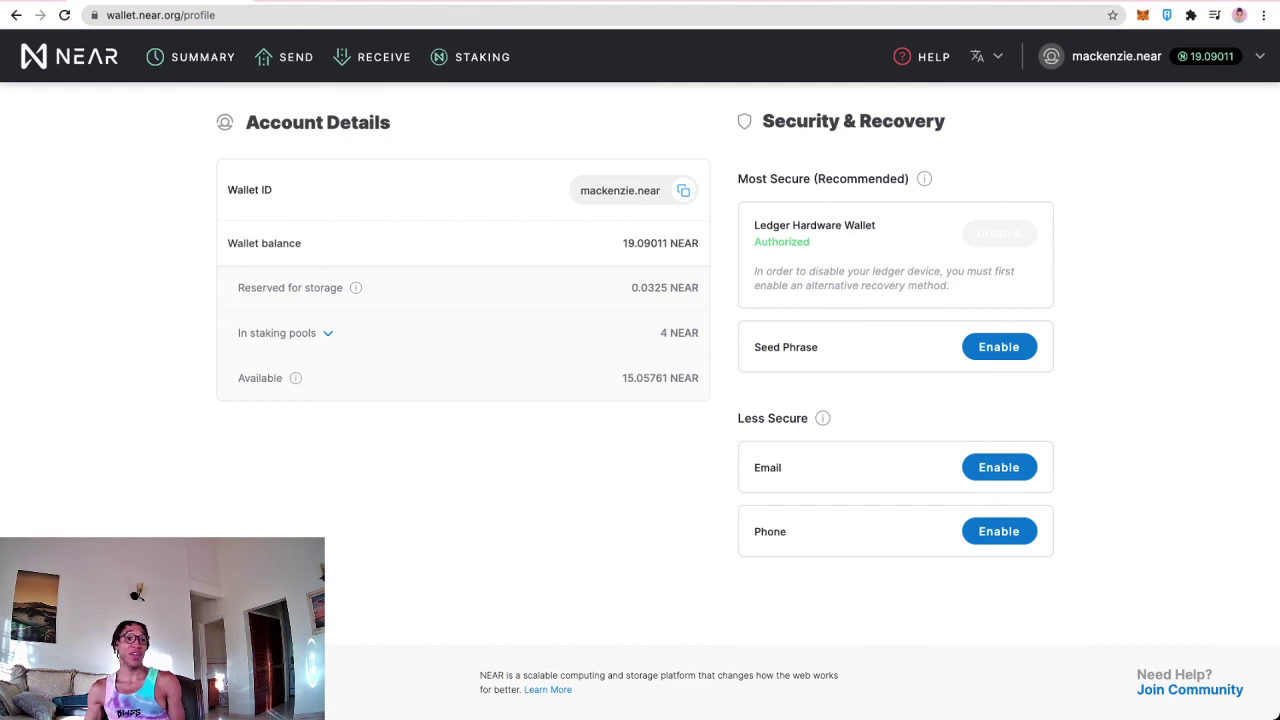
Step: Expand In staking pools to show 4 NEAR staked, 0 pending release and 15.05761 available
mouse_move(355, 287)
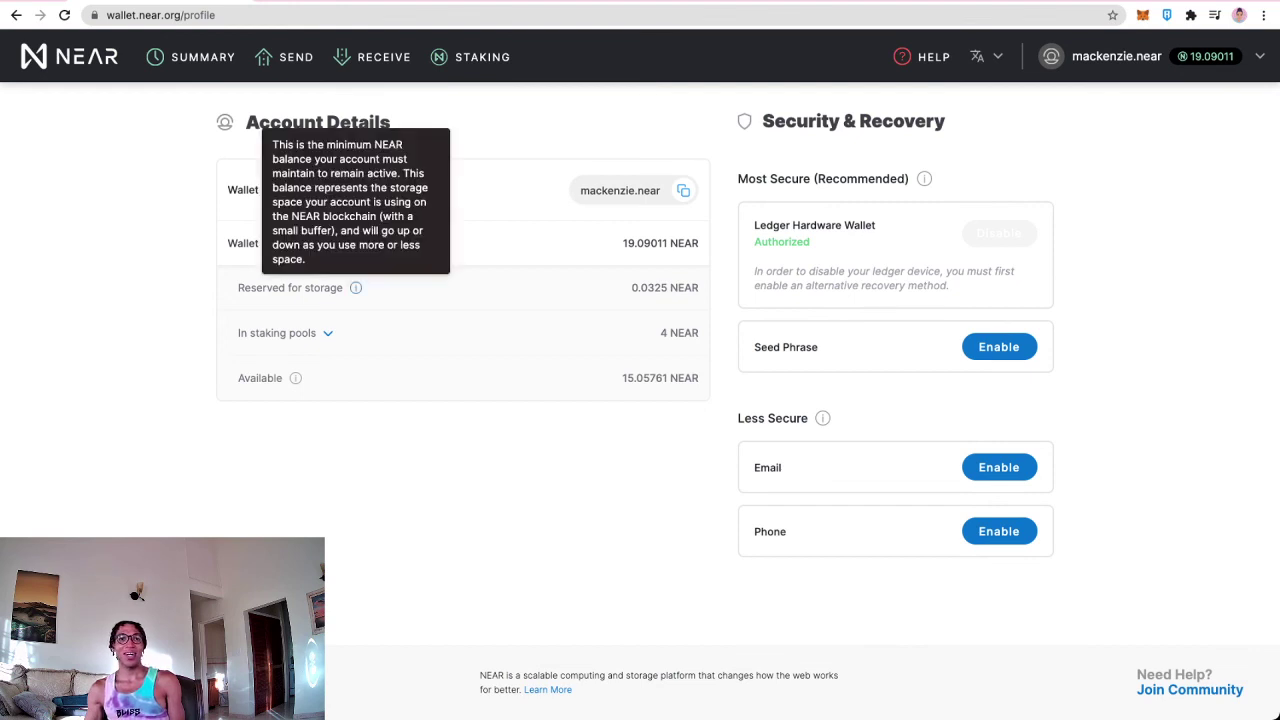
left_click_drag(244, 288, 700, 288)
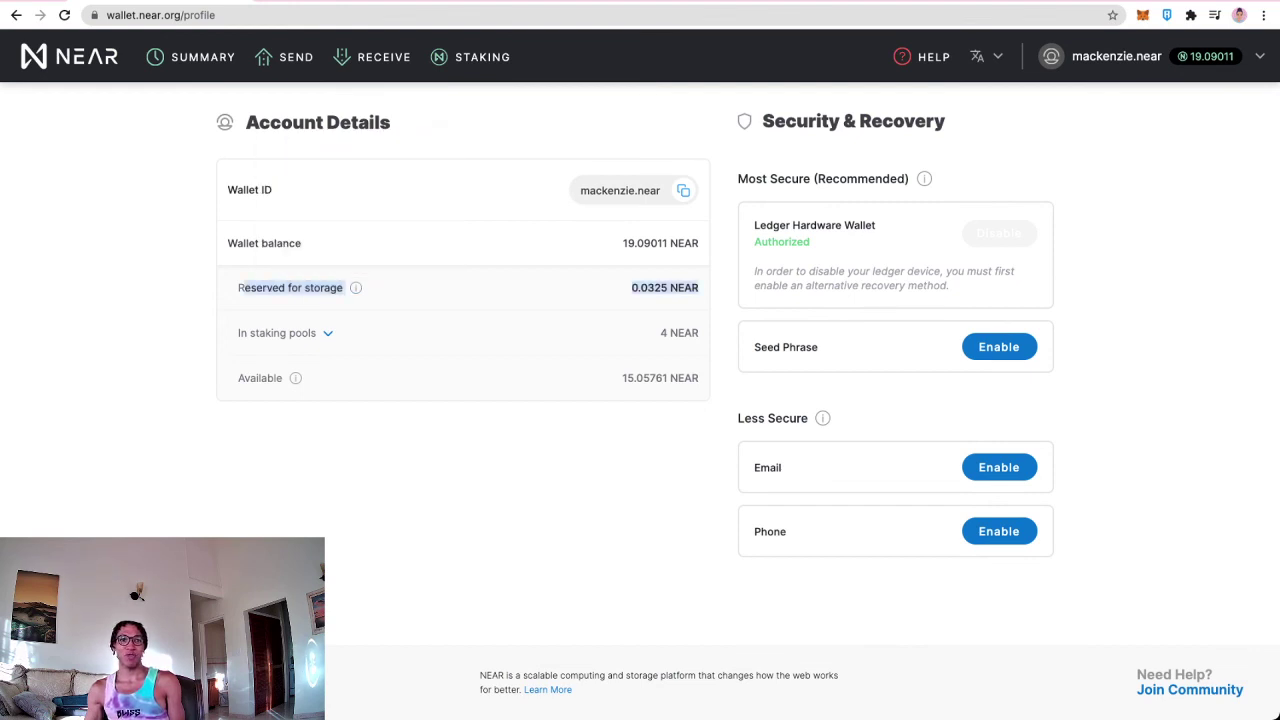
left_click(328, 333)
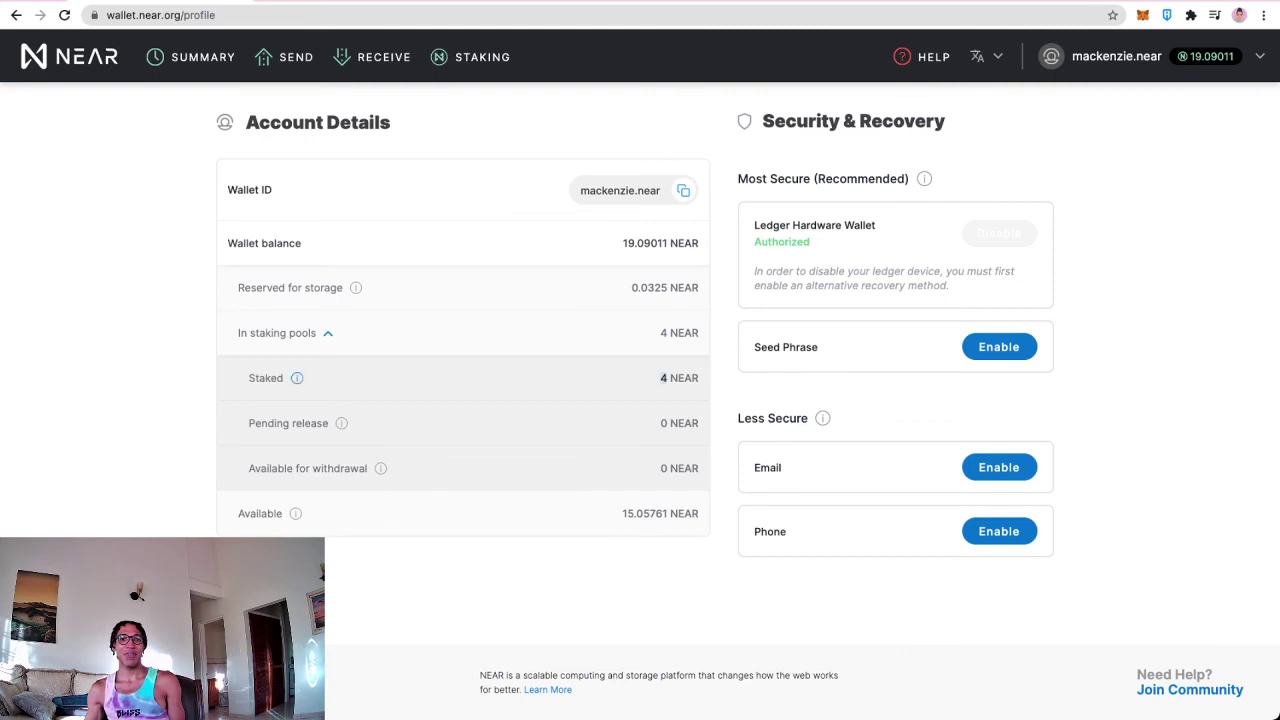
left_click_drag(276, 423, 328, 423)
left_click_drag(270, 468, 350, 468)
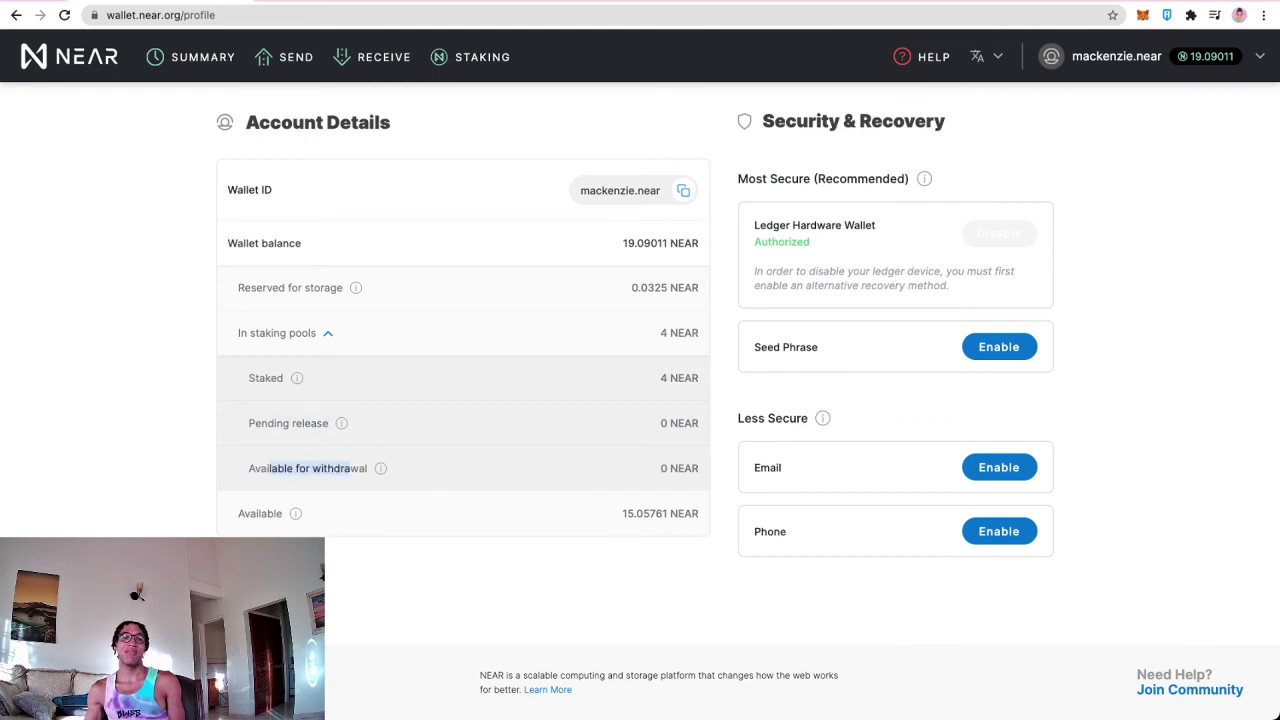
left_click(1116, 56)
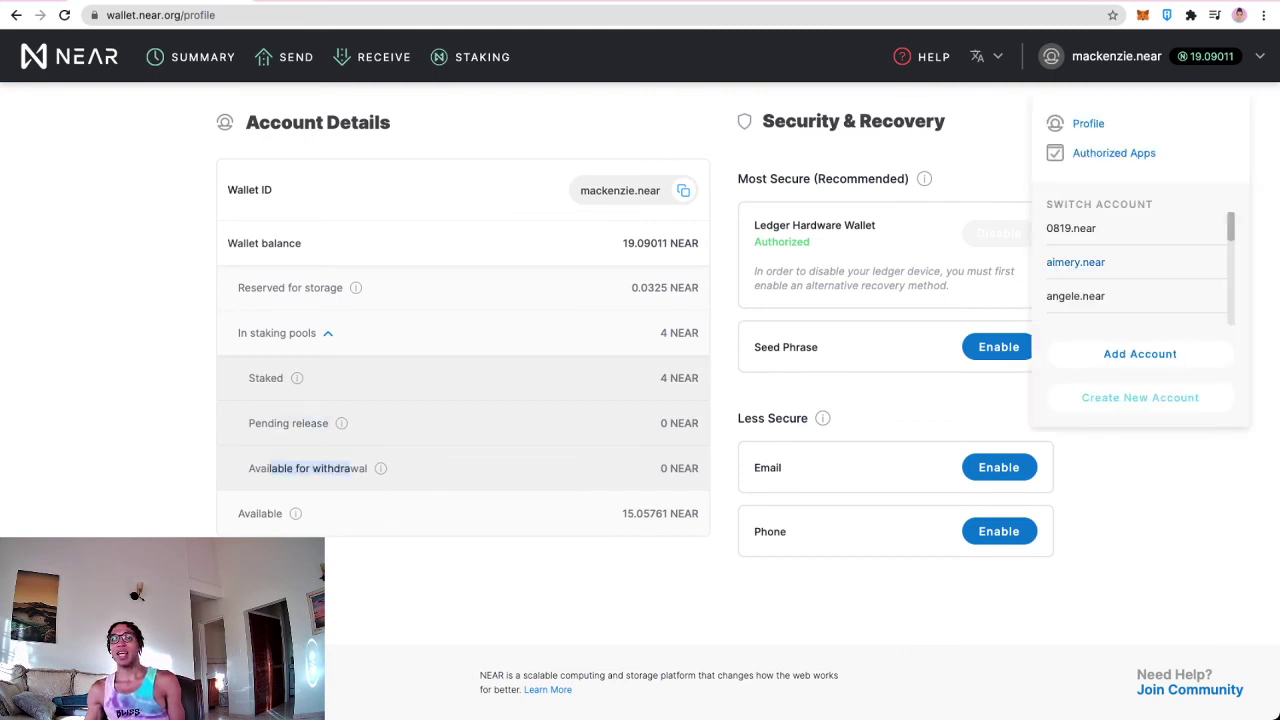
Step: Switch to another wallet account holding 1,691.20726 NEAR
scroll(1136, 262, "down", 1)
scroll(1135, 270, "down", 10)
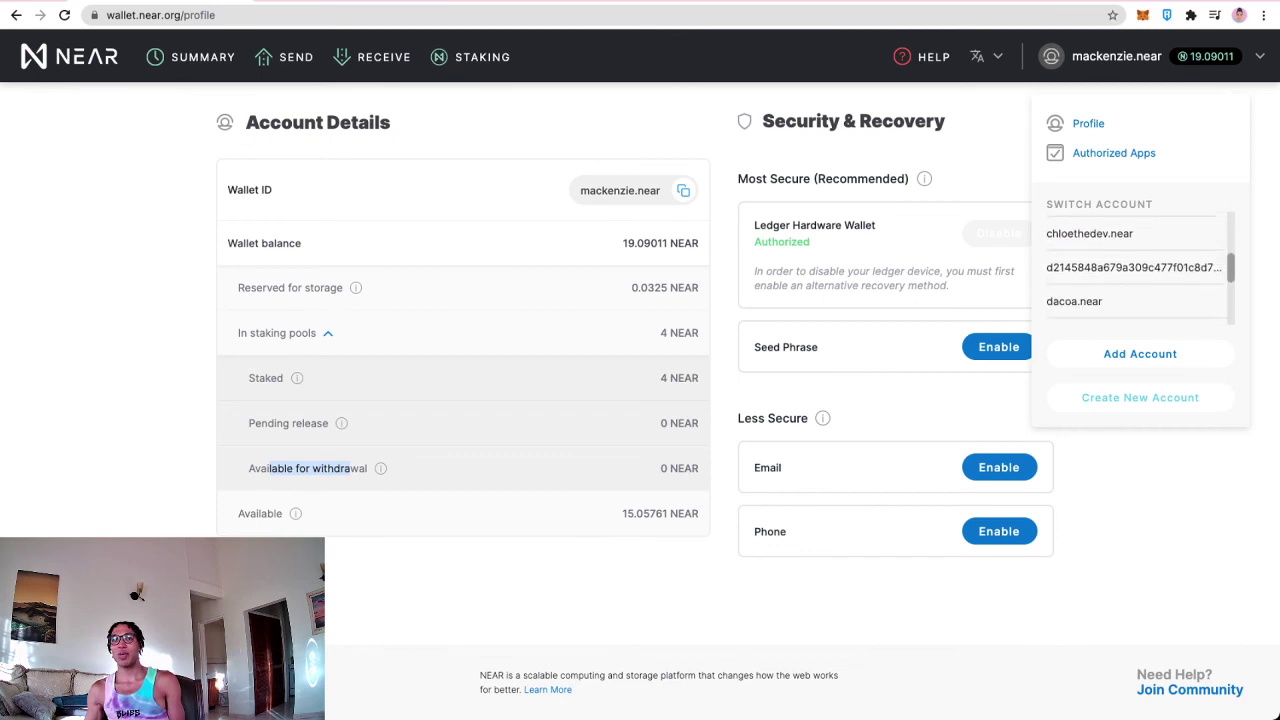
left_click(1077, 259)
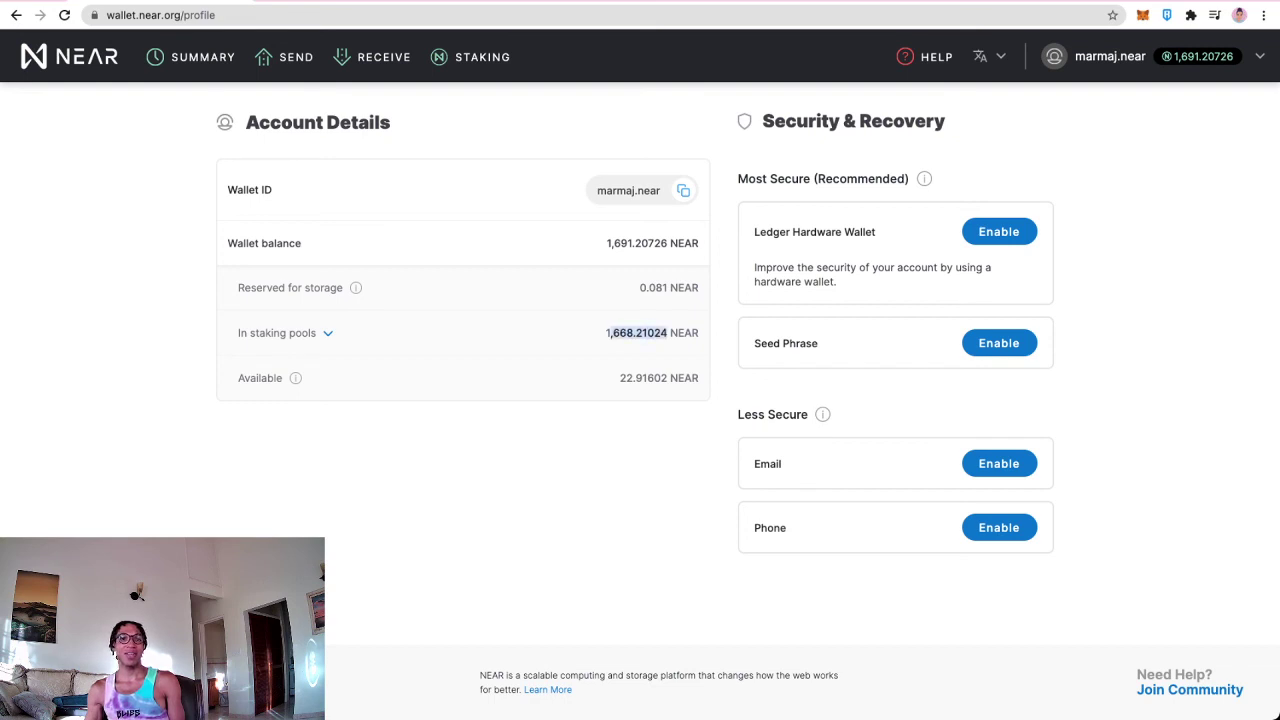
Step: Check its staking pools total and 1,646.1288 NEAR pending release, then go to its staking dashboard
left_click_drag(610, 333, 606, 333)
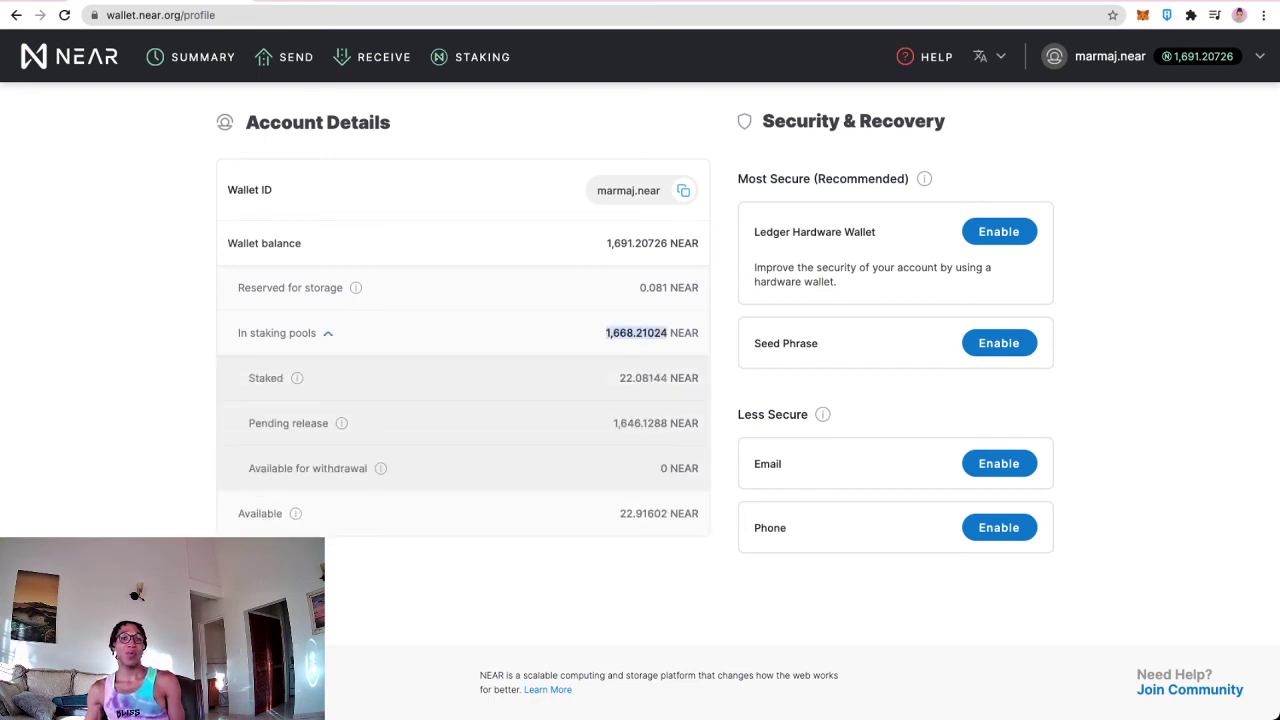
mouse_move(668, 423)
left_mouse_down()
mouse_move(698, 423)
mouse_move(618, 423)
mouse_move(668, 423)
left_mouse_up()
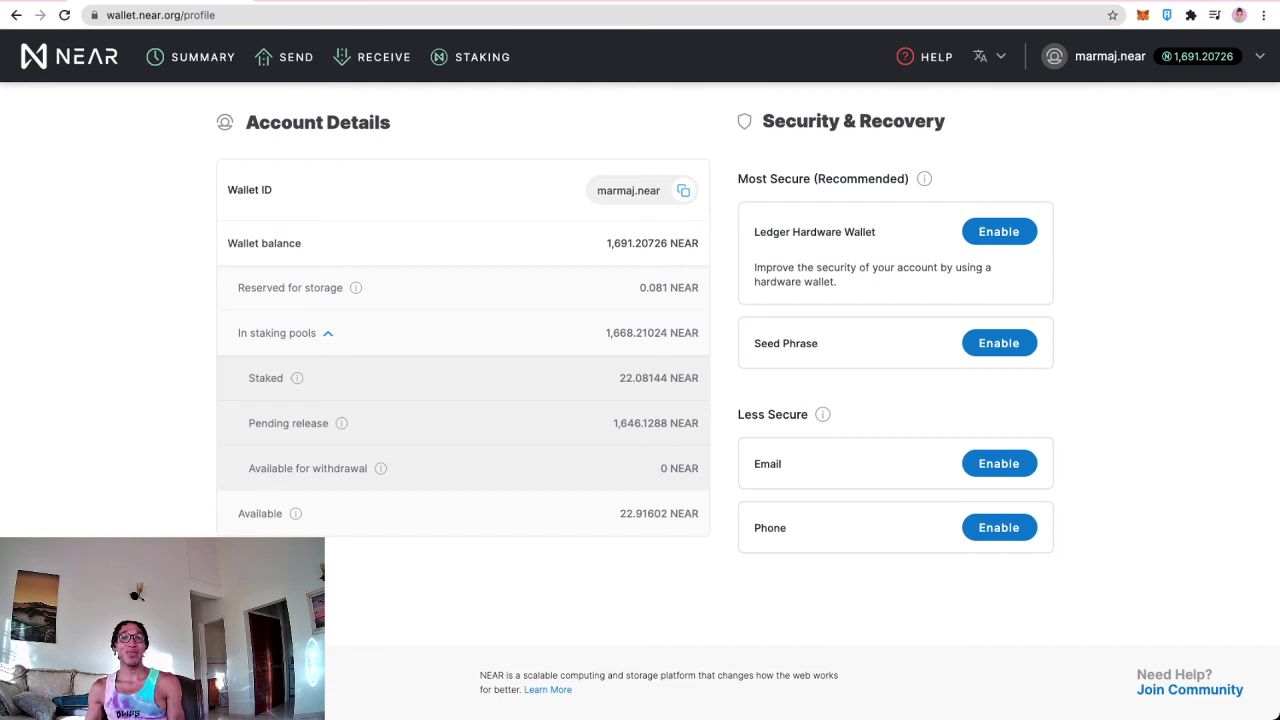
left_click(470, 56)
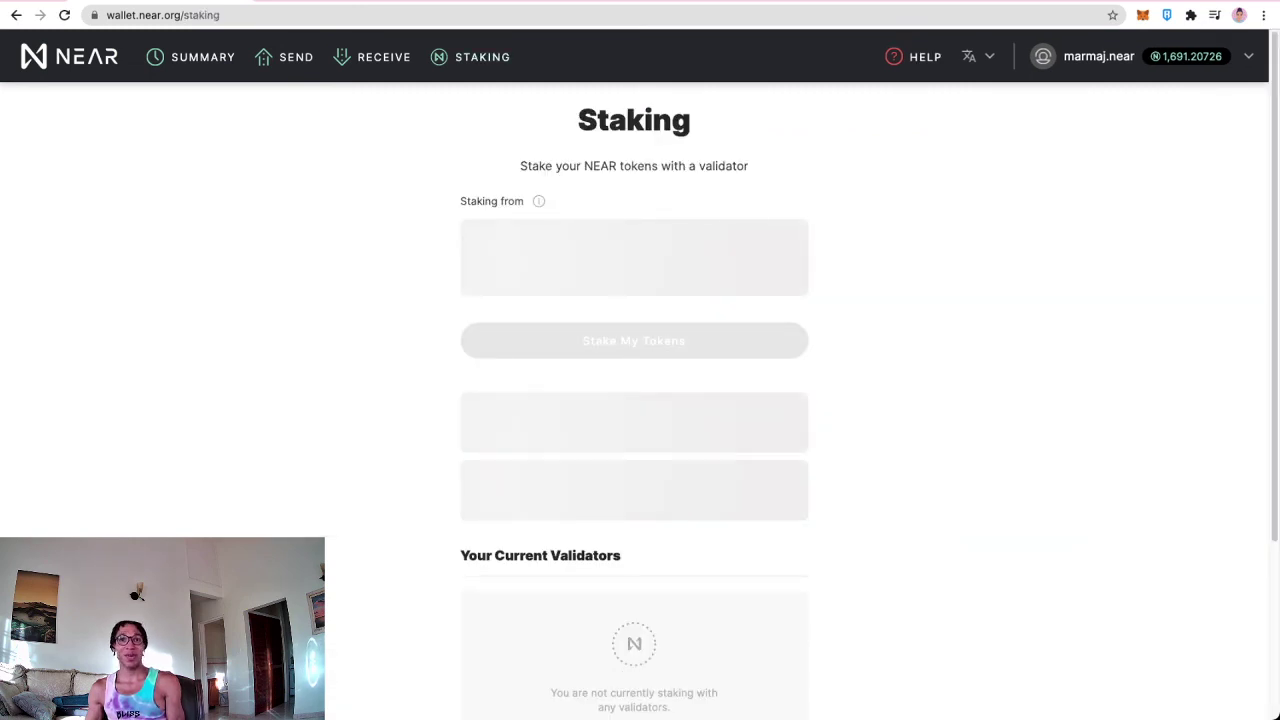